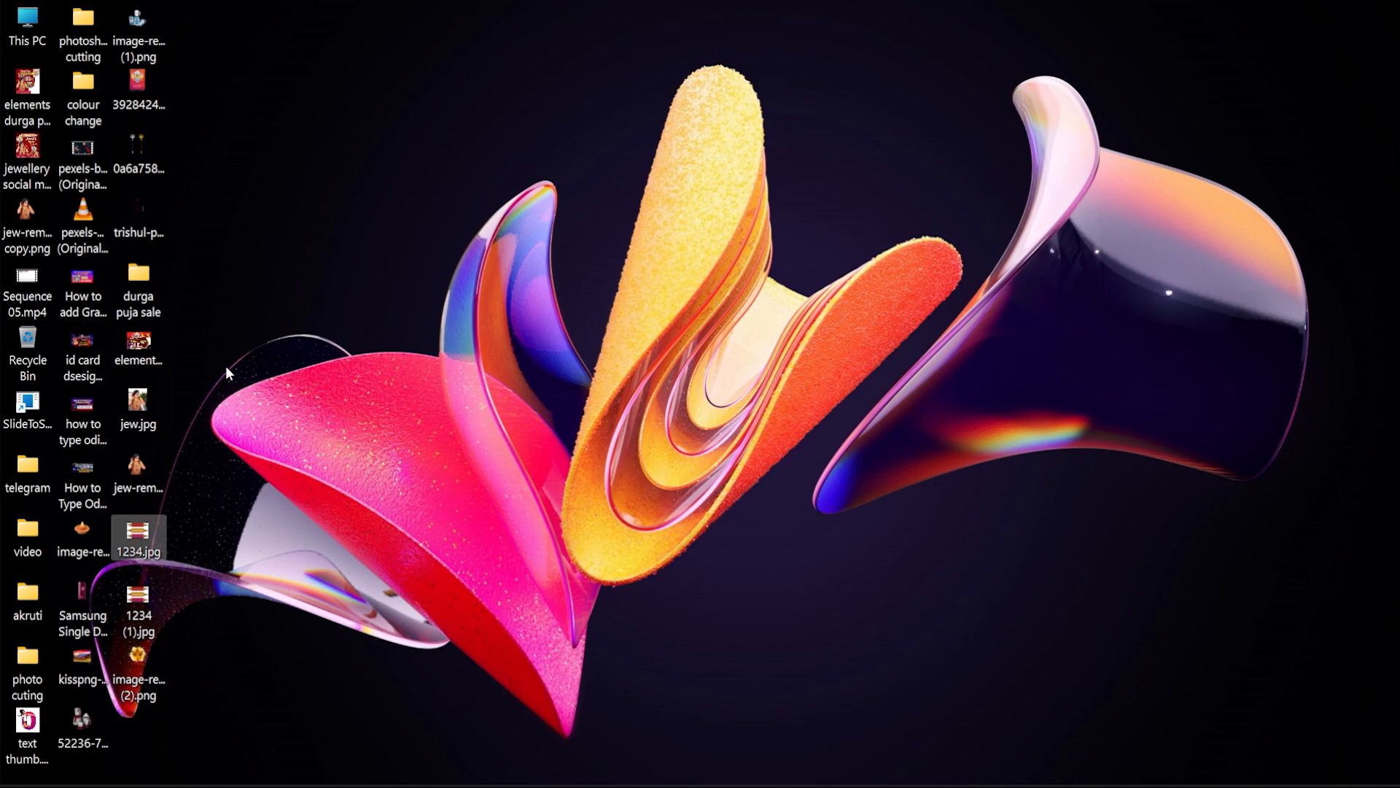
# - Open the finished jewellery social media.psd design from the desktop for reference
pyautogui.doubleClick(28, 153)
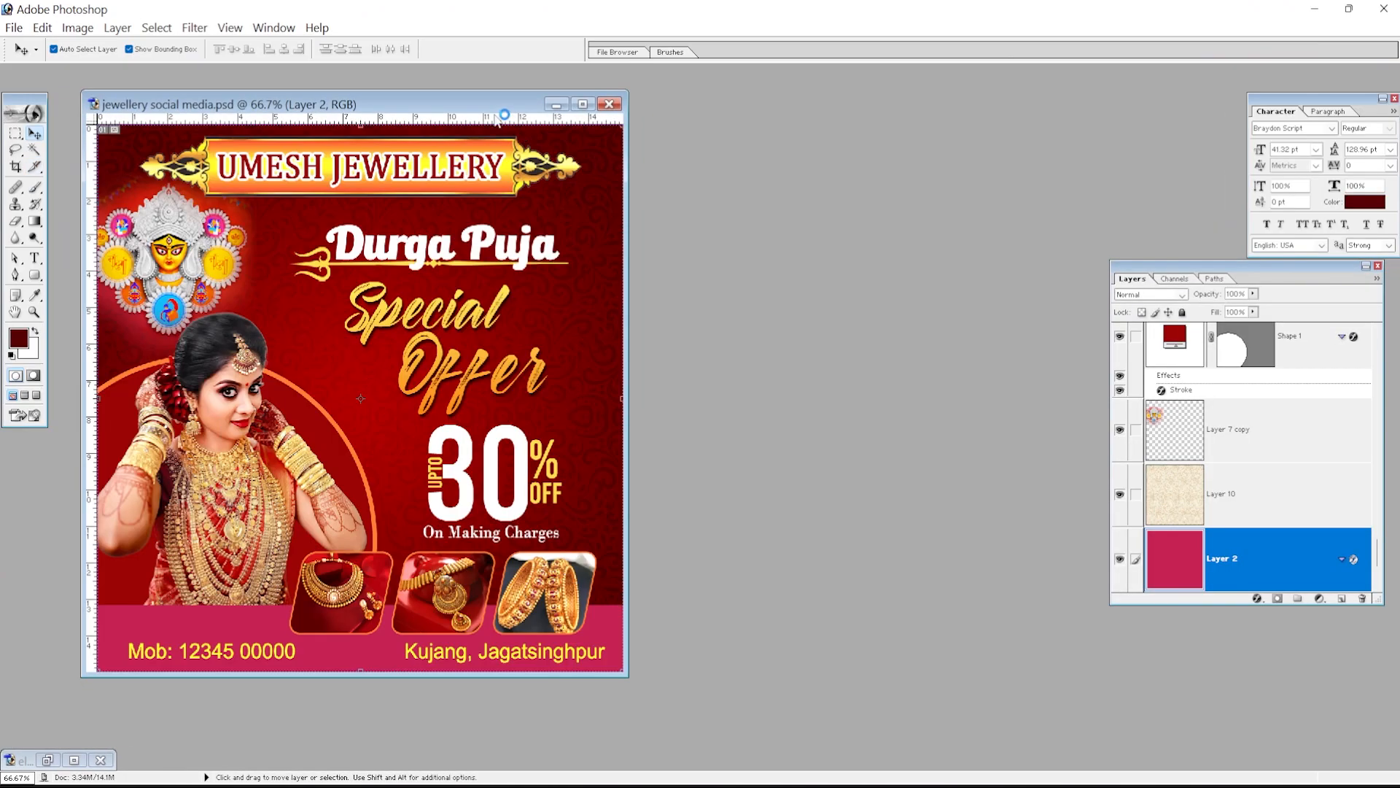
pyautogui.moveTo(498, 114); pyautogui.dragTo(597, 114)
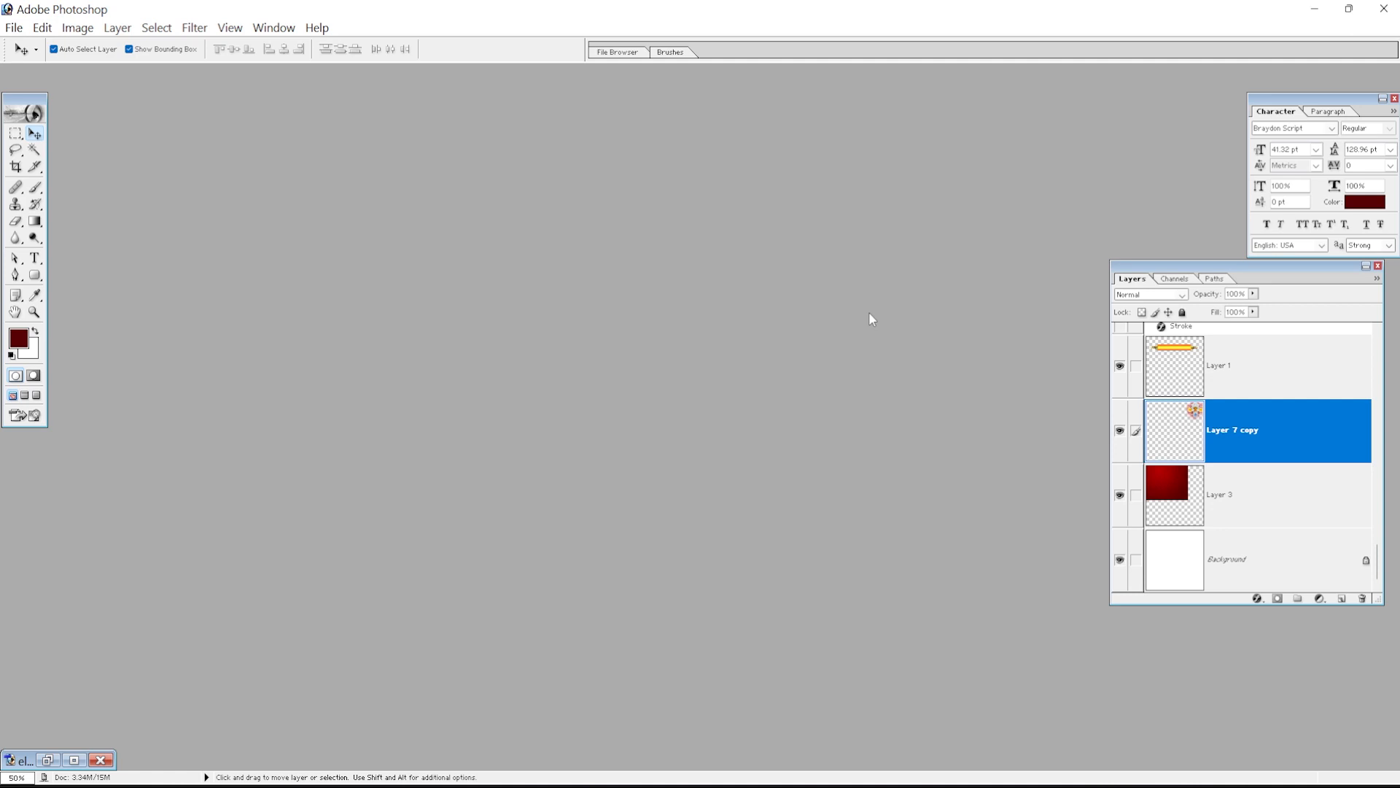
# - Create a new 1080 × 1080 pixel RGB document at 72 pixels/inch with white contents
pyautogui.hotkey('ctrl', 'n')
pyautogui.press('Tab')
pyautogui.press('Tab')
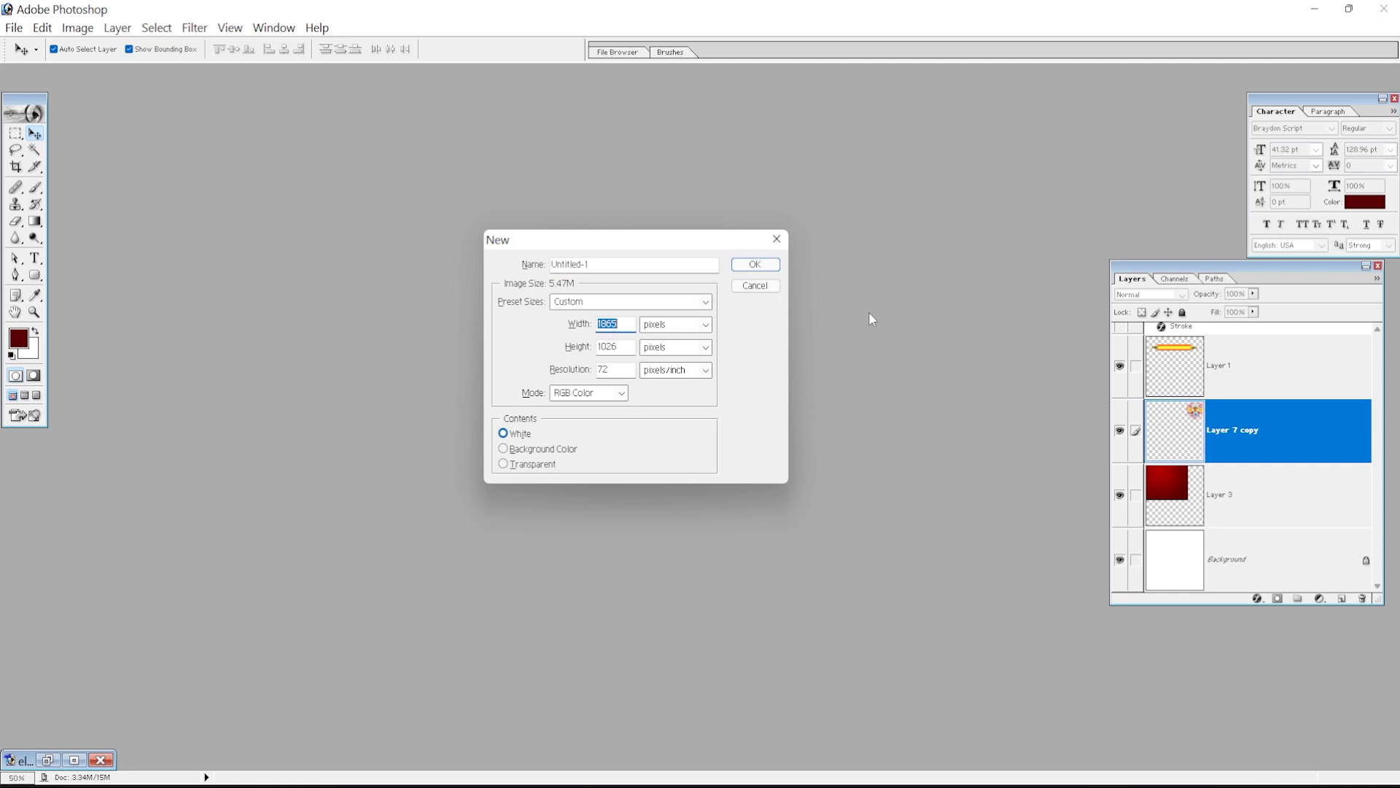
pyautogui.write('1080')
pyautogui.press('Tab')
pyautogui.press('Tab')
pyautogui.write('1080')
pyautogui.press('Tab')
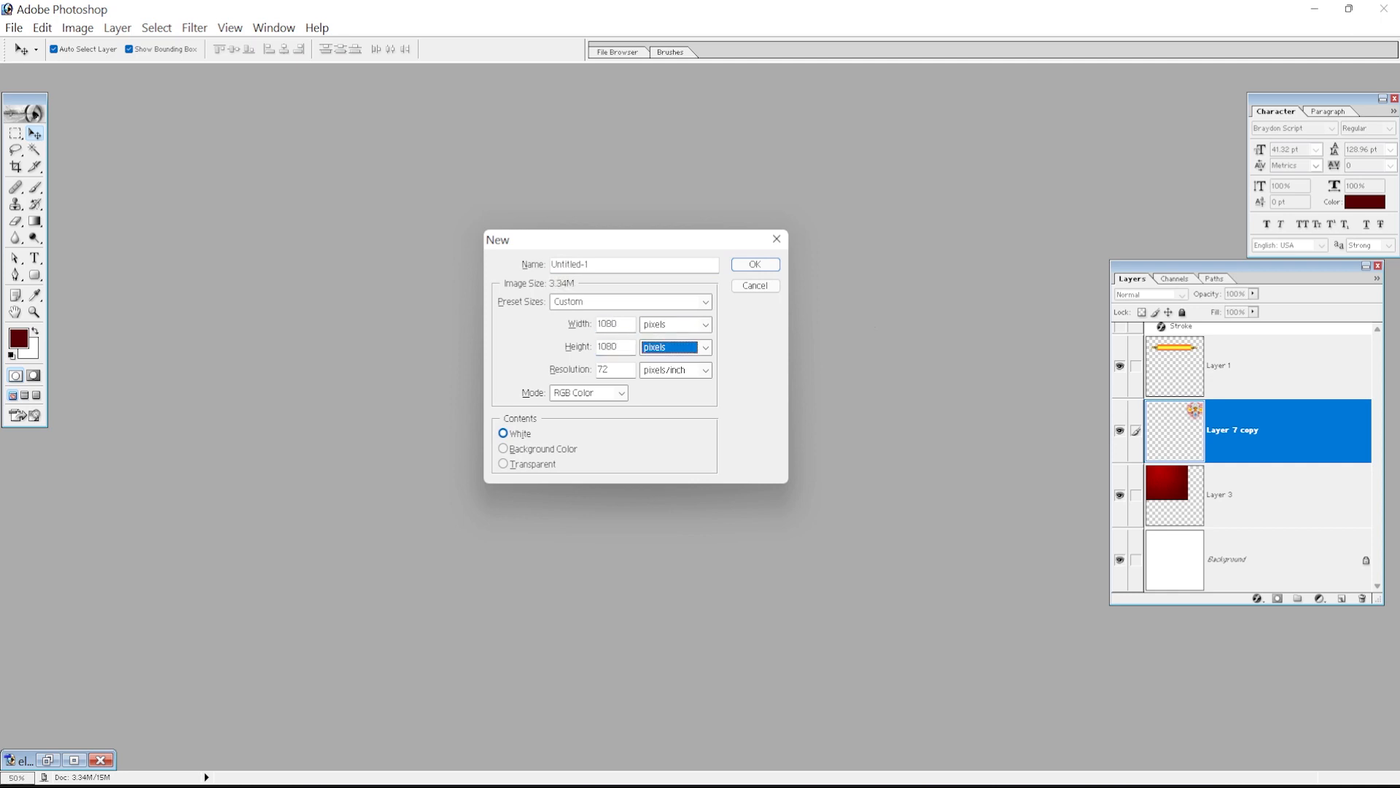
pyautogui.press('Tab')
pyautogui.click(610, 368)
pyautogui.click(756, 264)
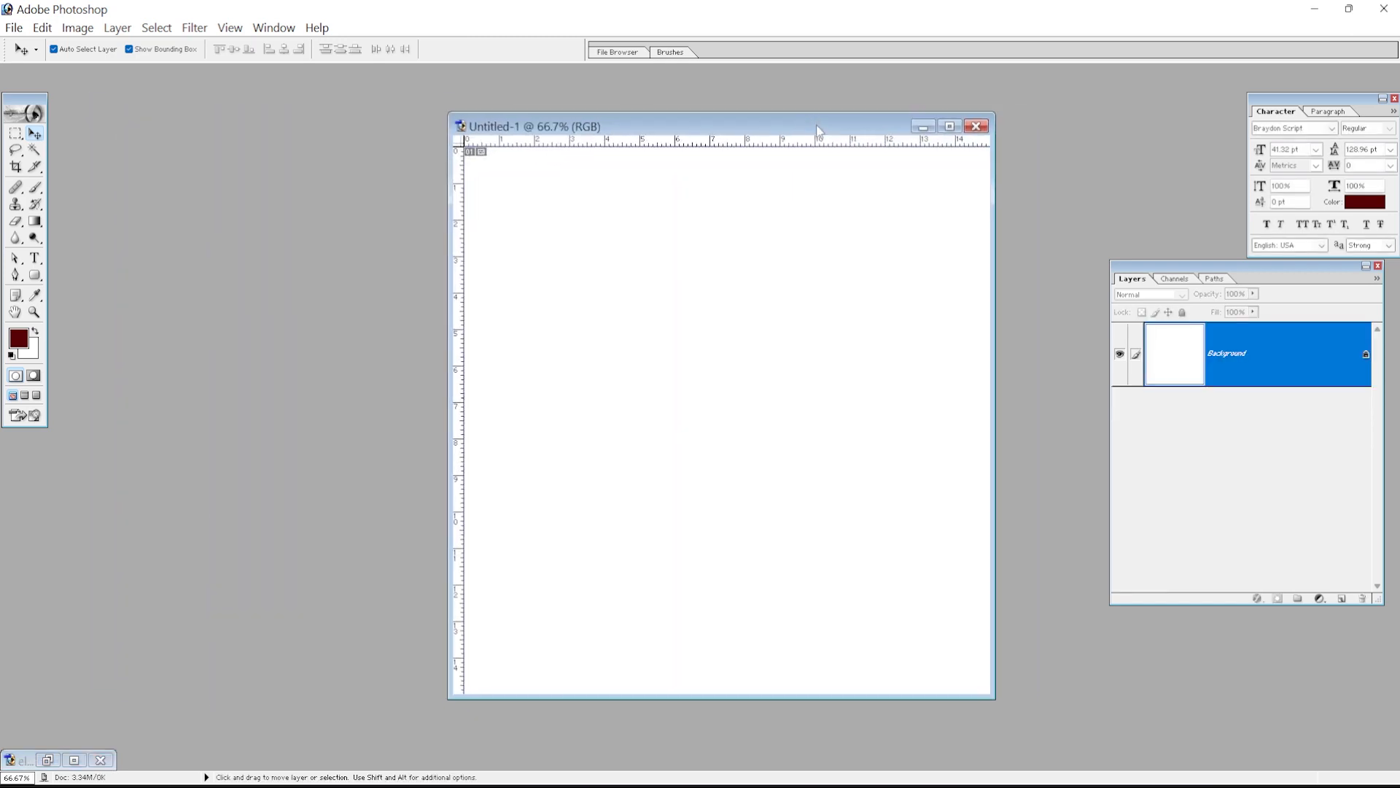
# - Restore the elements durga puja.psd window and arrange it side by side with the enlarged window of the blank document
pyautogui.moveTo(816, 120); pyautogui.dragTo(844, 102)
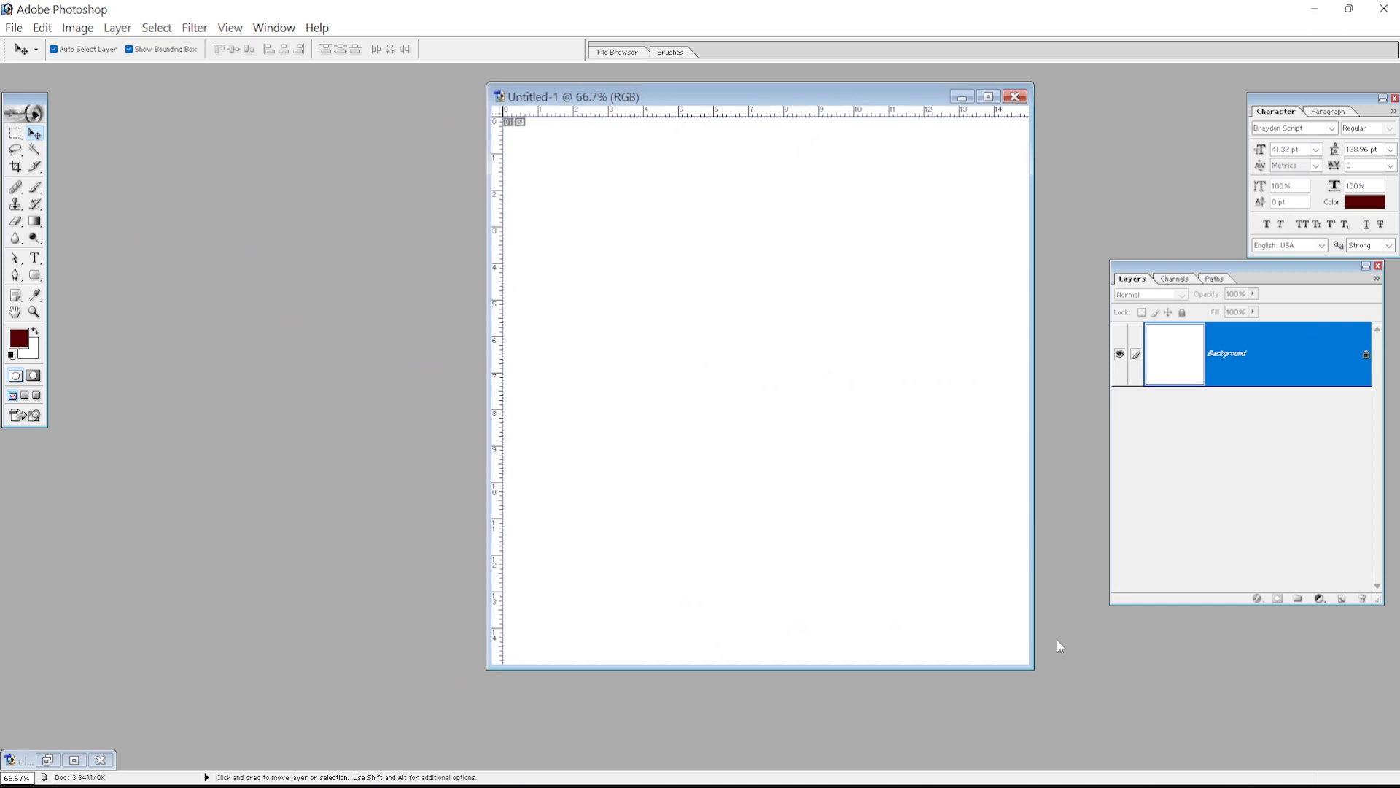
pyautogui.moveTo(1038, 670); pyautogui.dragTo(1058, 696)
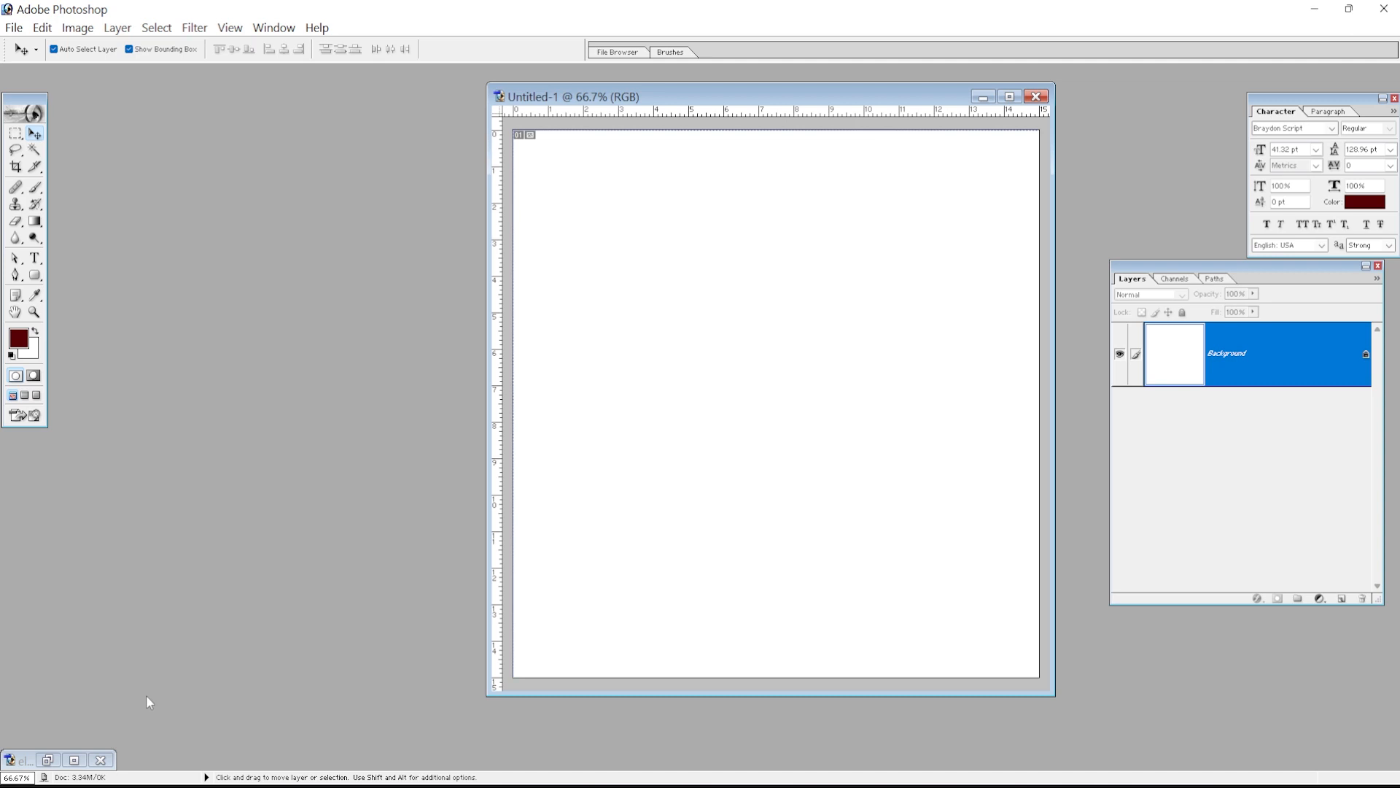
pyautogui.click(74, 760)
pyautogui.click(1382, 28)
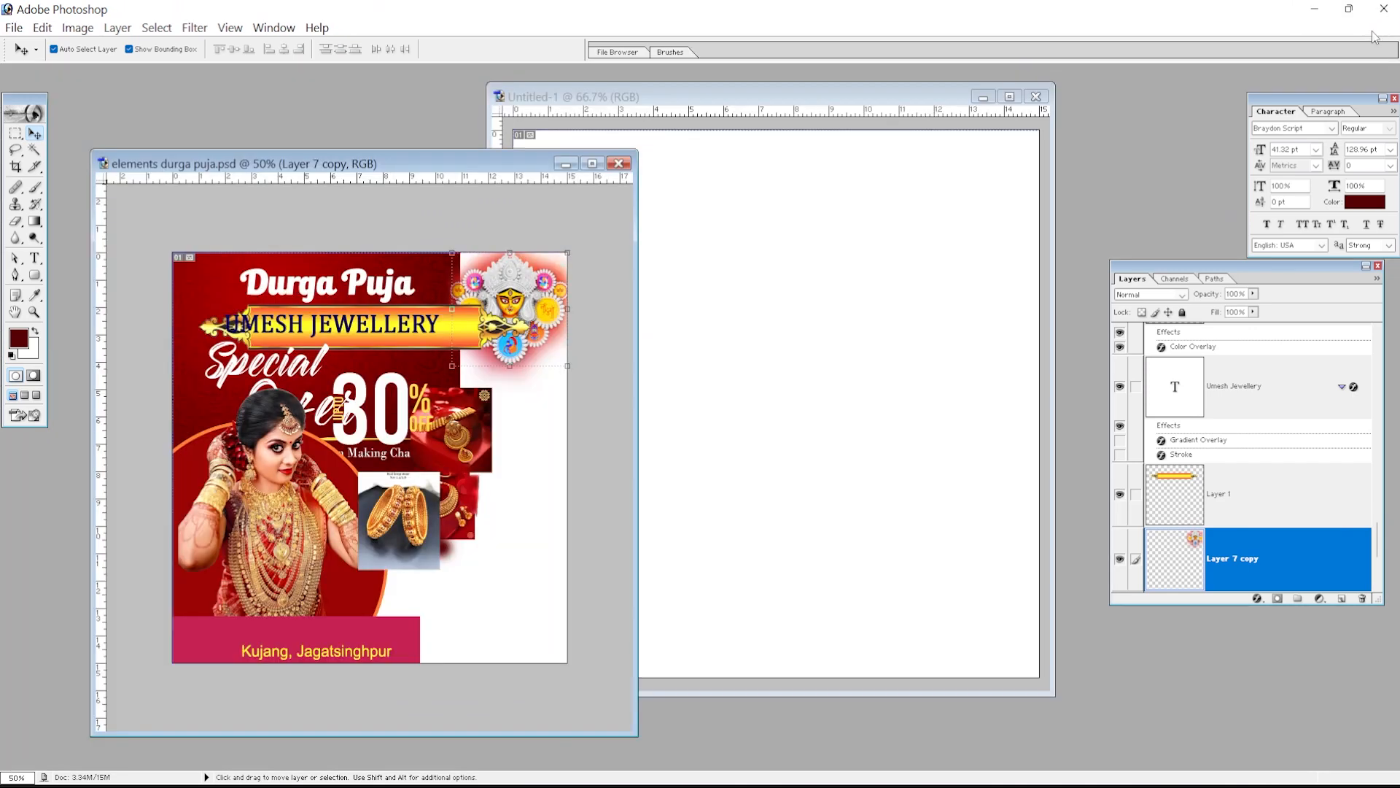
pyautogui.moveTo(437, 164)
pyautogui.mouseDown()
pyautogui.moveTo(368, 157)
pyautogui.moveTo(440, 144)
pyautogui.mouseUp()
pyautogui.moveTo(596, 709); pyautogui.dragTo(489, 713)
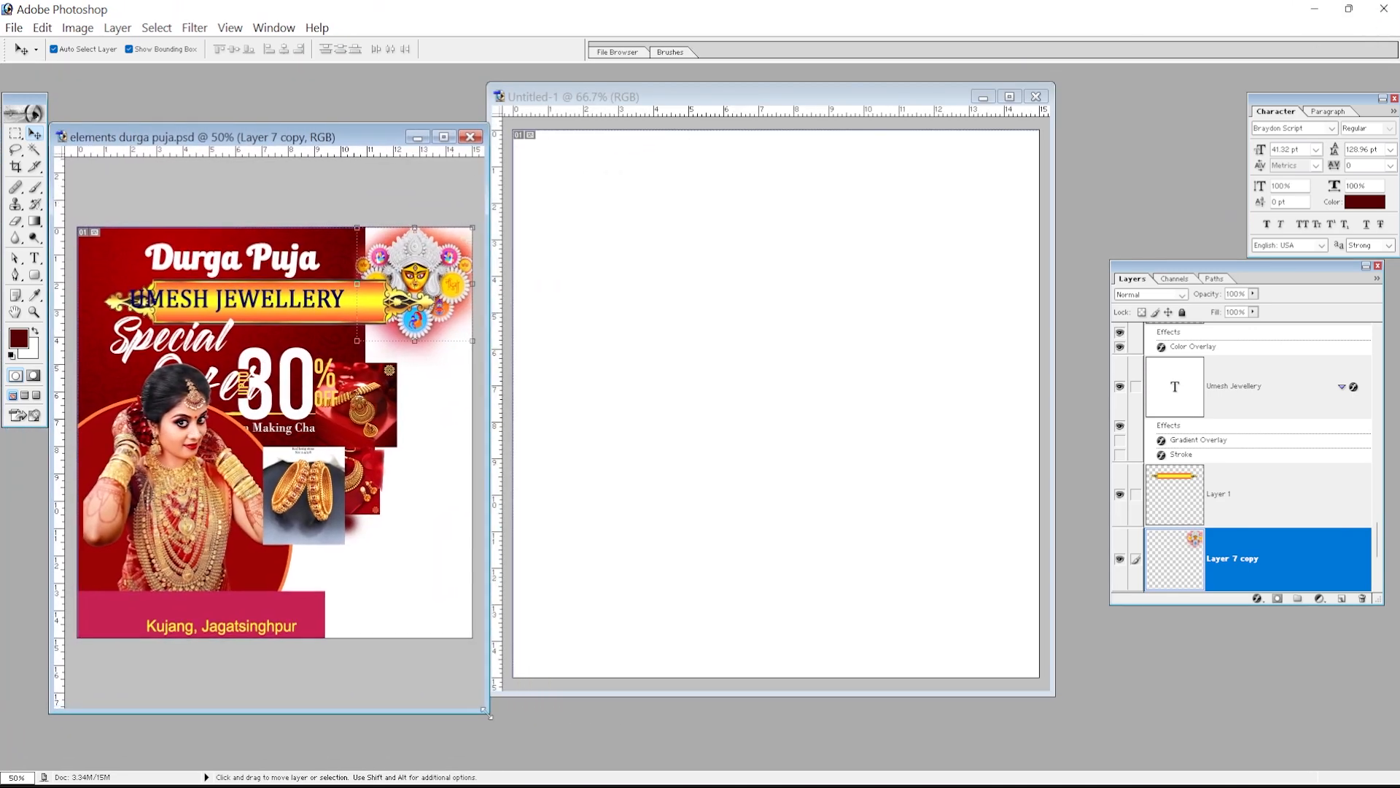
pyautogui.moveTo(281, 129); pyautogui.dragTo(312, 123)
pyautogui.click(722, 360)
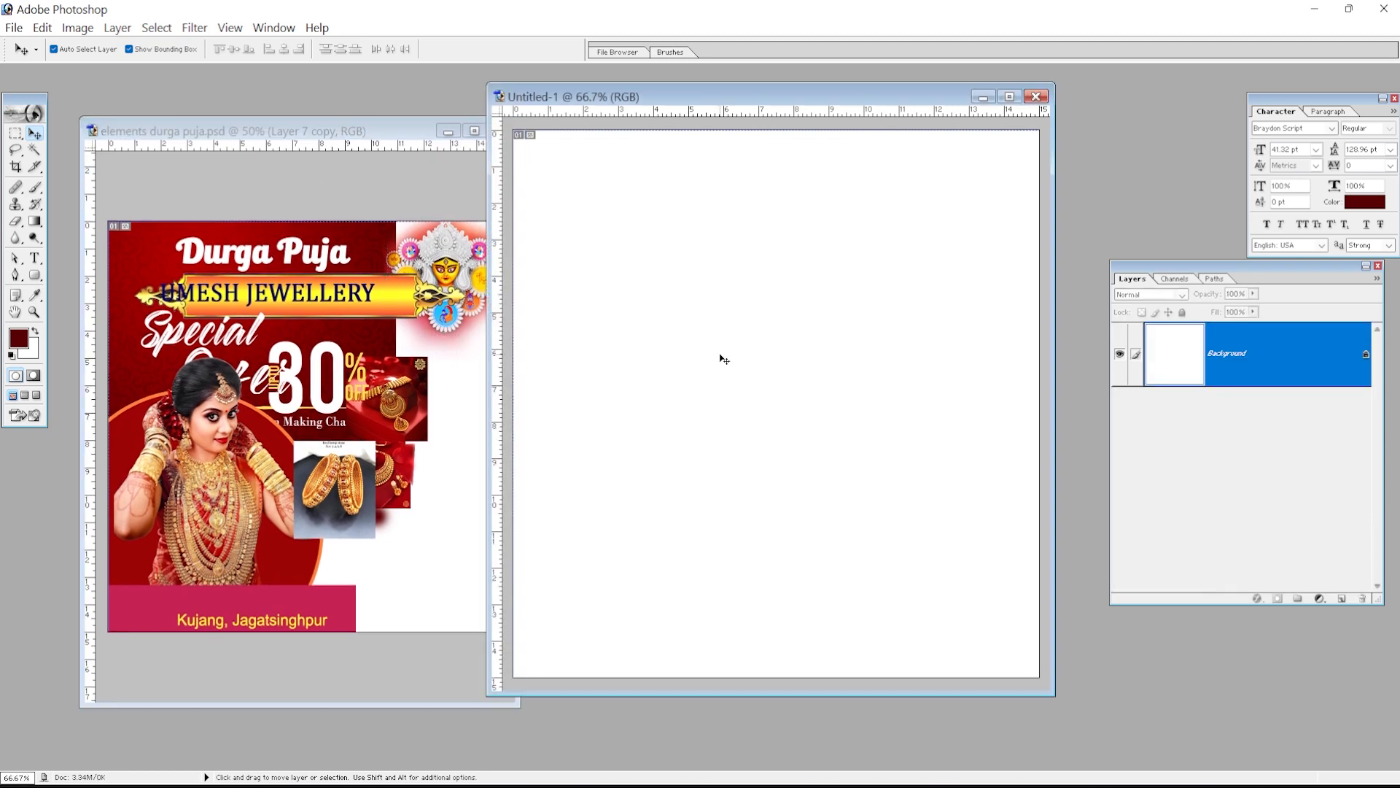
pyautogui.moveTo(546, 83); pyautogui.dragTo(613, 107)
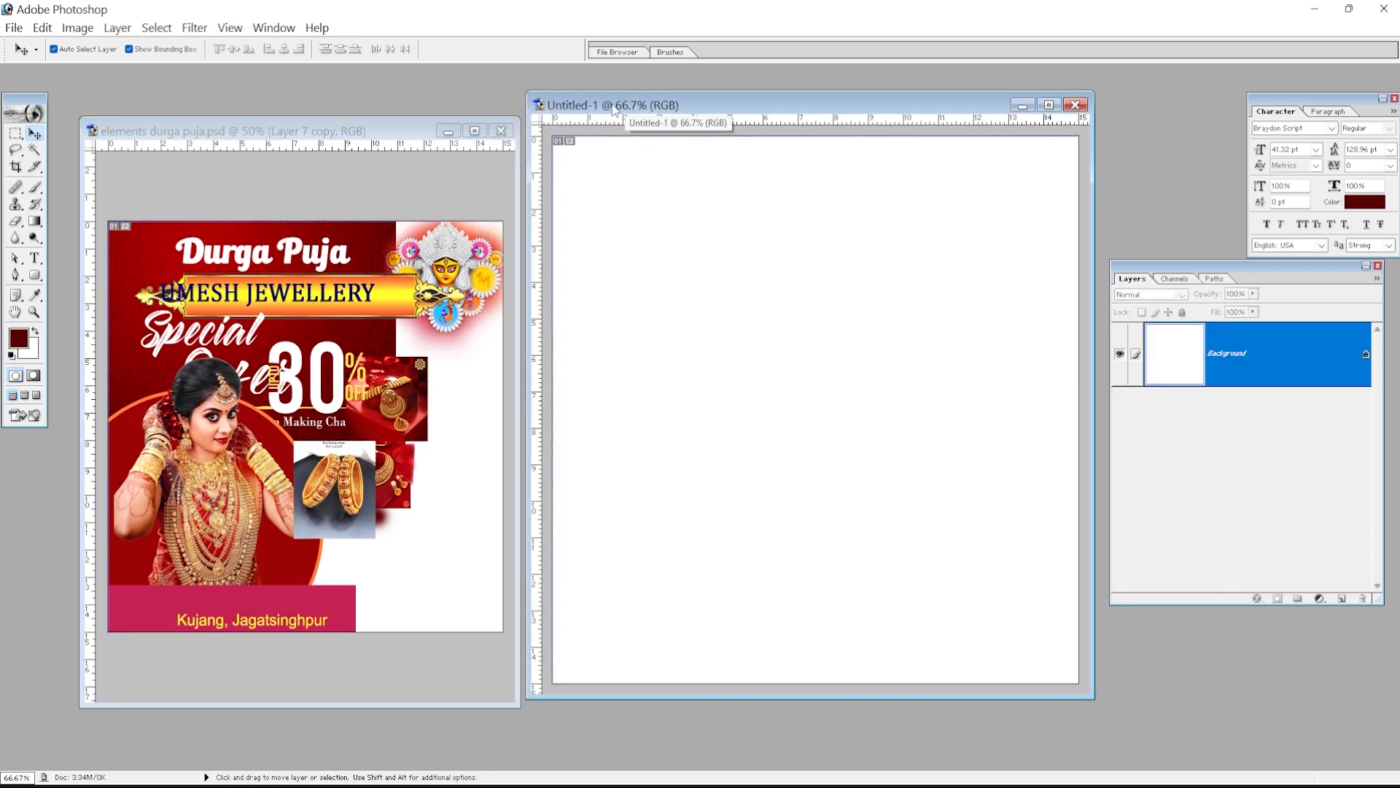
pyautogui.click(395, 126)
pyautogui.moveTo(395, 130); pyautogui.dragTo(391, 125)
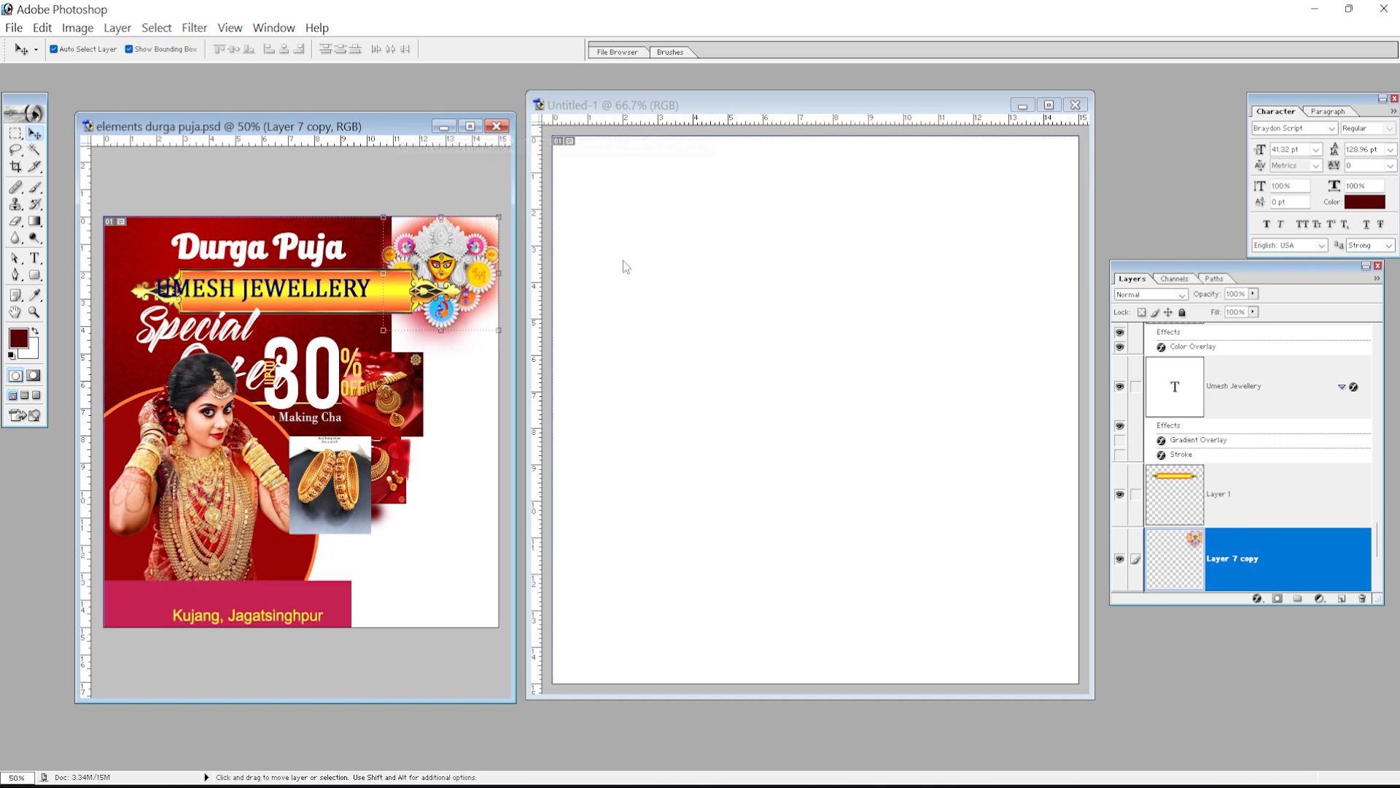
pyautogui.click(749, 268)
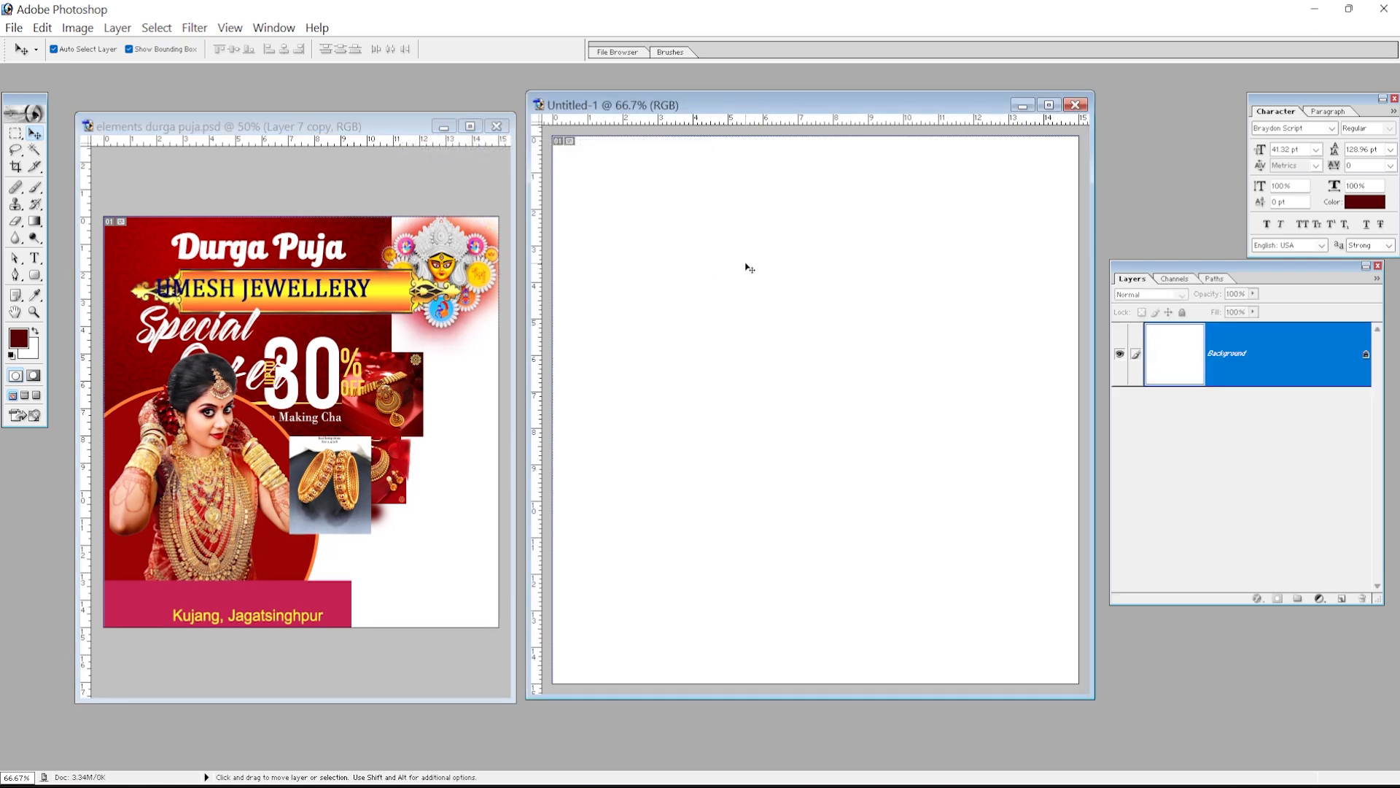
# - Move the bangles picture aside in the elements file and copy the red patterned background into the new document, covering the whole canvas
pyautogui.click(306, 502)
pyautogui.moveTo(337, 499); pyautogui.dragTo(442, 437)
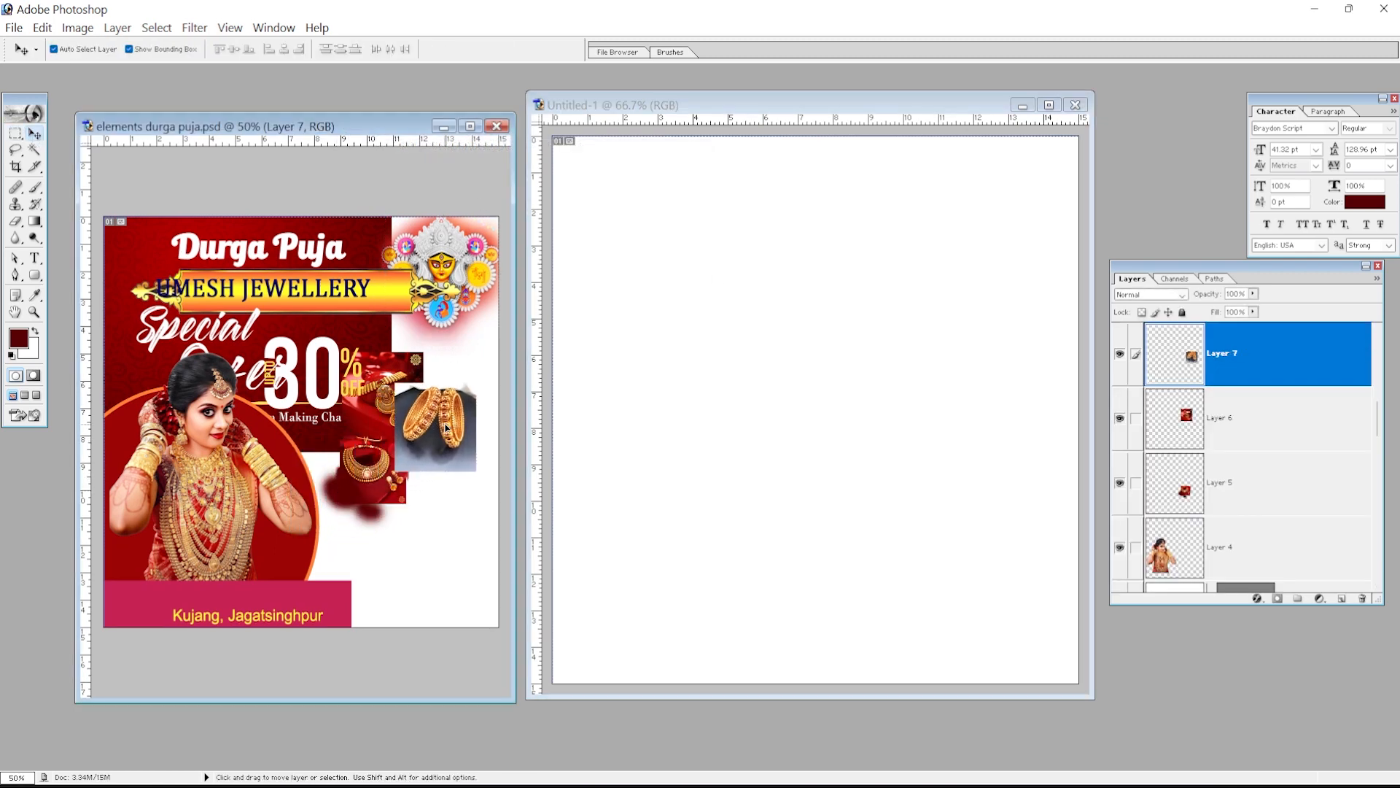
pyautogui.click(219, 500)
pyautogui.moveTo(367, 222); pyautogui.dragTo(929, 320)
pyautogui.moveTo(826, 331); pyautogui.dragTo(1002, 413)
pyautogui.moveTo(863, 358); pyautogui.dragTo(803, 338)
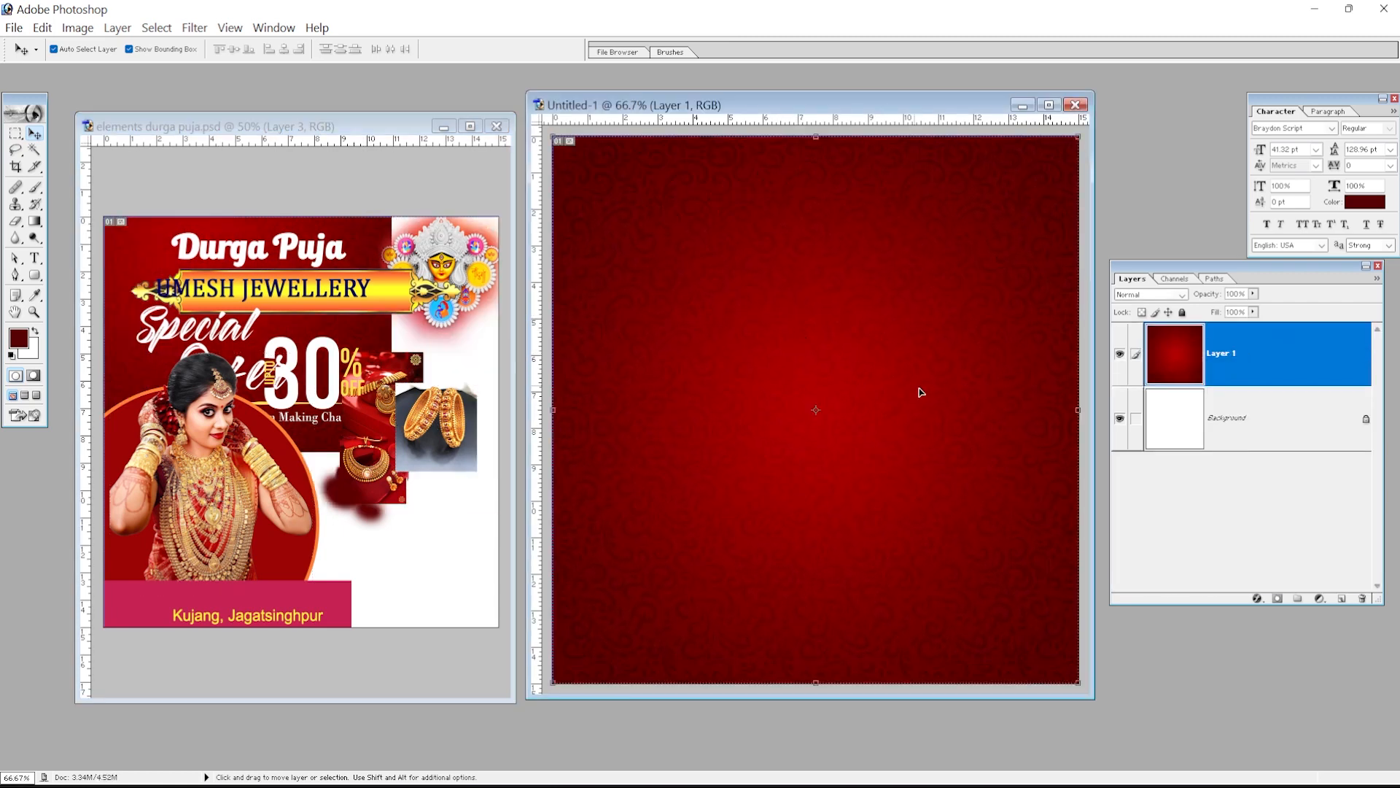
# - Copy the golden banner from the elements file to the top of the poster and centre it horizontally on the canvas
pyautogui.scroll(-3, 917, 397)
pyautogui.scroll(2, 918, 397)
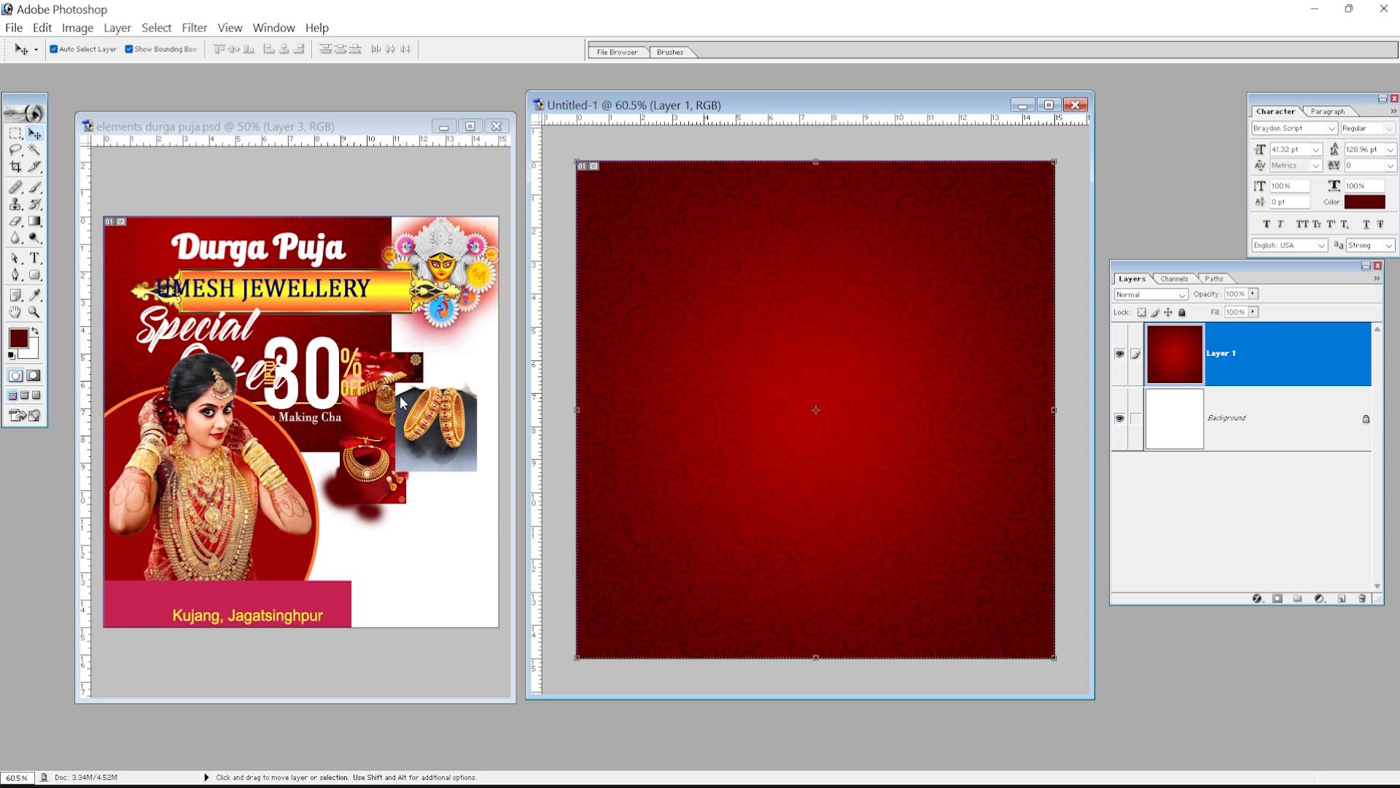
pyautogui.moveTo(398, 301); pyautogui.dragTo(911, 216)
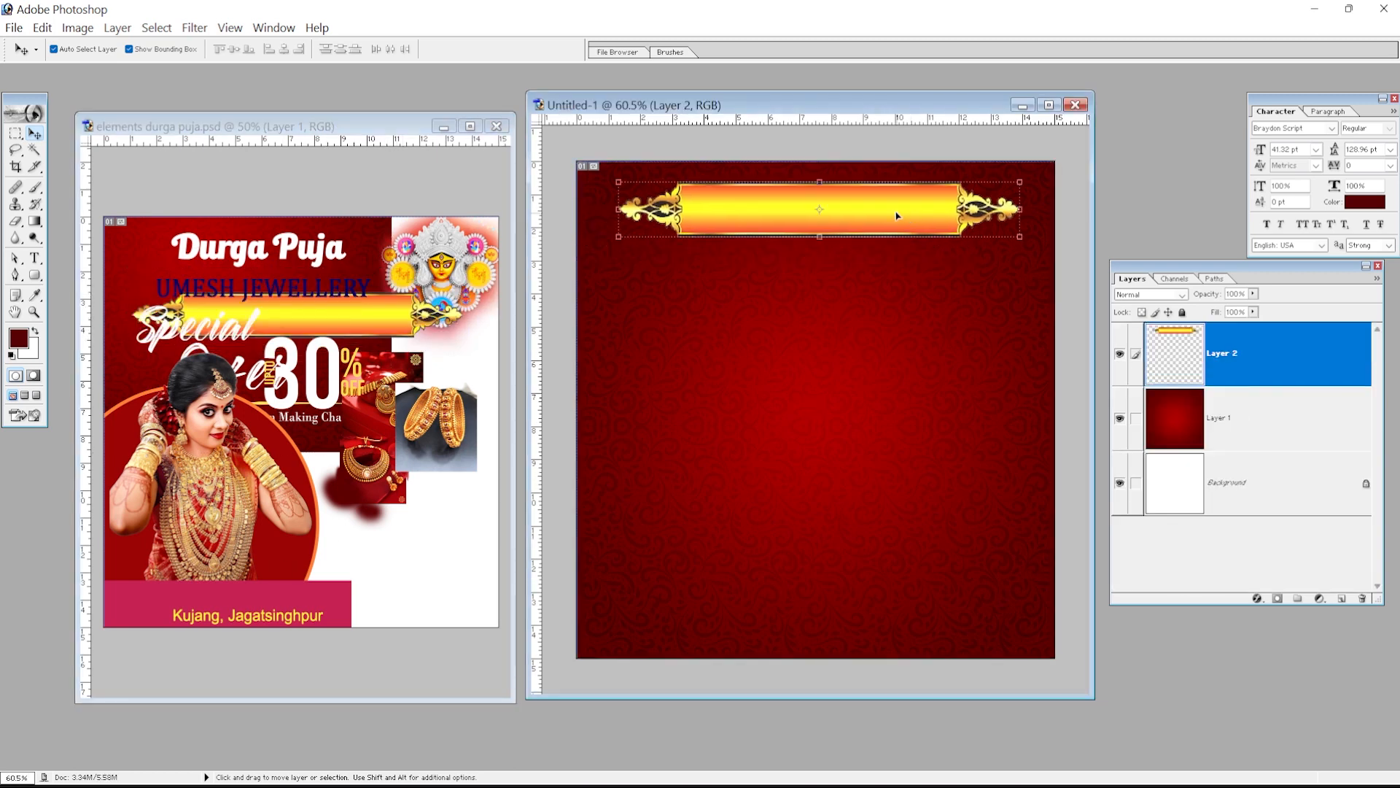
pyautogui.hotkey('ctrl', 'a')
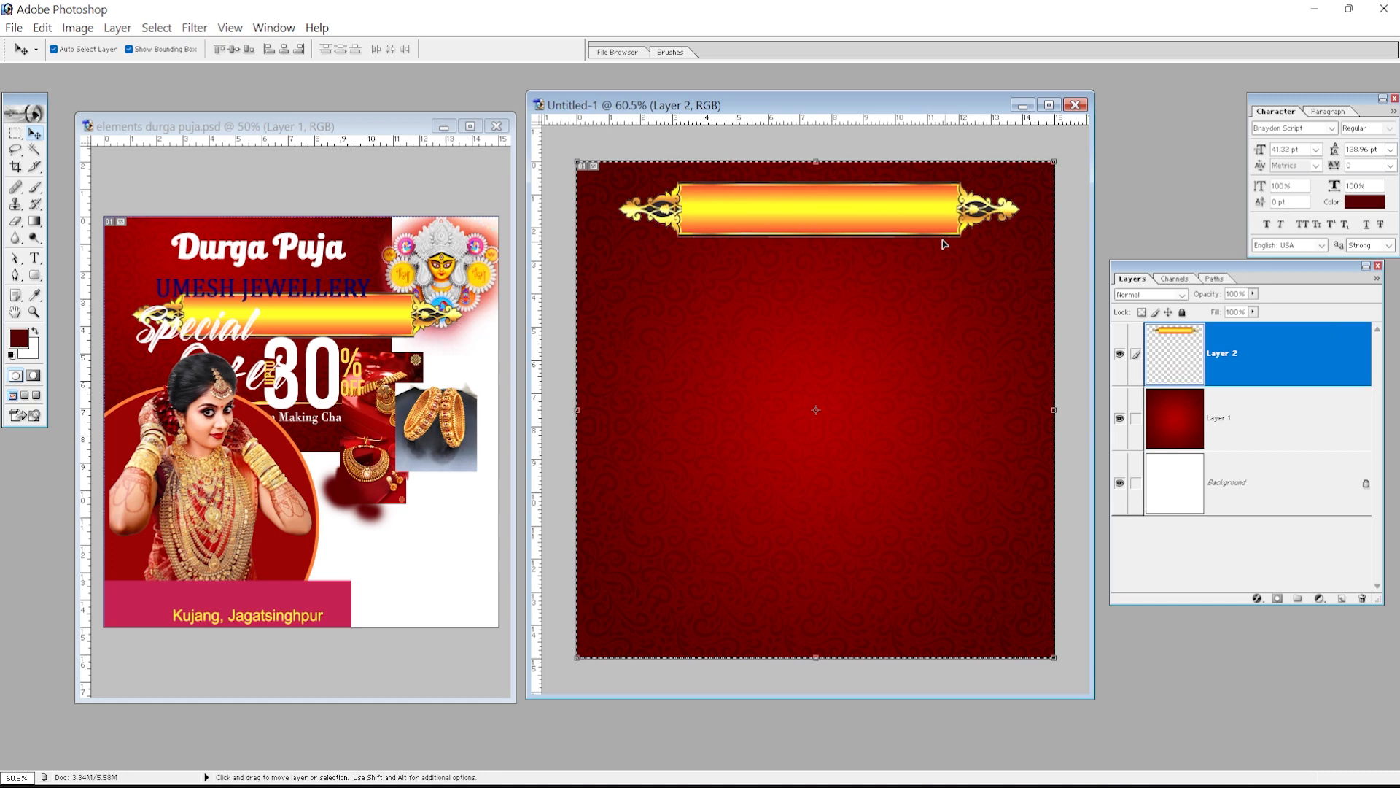
pyautogui.click(284, 52)
pyautogui.hotkey('ctrl', 'd')
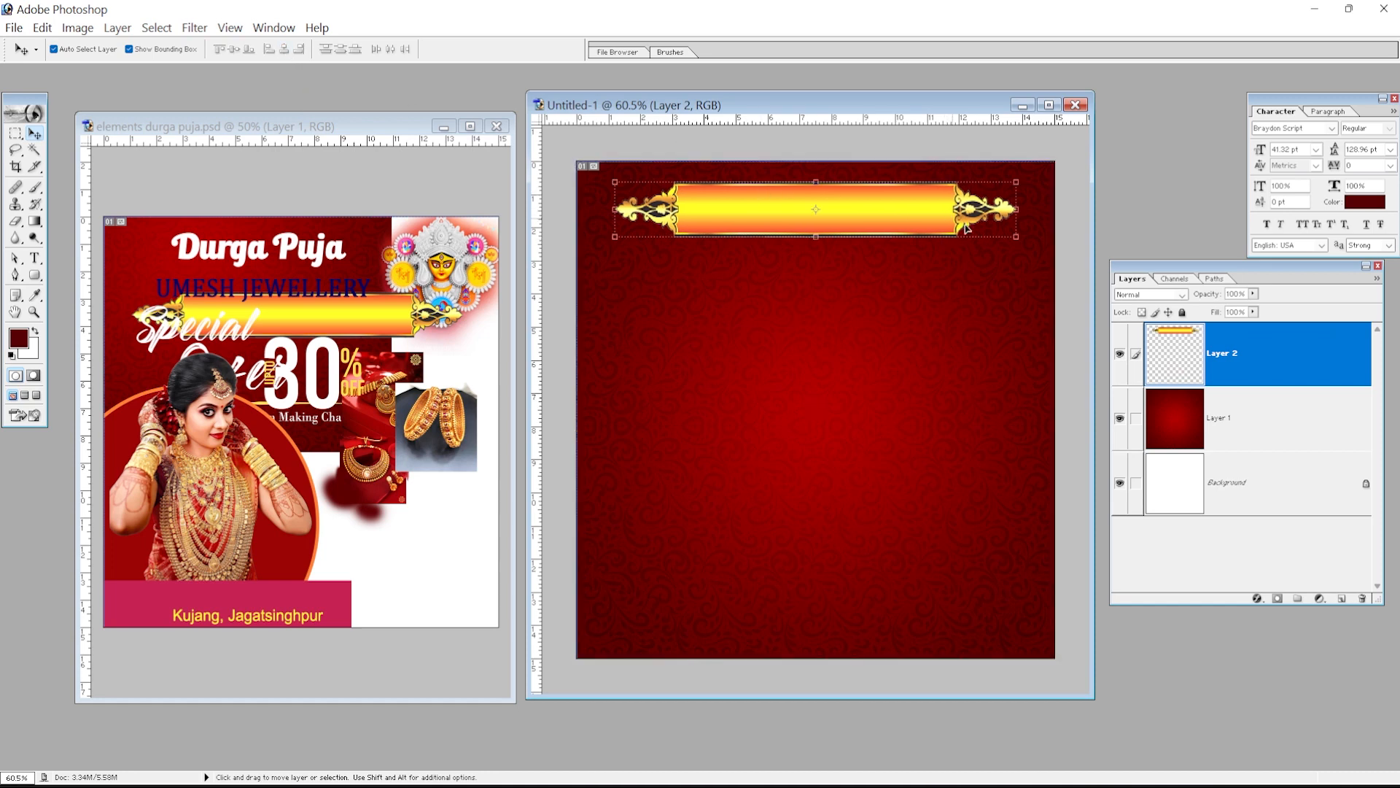
# - Scale the golden banner down slightly and apply the transformation
pyautogui.moveTo(1016, 236); pyautogui.dragTo(1018, 241)
pyautogui.press('Return')
pyautogui.press('Return')
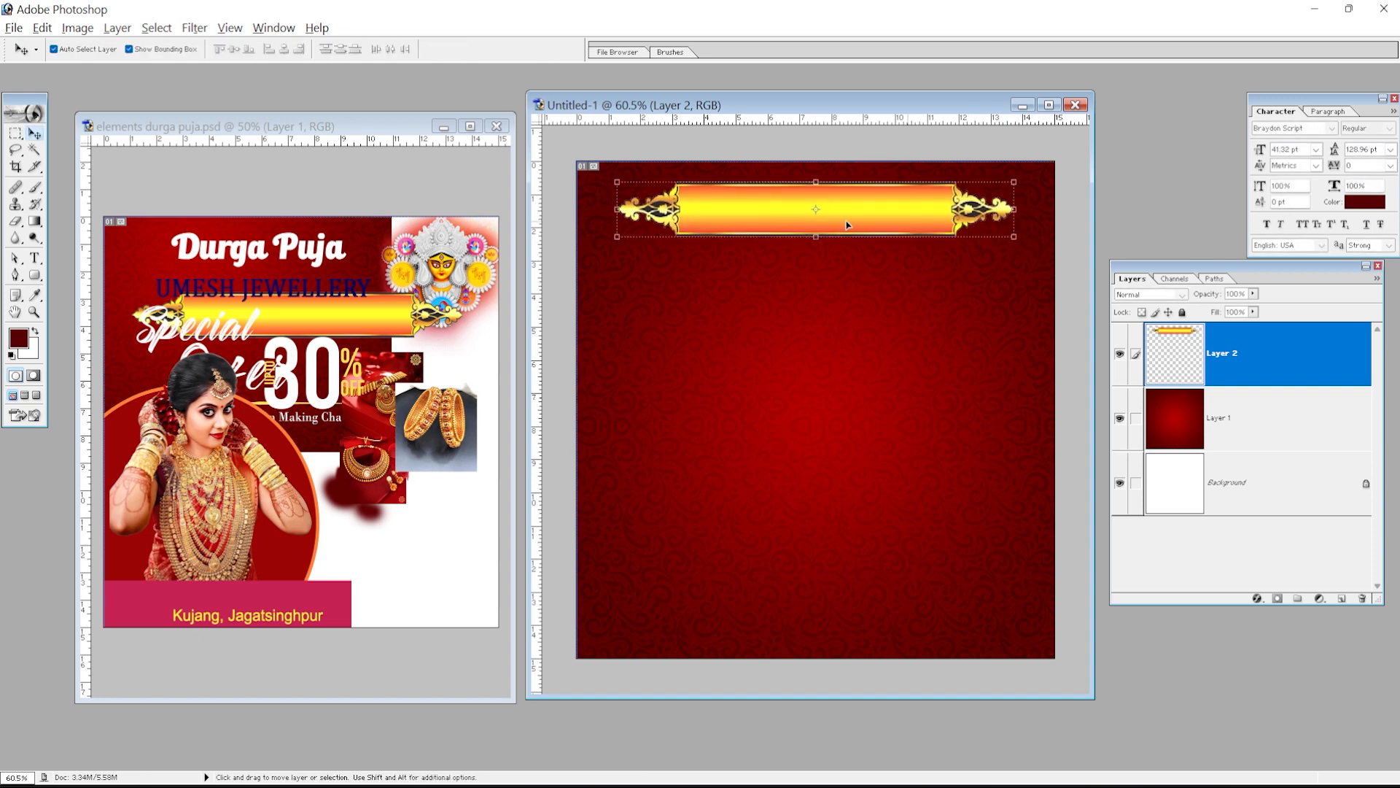
# - Copy the UMESH JEWELLERY text onto the banner and recolour it dark red (A90000) sampled from the background
pyautogui.click(323, 253)
pyautogui.moveTo(344, 289); pyautogui.dragTo(952, 218)
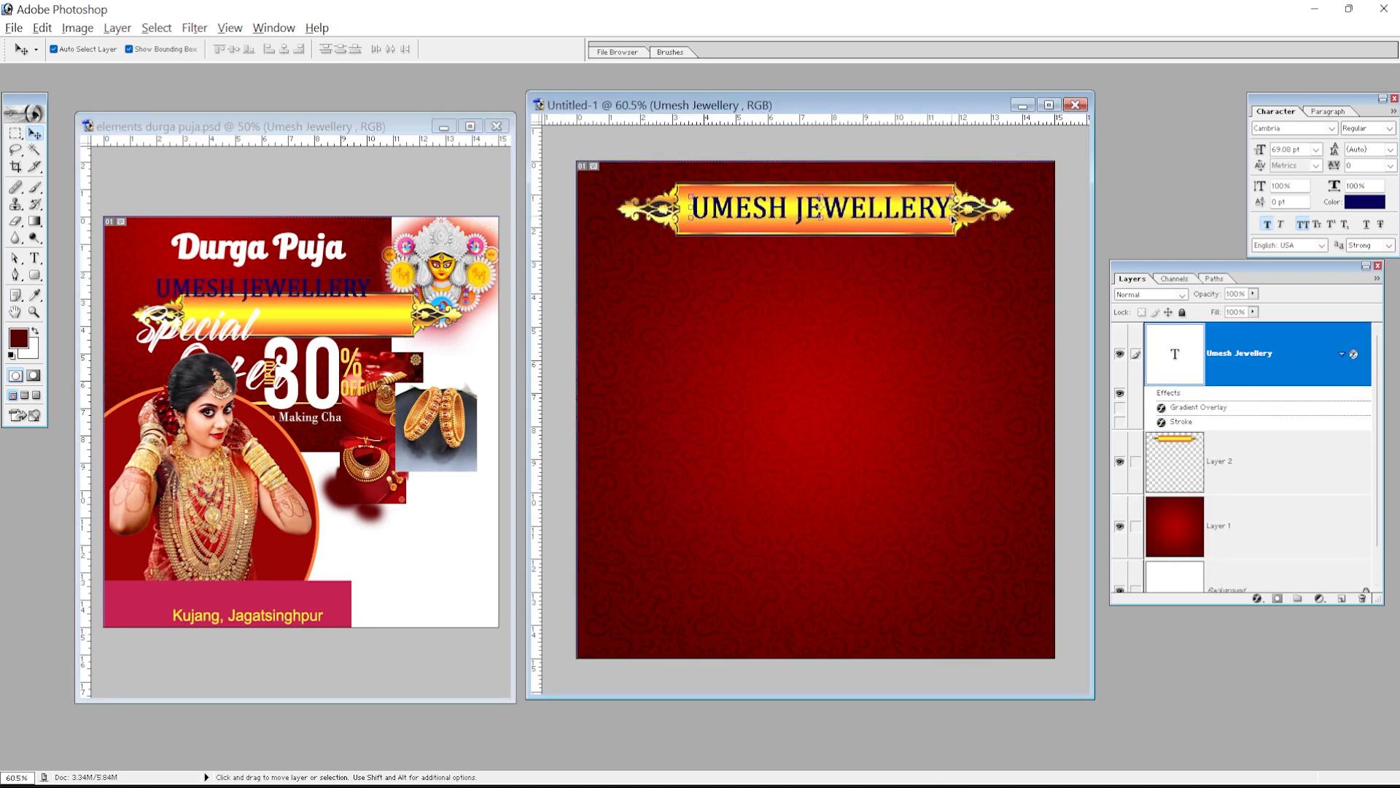
pyautogui.click(1365, 202)
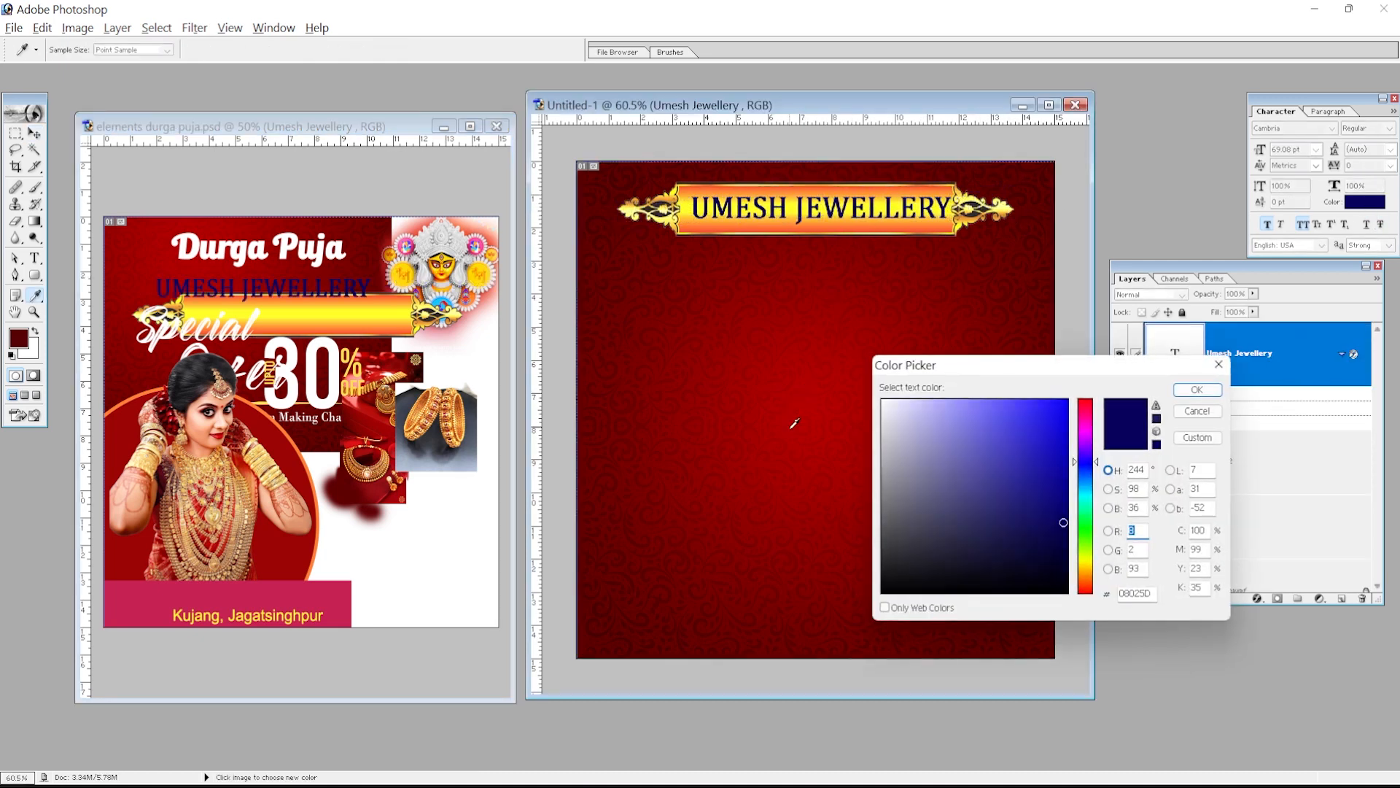
pyautogui.click(784, 420)
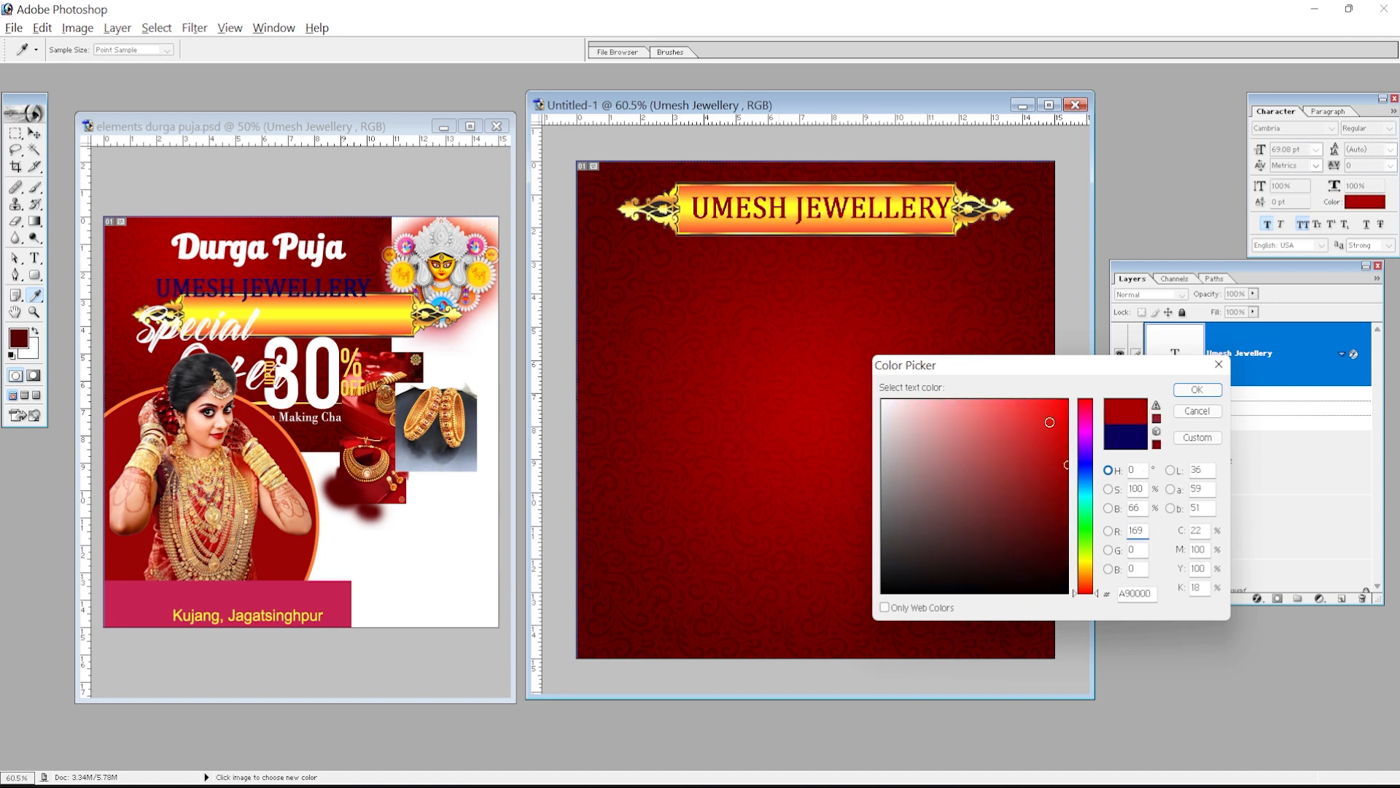
pyautogui.press('Return')
# - Apply a white outside Stroke effect to the UMESH JEWELLERY text
pyautogui.click(1258, 598)
pyautogui.click(1272, 580)
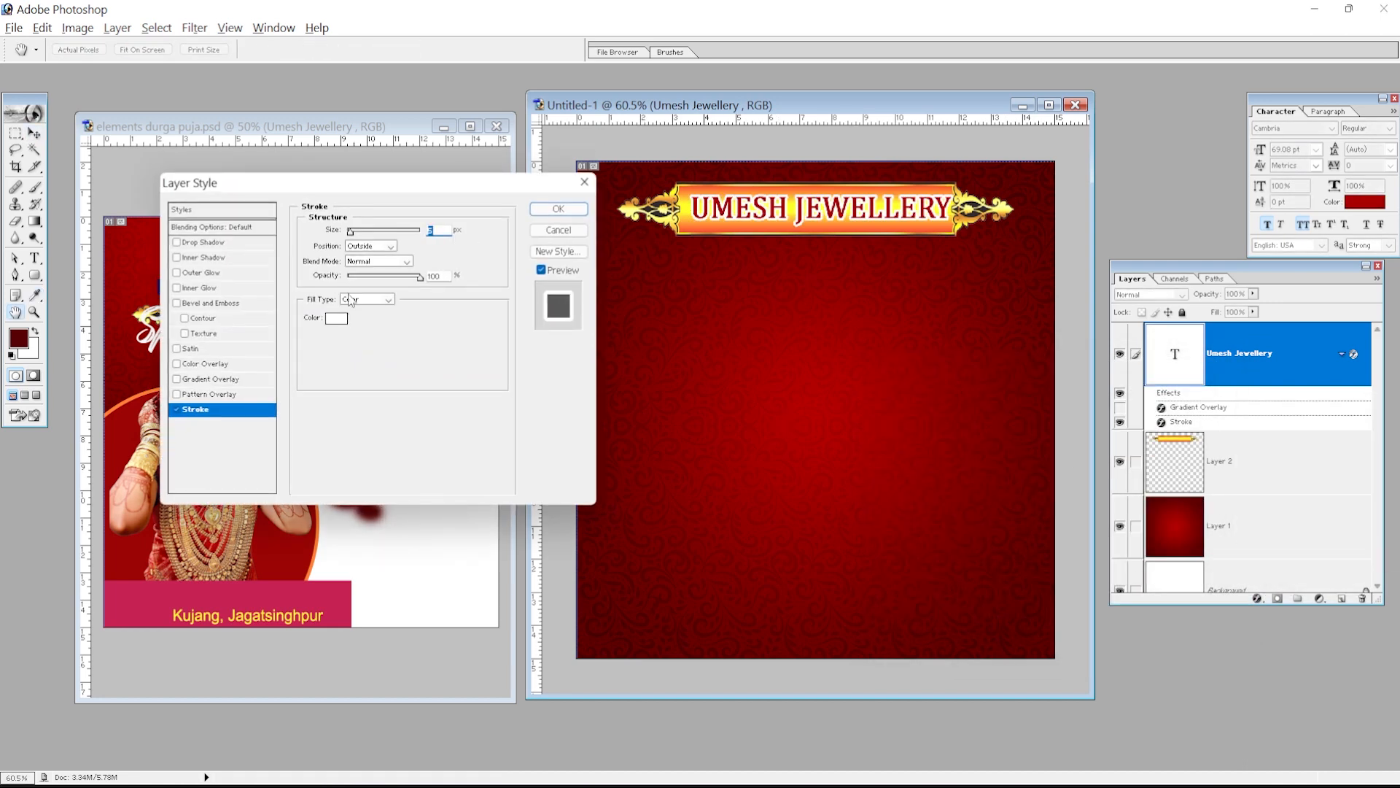
pyautogui.click(336, 318)
pyautogui.press('Return')
pyautogui.press('Return')
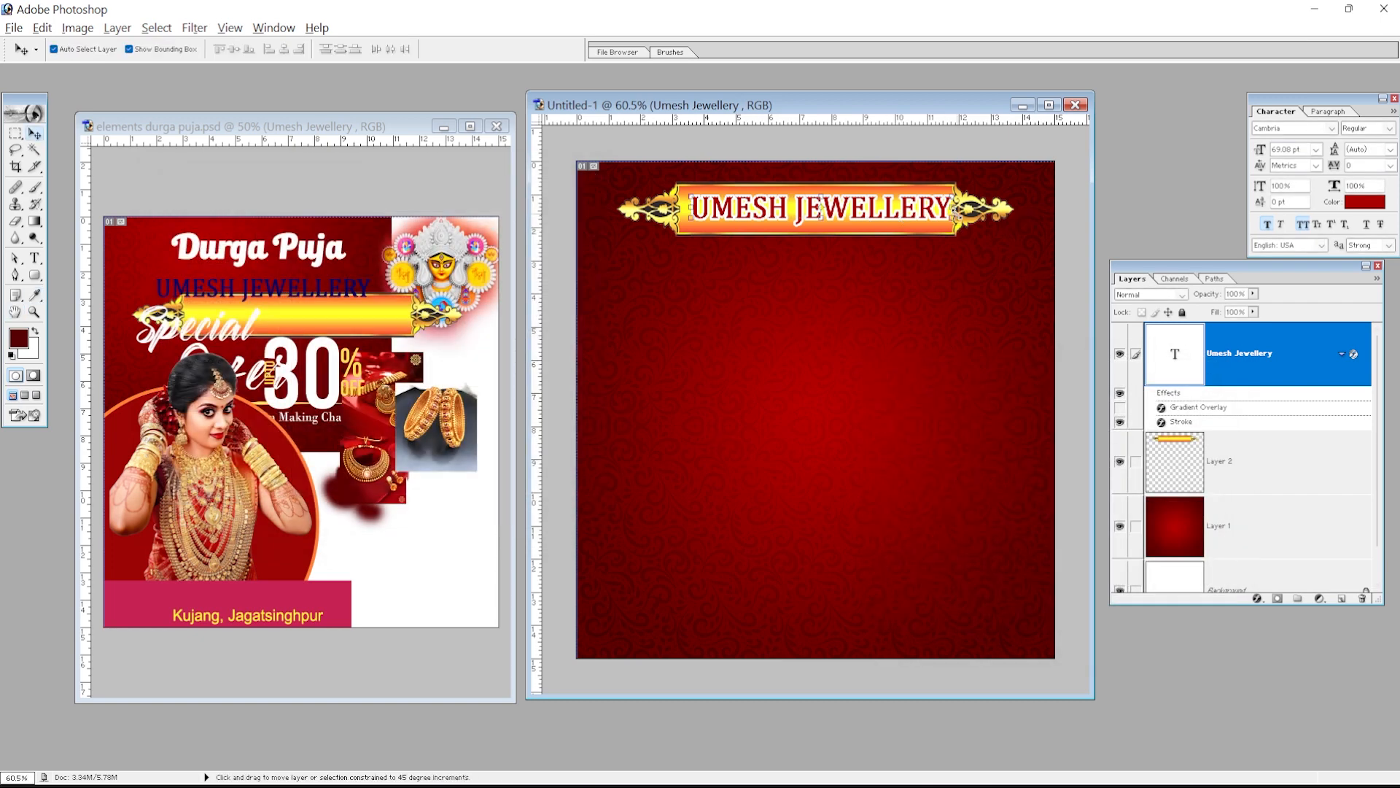
# - Link the banner layer to the UMESH JEWELLERY text and align their vertical and horizontal centres
pyautogui.rightClick(953, 211)
pyautogui.click(976, 225)
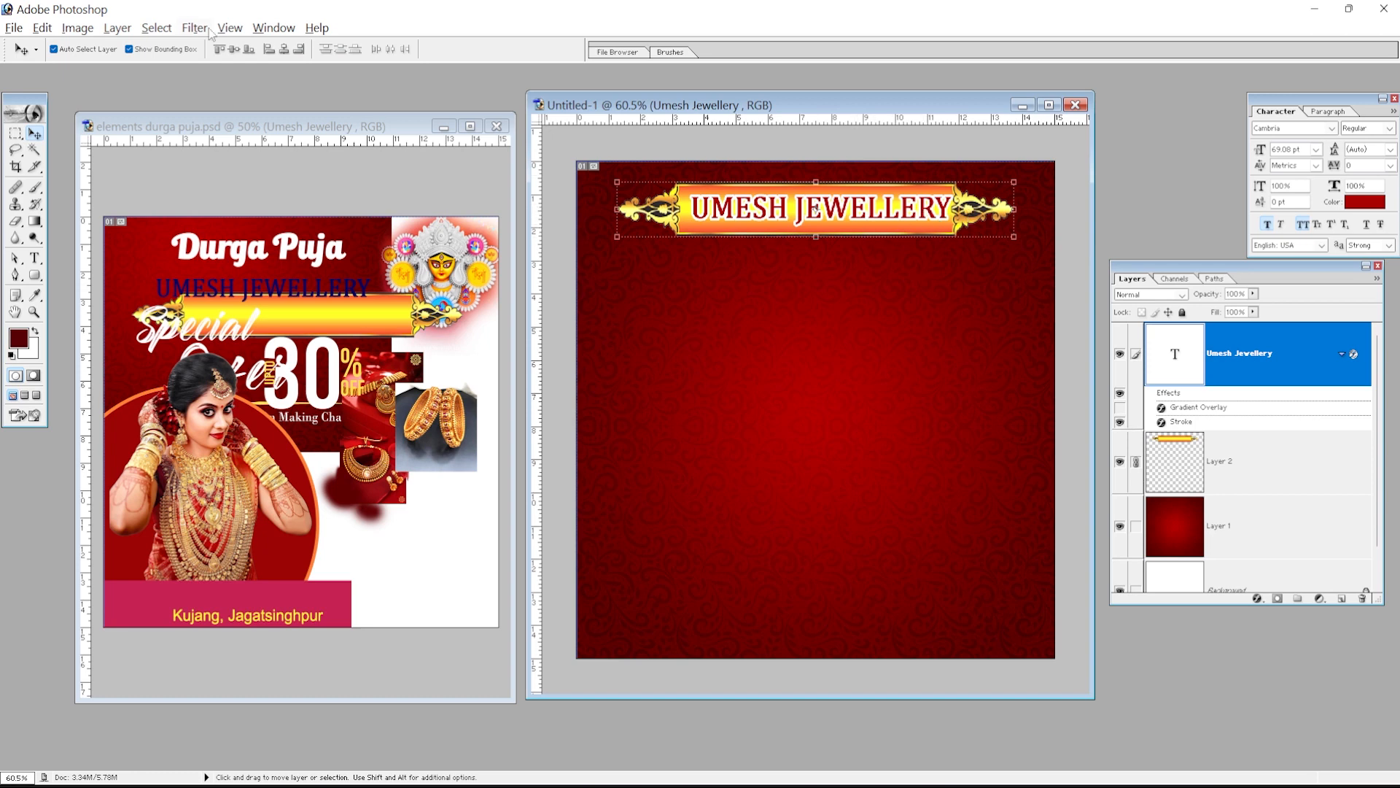
pyautogui.click(233, 49)
pyautogui.click(284, 49)
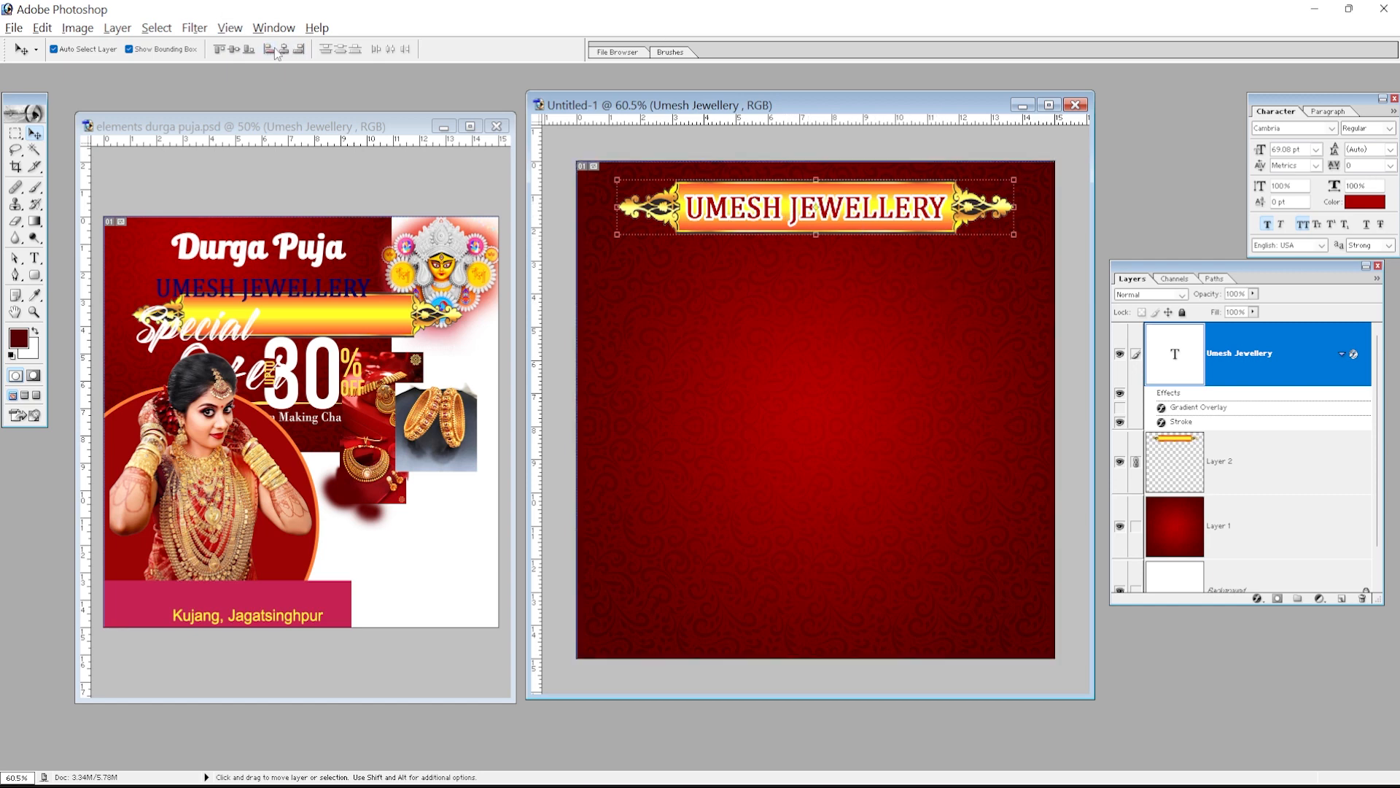
pyautogui.hotkey('ctrl', 'a')
# - Clear the banner out of the way in the elements file and copy the Special Offer text to the poster's right half, below the title
pyautogui.click(251, 337)
pyautogui.click(437, 318)
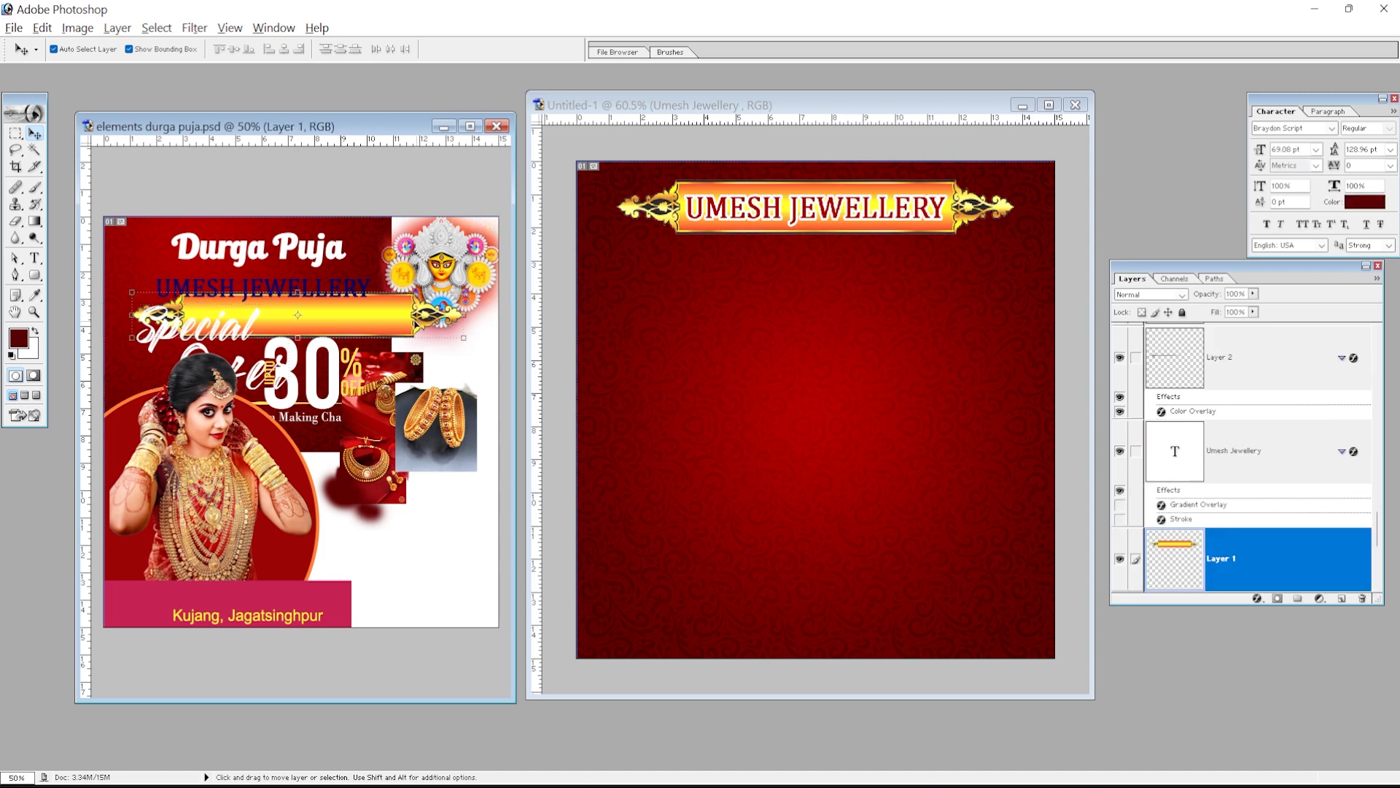
pyautogui.moveTo(383, 323); pyautogui.dragTo(337, 275)
pyautogui.moveTo(247, 336); pyautogui.dragTo(923, 320)
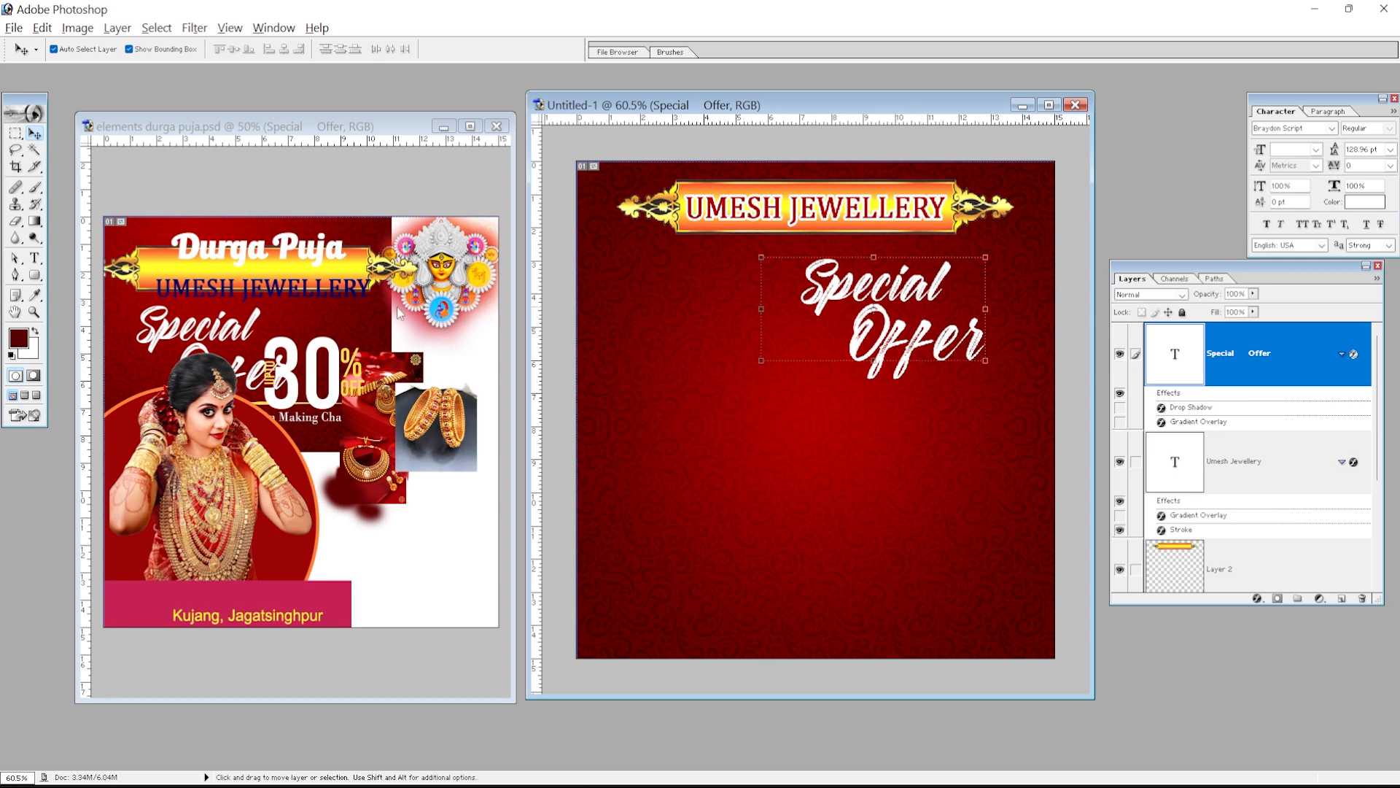
pyautogui.click(354, 356)
pyautogui.moveTo(226, 334); pyautogui.dragTo(252, 398)
pyautogui.moveTo(892, 357); pyautogui.dragTo(903, 424)
# - Copy the Durga Puja heading and the golden trident line into the poster, placing both just beneath the banner
pyautogui.moveTo(313, 246); pyautogui.dragTo(905, 275)
pyautogui.moveTo(905, 275); pyautogui.dragTo(875, 262)
pyautogui.click(354, 316)
pyautogui.moveTo(363, 325); pyautogui.dragTo(864, 278)
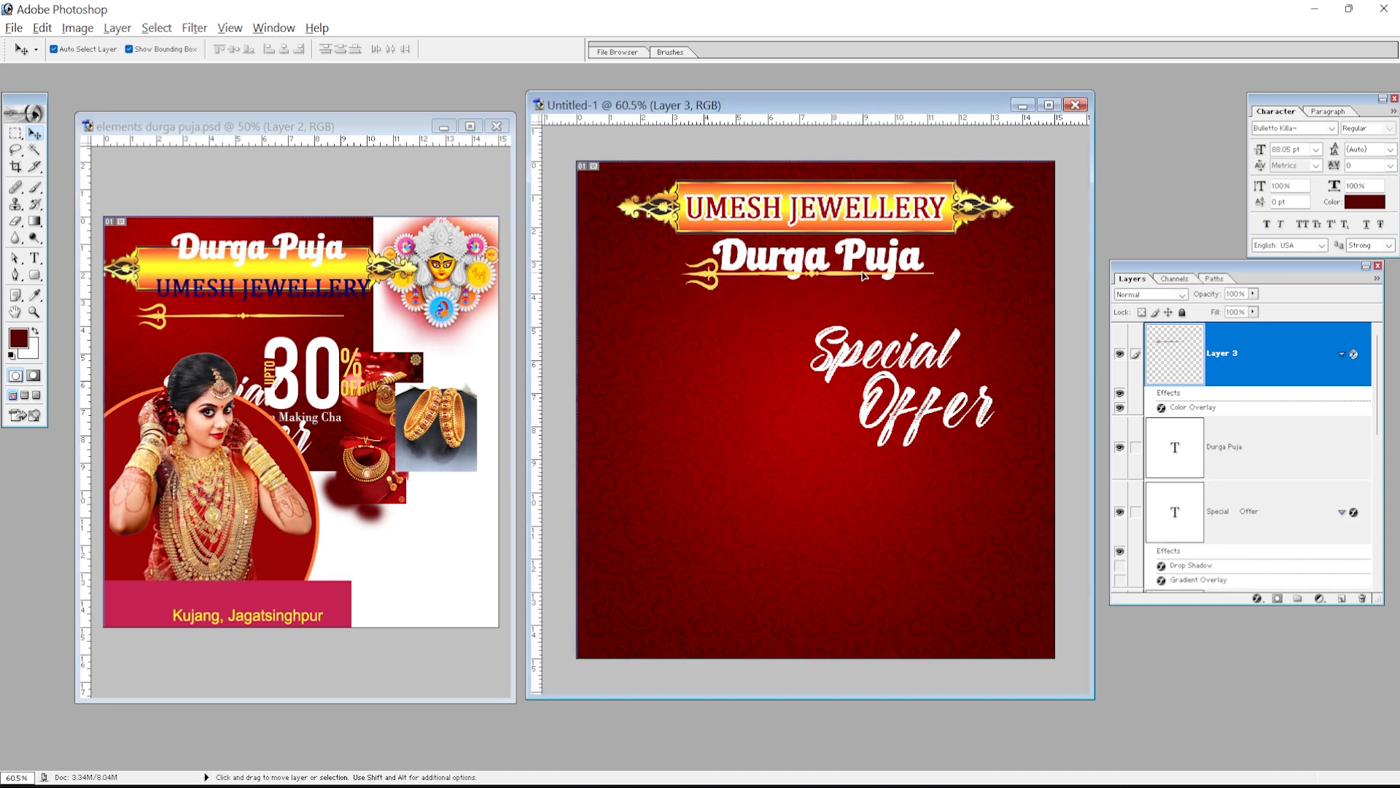
# - Bring the Durga Puja text layer forward, above the golden trident line layer
pyautogui.hotkey('ctrl', 'alt', '0')
pyautogui.scroll(3, 869, 219)
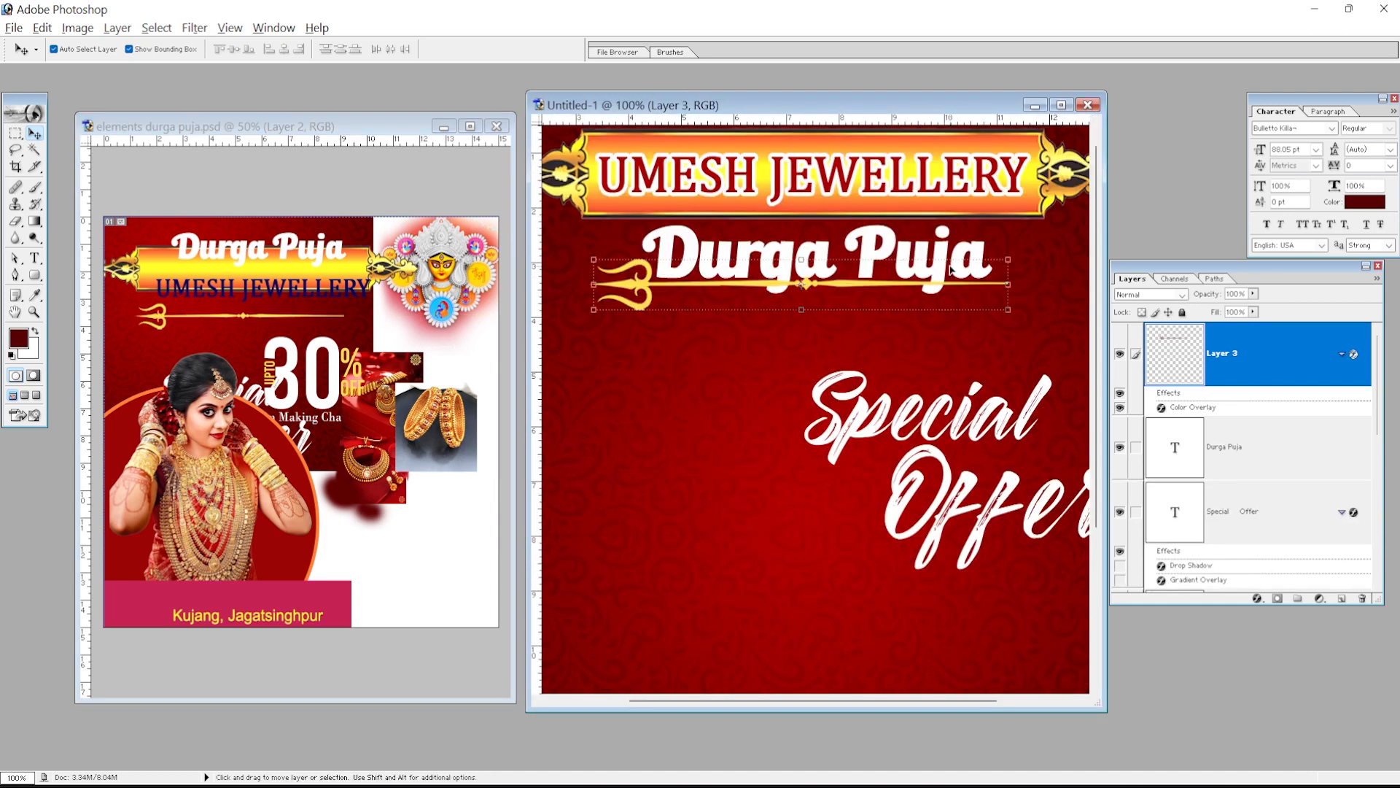
pyautogui.rightClick(940, 268)
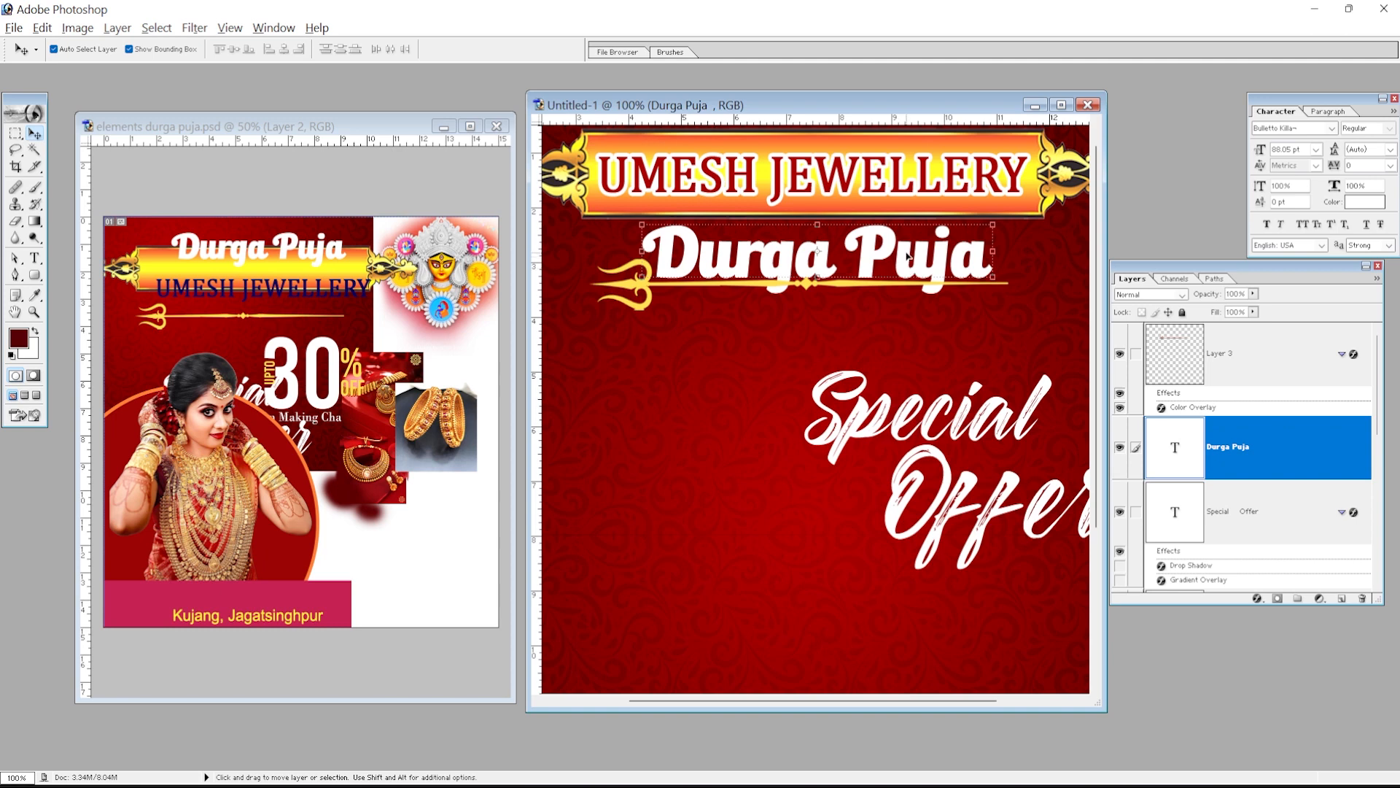
pyautogui.hotkey('ctrl', ']')
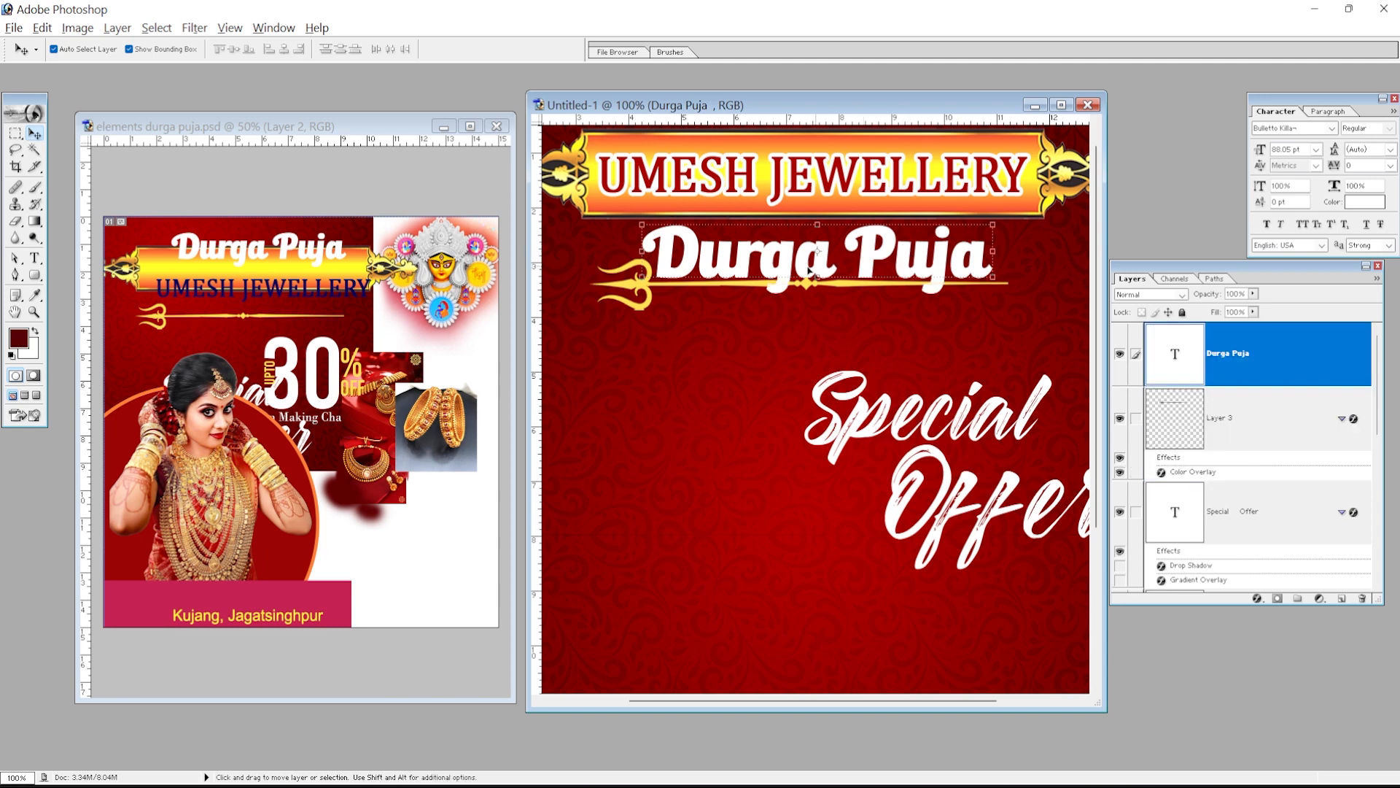
# - Link the trident line to the Durga Puja text and shift the pair slightly down from the banner
pyautogui.keyDown('shift'); pyautogui.rightClick(633, 284); pyautogui.keyUp('shift')
pyautogui.keyDown('shift'); pyautogui.click(646, 295); pyautogui.keyUp('shift')
pyautogui.moveTo(822, 279); pyautogui.dragTo(819, 278)
pyautogui.hotkey('ctrl', '-')
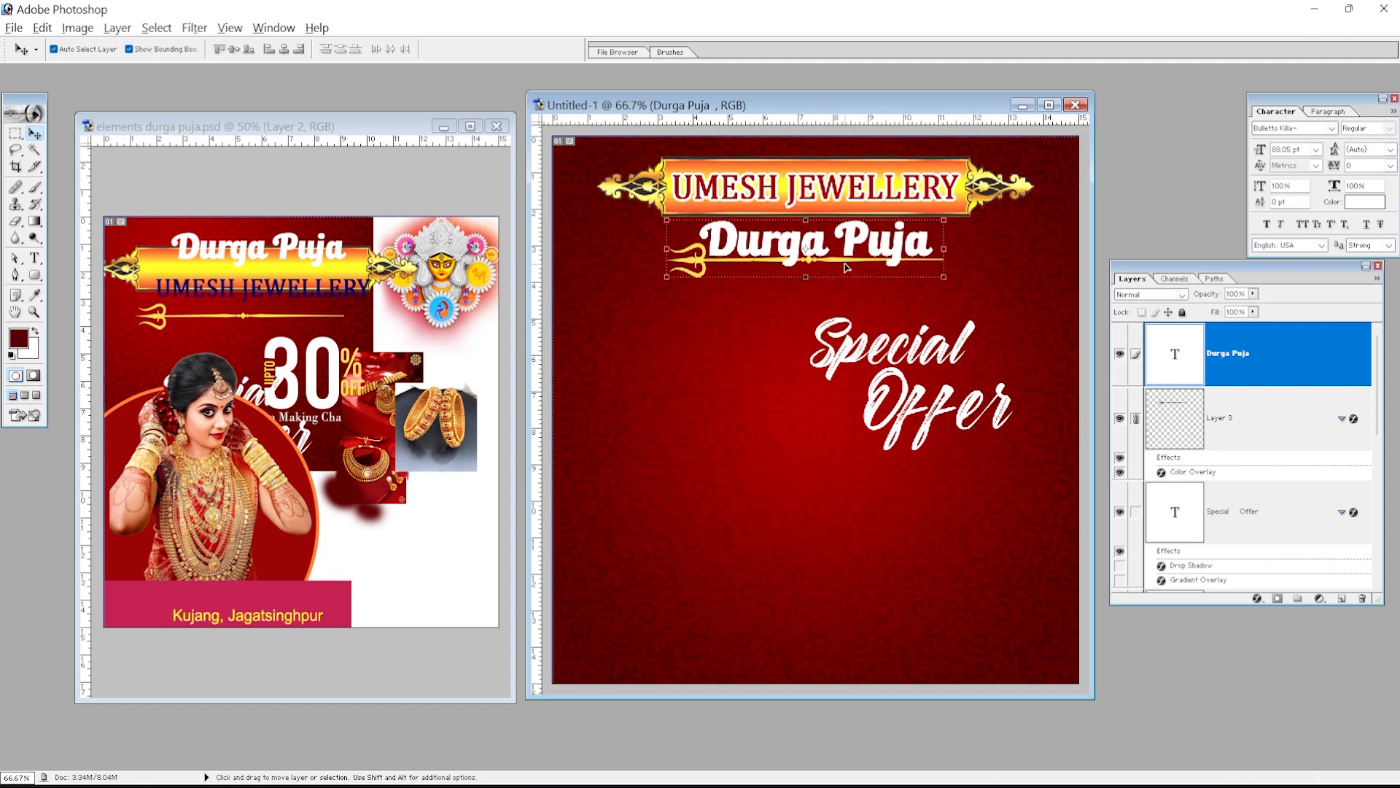
pyautogui.hotkey('shift', 'Down')
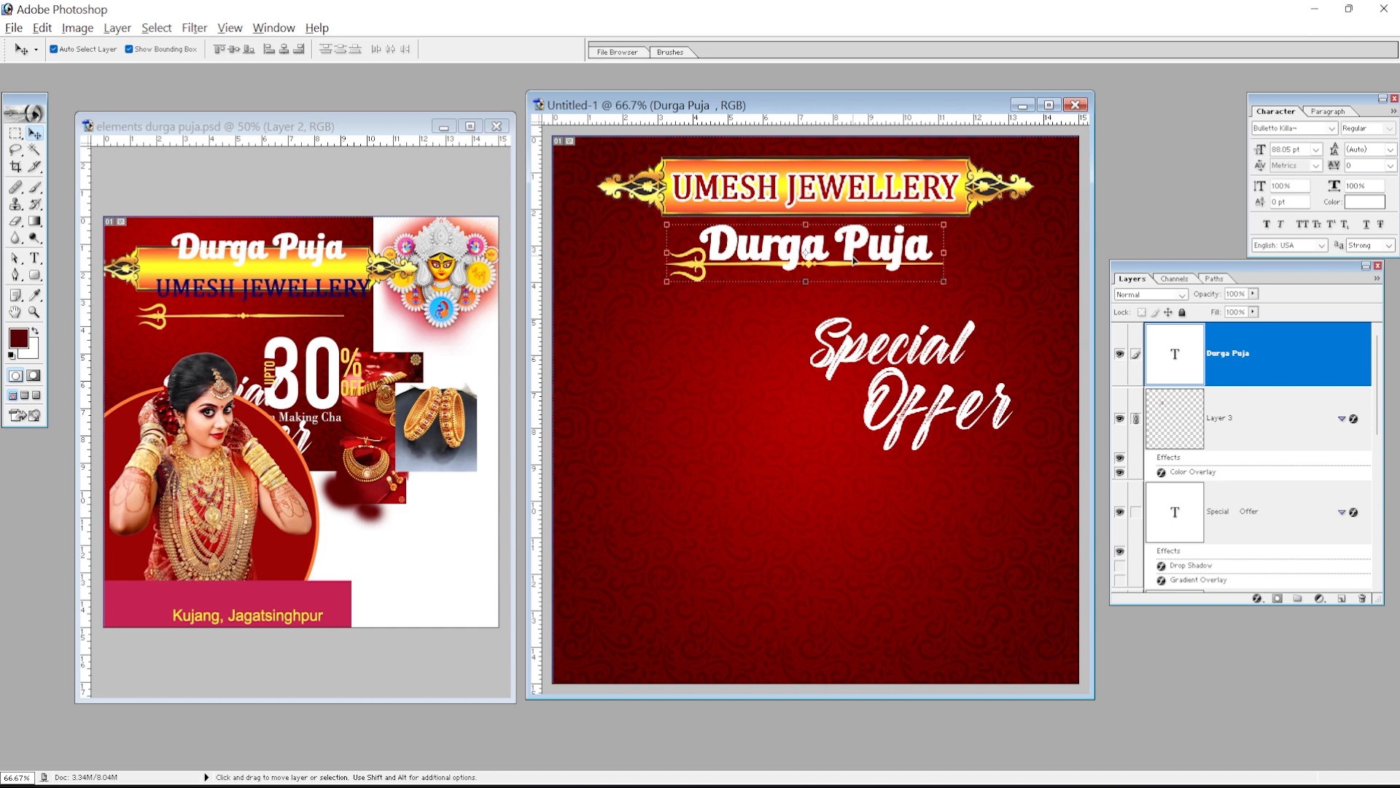
# - Center the Durga Puja heading and trident line horizontally on the poster, and move the Special Offer text slightly up
pyautogui.hotkey('ctrl', 'a')
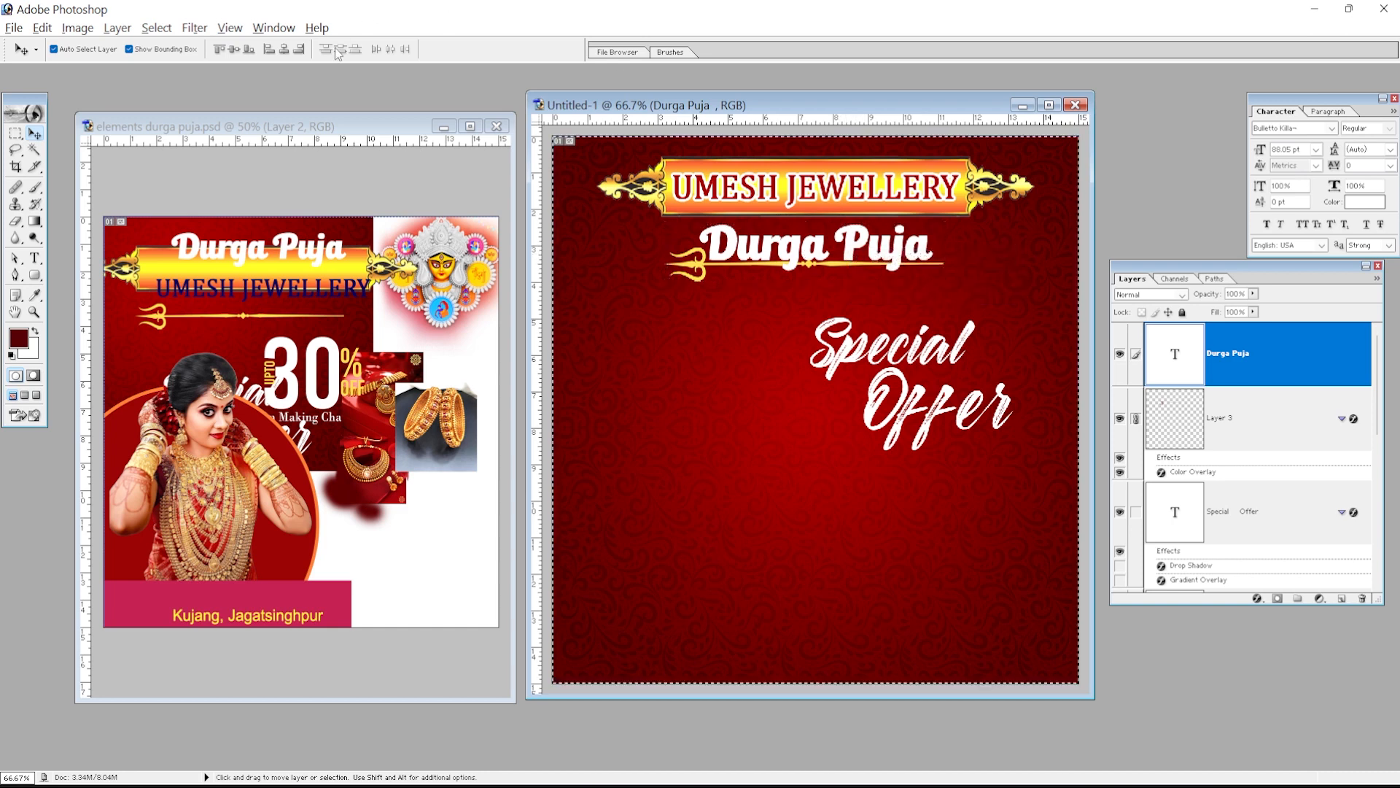
pyautogui.click(283, 50)
pyautogui.hotkey('ctrl', 'd')
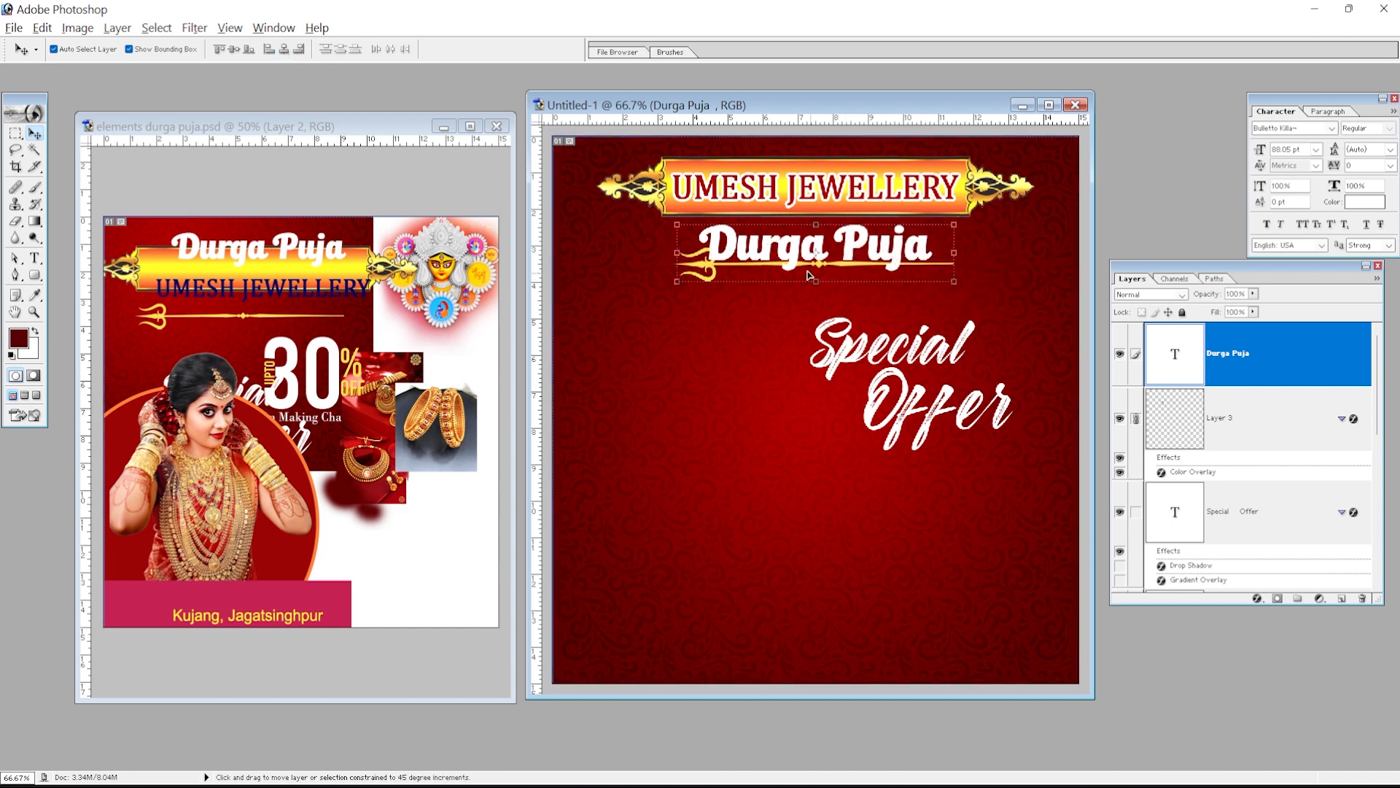
pyautogui.moveTo(717, 264); pyautogui.dragTo(706, 264)
pyautogui.rightClick(726, 241)
pyautogui.click(763, 246)
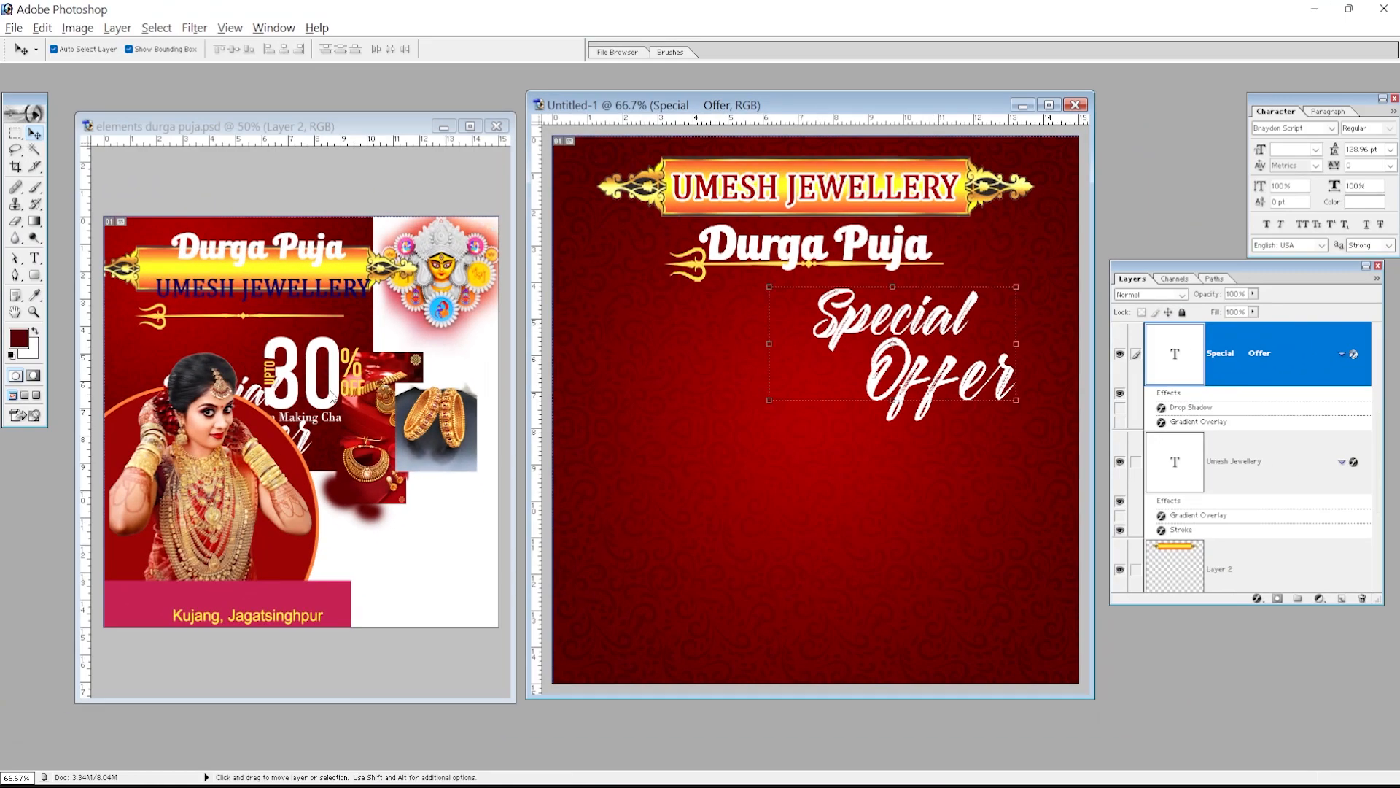
# - Copy the Durga face artwork to the poster's upper left, below the banner, and shift the Durga Puja heading and trident right
pyautogui.click(370, 383)
pyautogui.moveTo(436, 278); pyautogui.dragTo(612, 286)
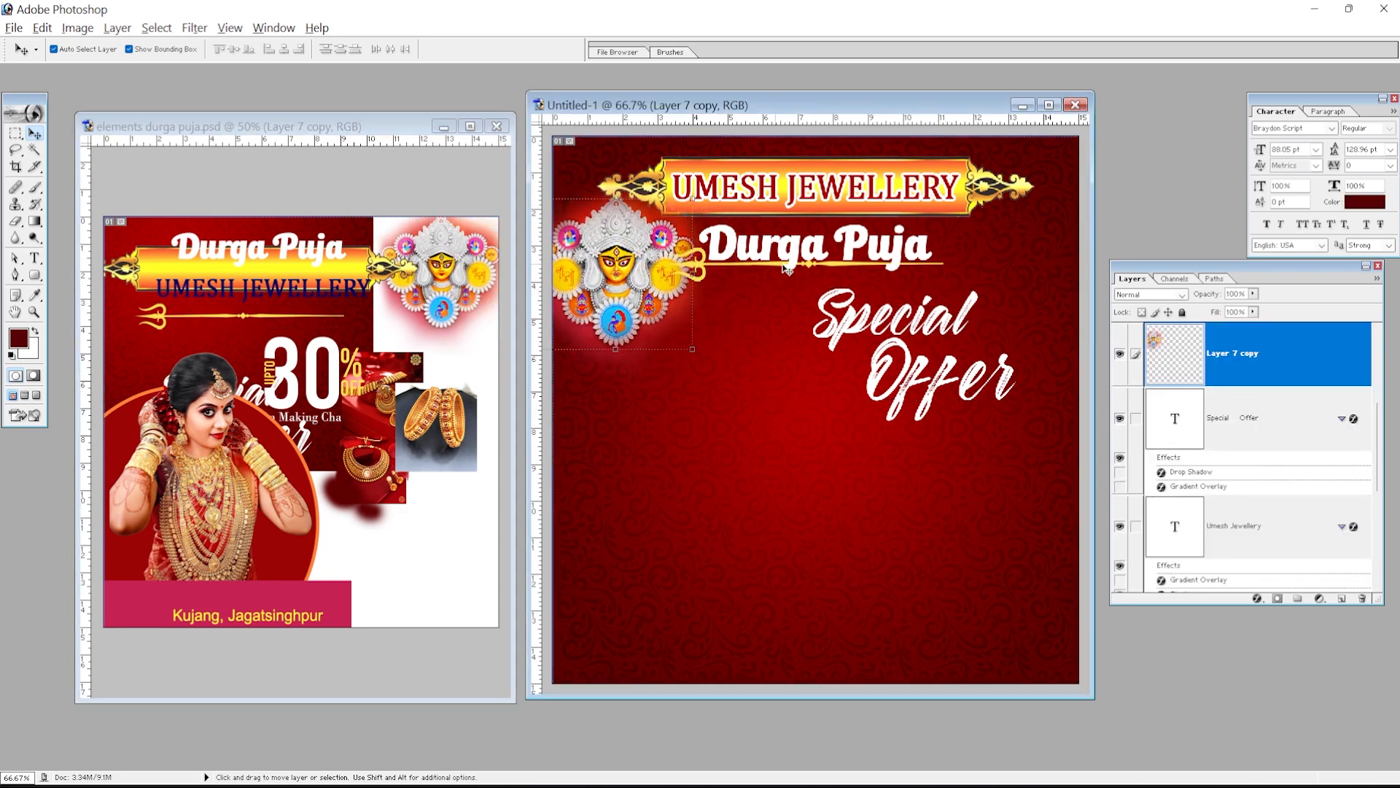
pyautogui.moveTo(786, 268); pyautogui.dragTo(866, 261)
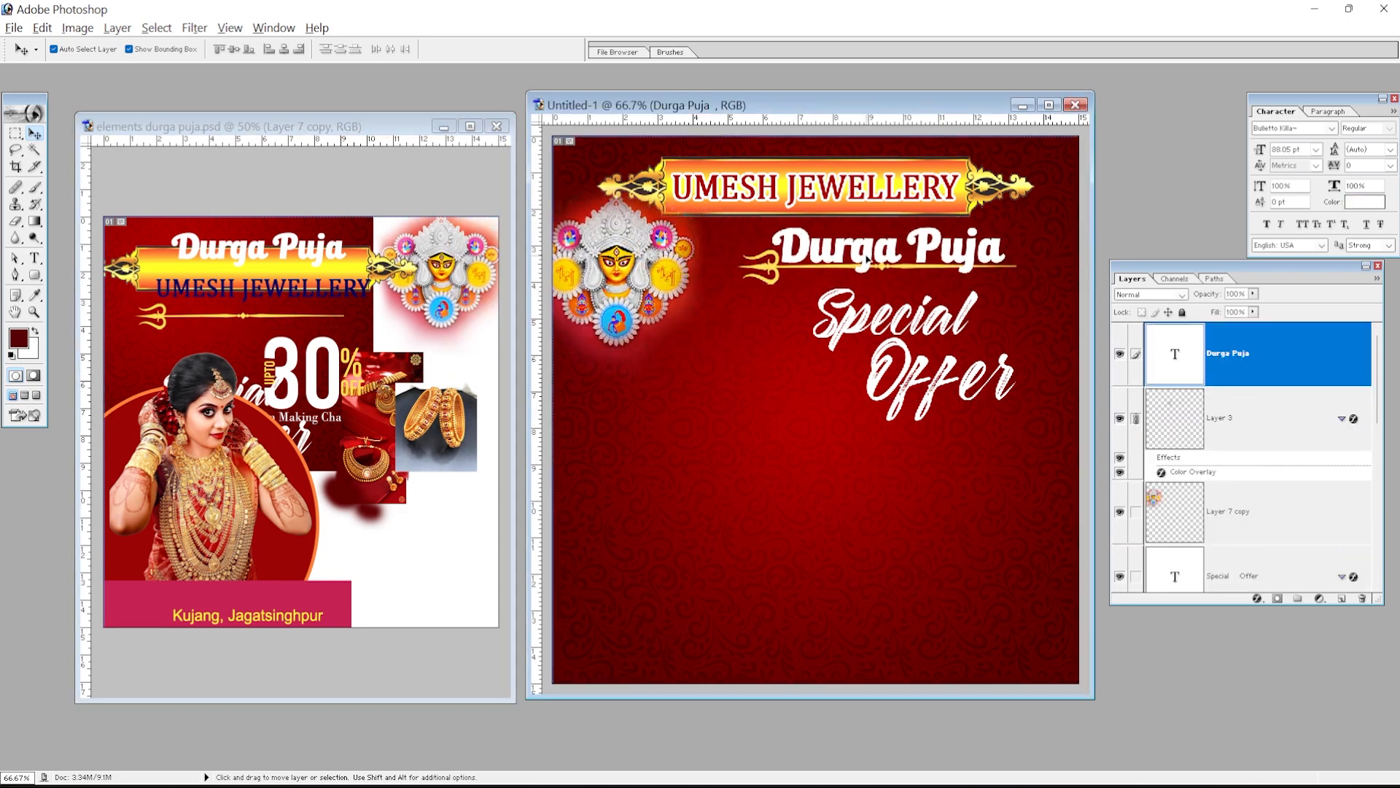
pyautogui.moveTo(616, 280); pyautogui.dragTo(630, 285)
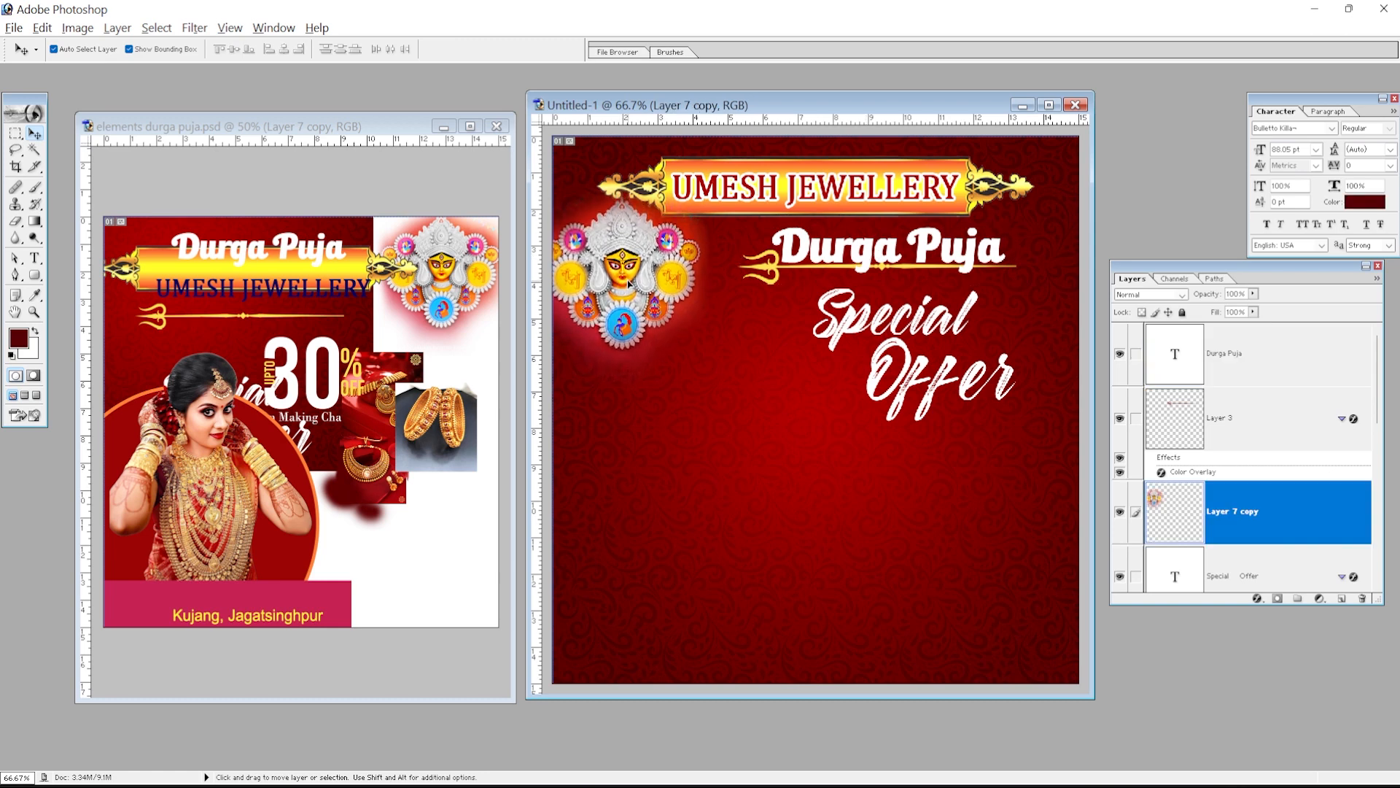
# - Copy the bride photo to the poster's lower-left corner and place the orange-outlined circle behind her, just above the background layer
pyautogui.hotkey('ctrl', '-')
pyautogui.moveTo(210, 481); pyautogui.dragTo(711, 464)
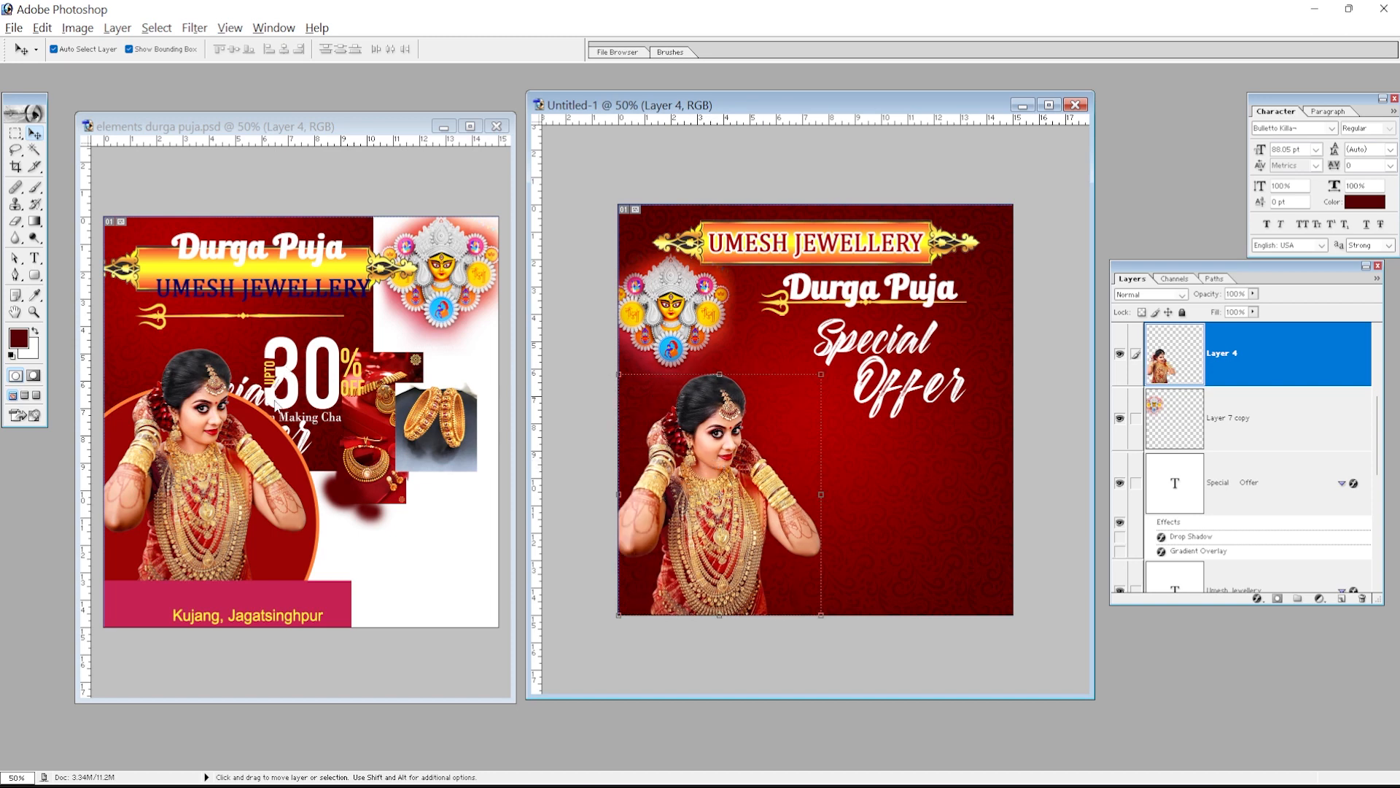
pyautogui.click(268, 427)
pyautogui.moveTo(271, 438); pyautogui.dragTo(764, 479)
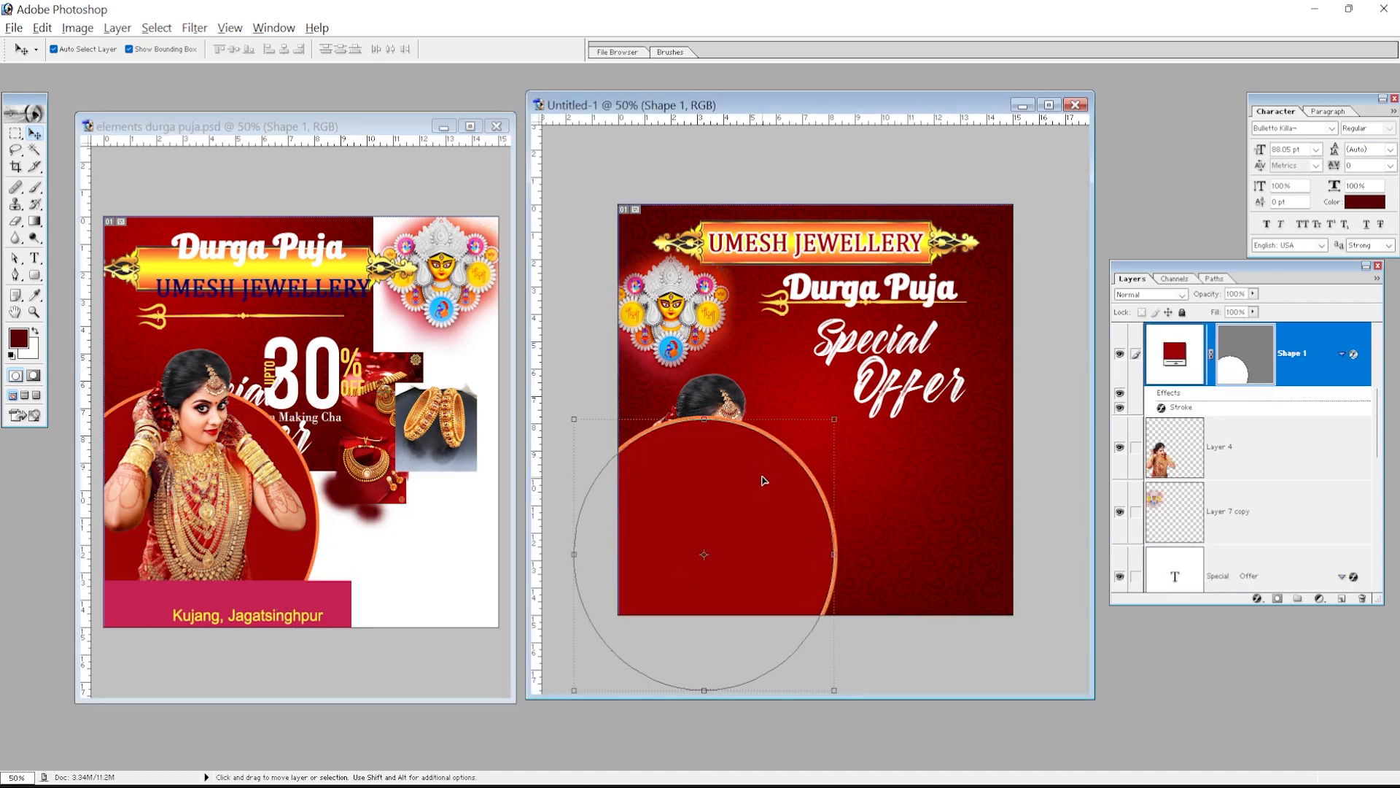
pyautogui.hotkey('ctrl', 'shift', '[')
pyautogui.hotkey('ctrl', ']')
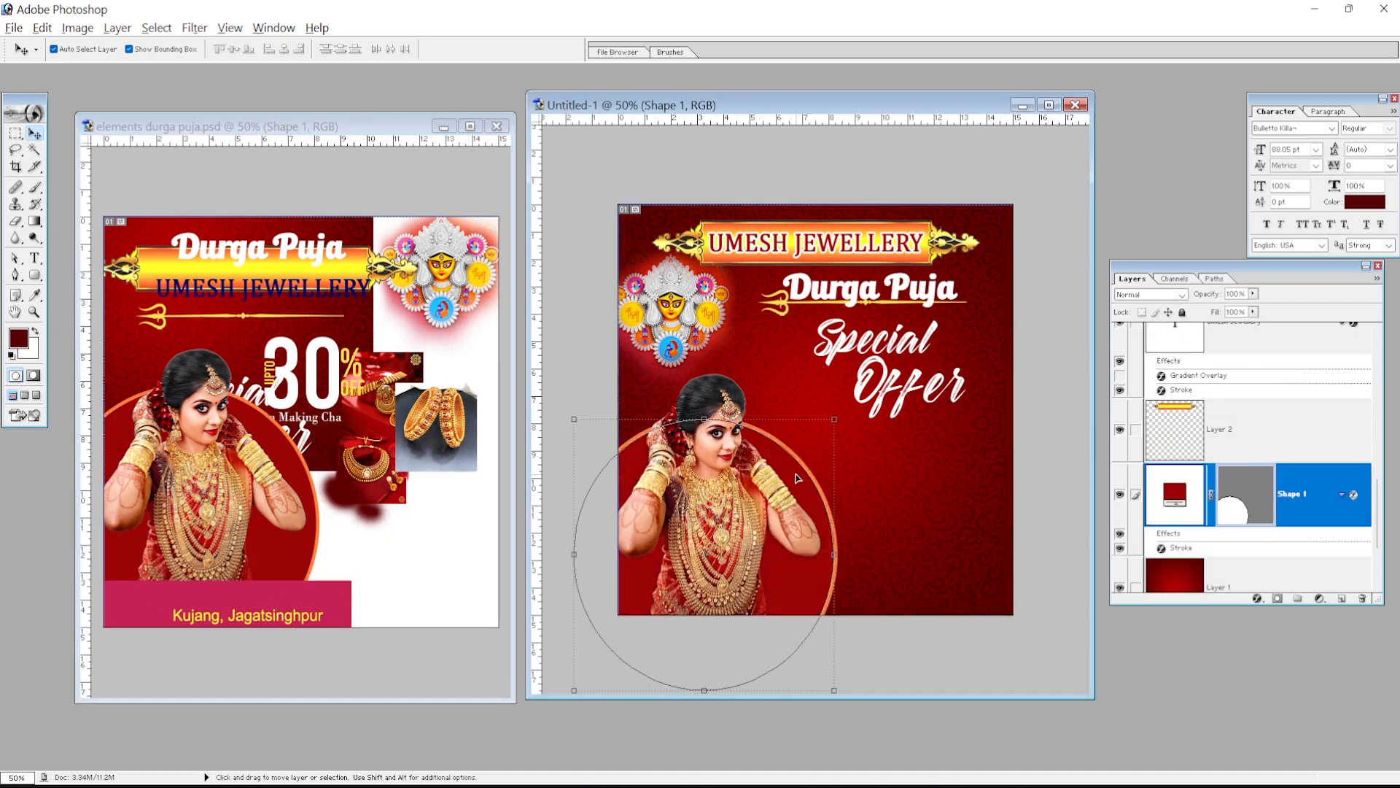
# - Draw a dark red circle with an orange outline to the right of the bride, directly above the background layer
pyautogui.moveTo(34, 275); pyautogui.dragTo(73, 307)
pyautogui.moveTo(741, 404); pyautogui.dragTo(972, 556)
pyautogui.hotkey('ctrl', 'z')
pyautogui.hotkey('alt', '[')
pyautogui.moveTo(857, 490); pyautogui.dragTo(952, 584)
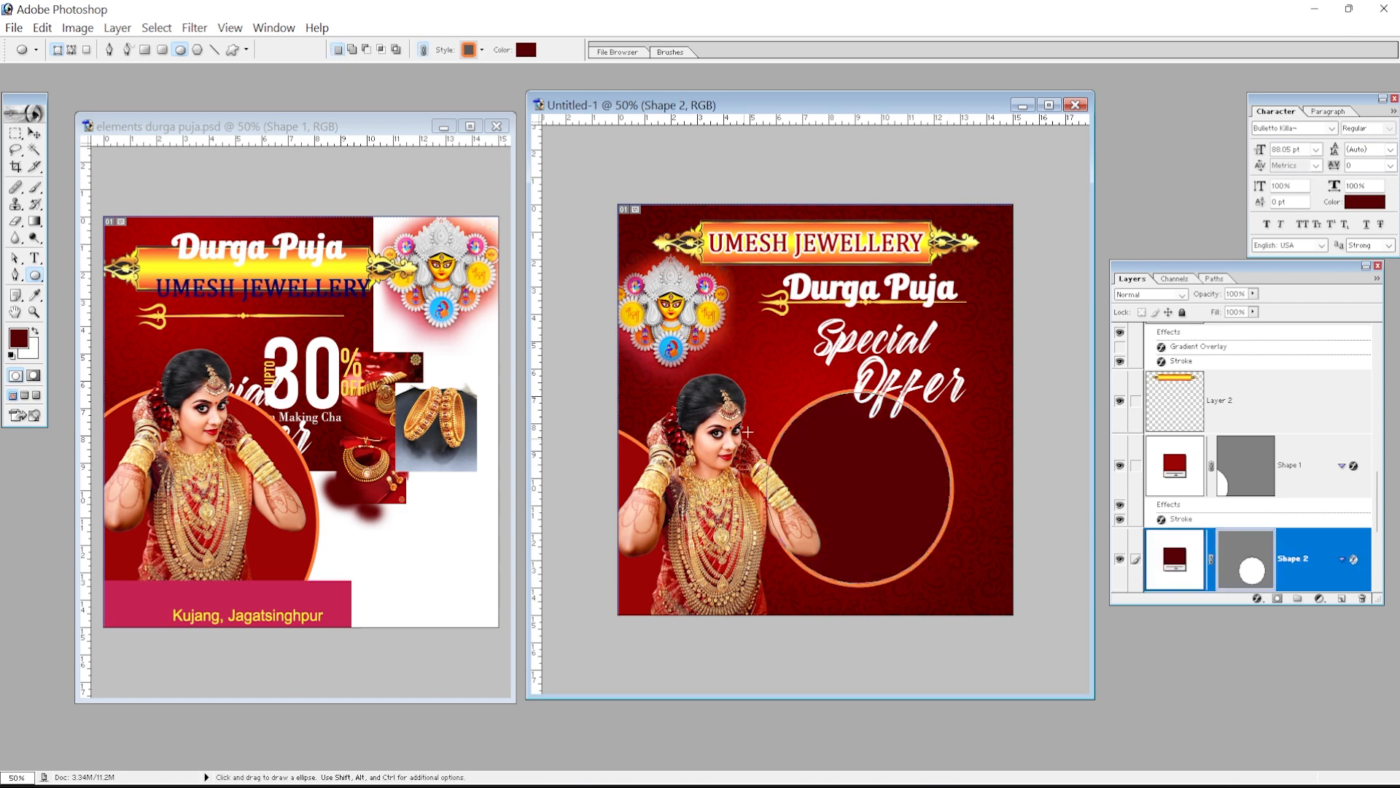
pyautogui.press('v')
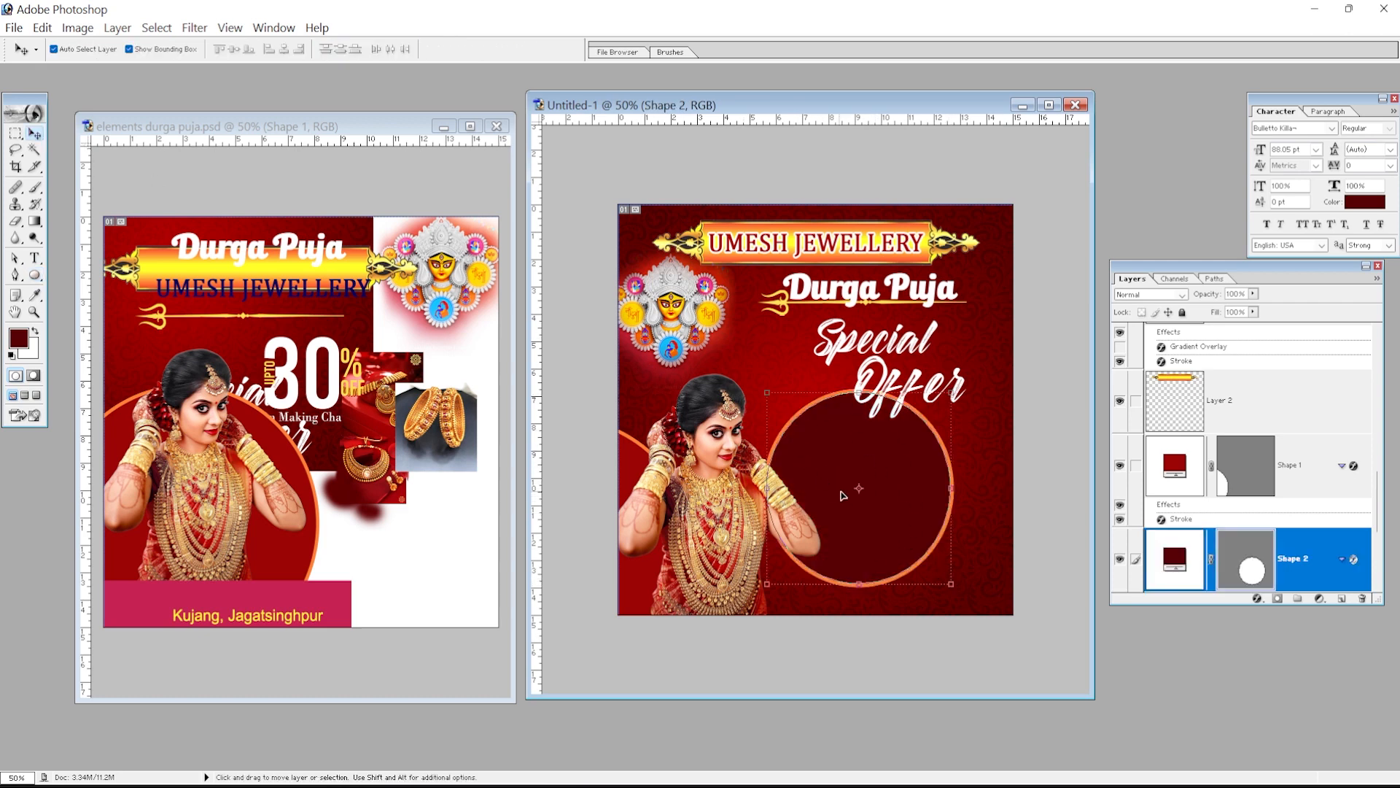
# - Set the new circle's stroke to orange FD6A34, sampled from the banner
pyautogui.click(1255, 599)
pyautogui.click(1278, 587)
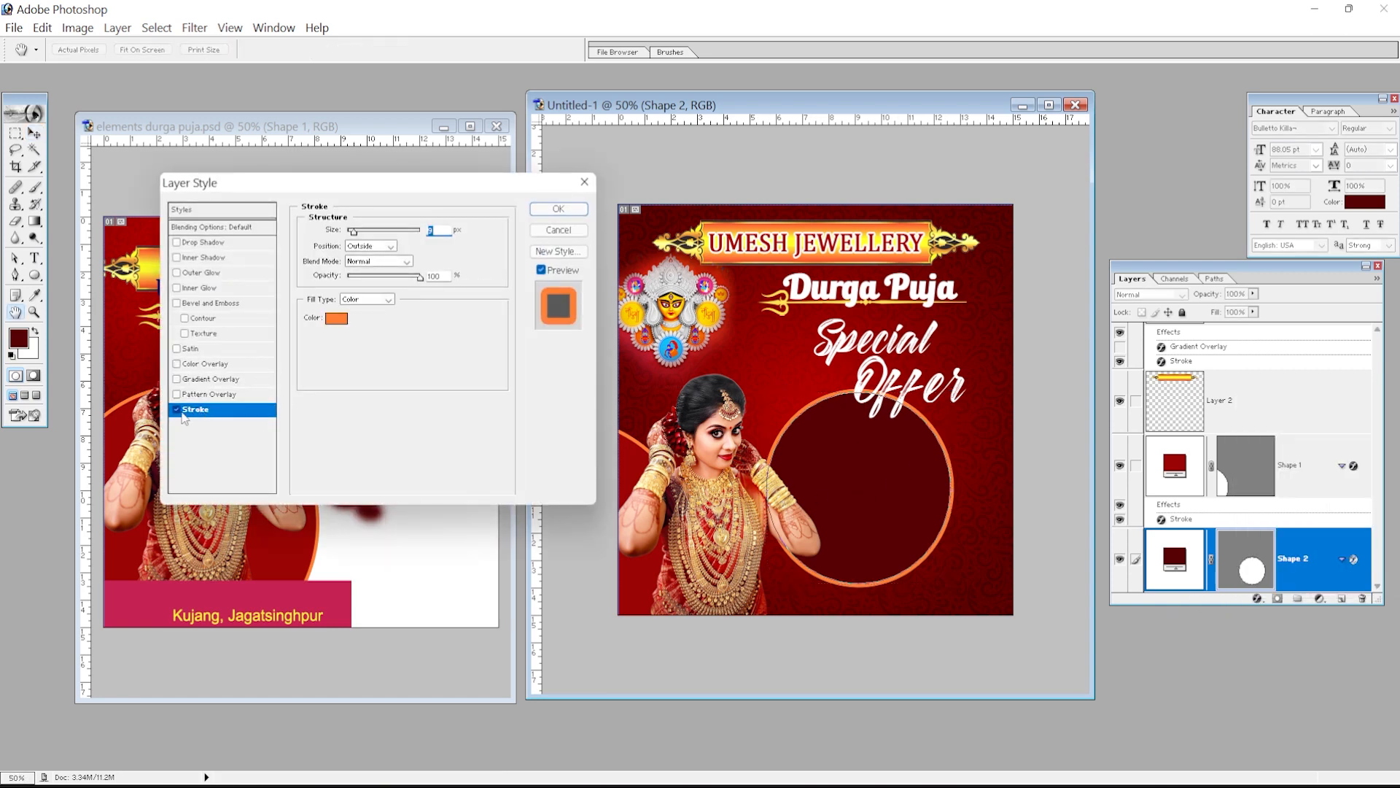
pyautogui.press('Escape')
pyautogui.click(1256, 598)
pyautogui.click(1277, 587)
pyautogui.click(343, 319)
pyautogui.click(780, 250)
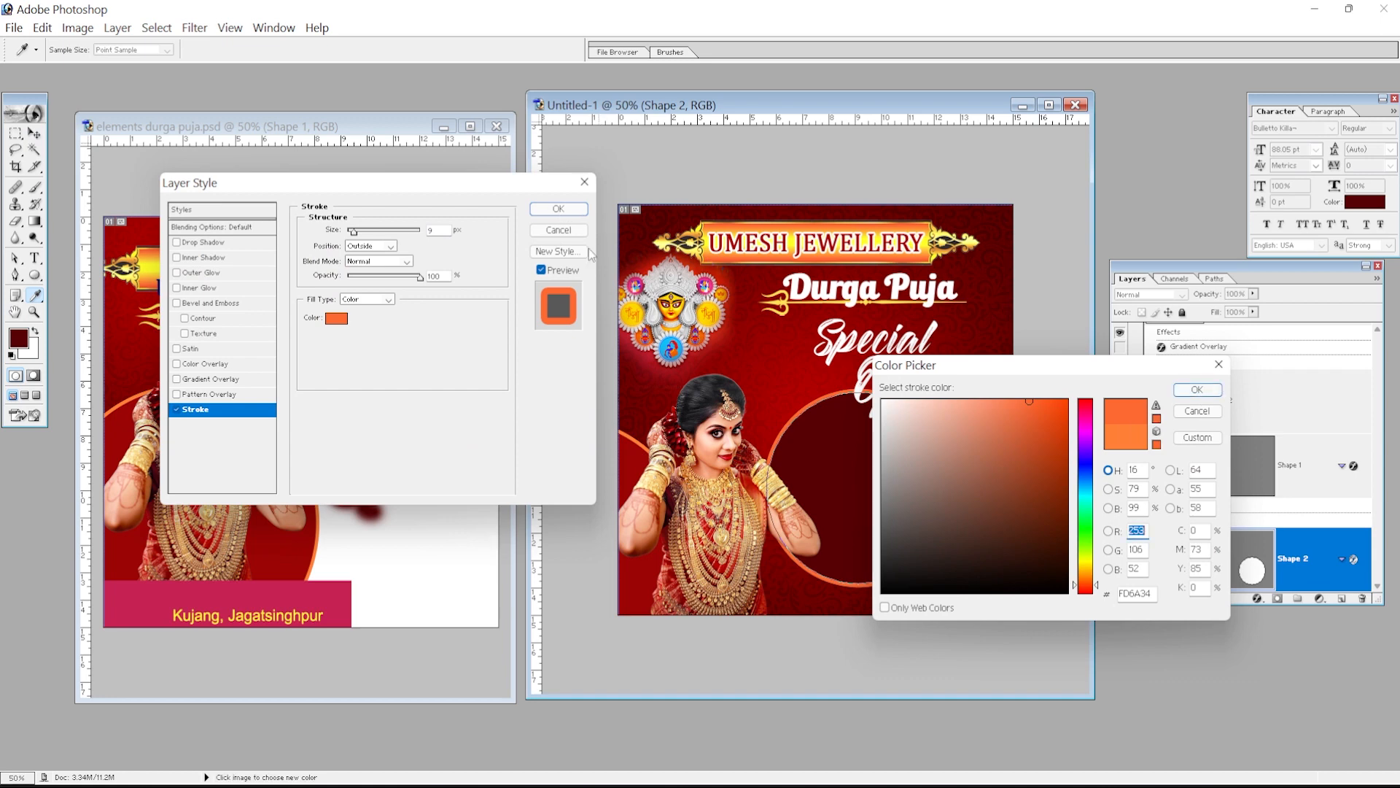
pyautogui.press('Return')
pyautogui.press('Return')
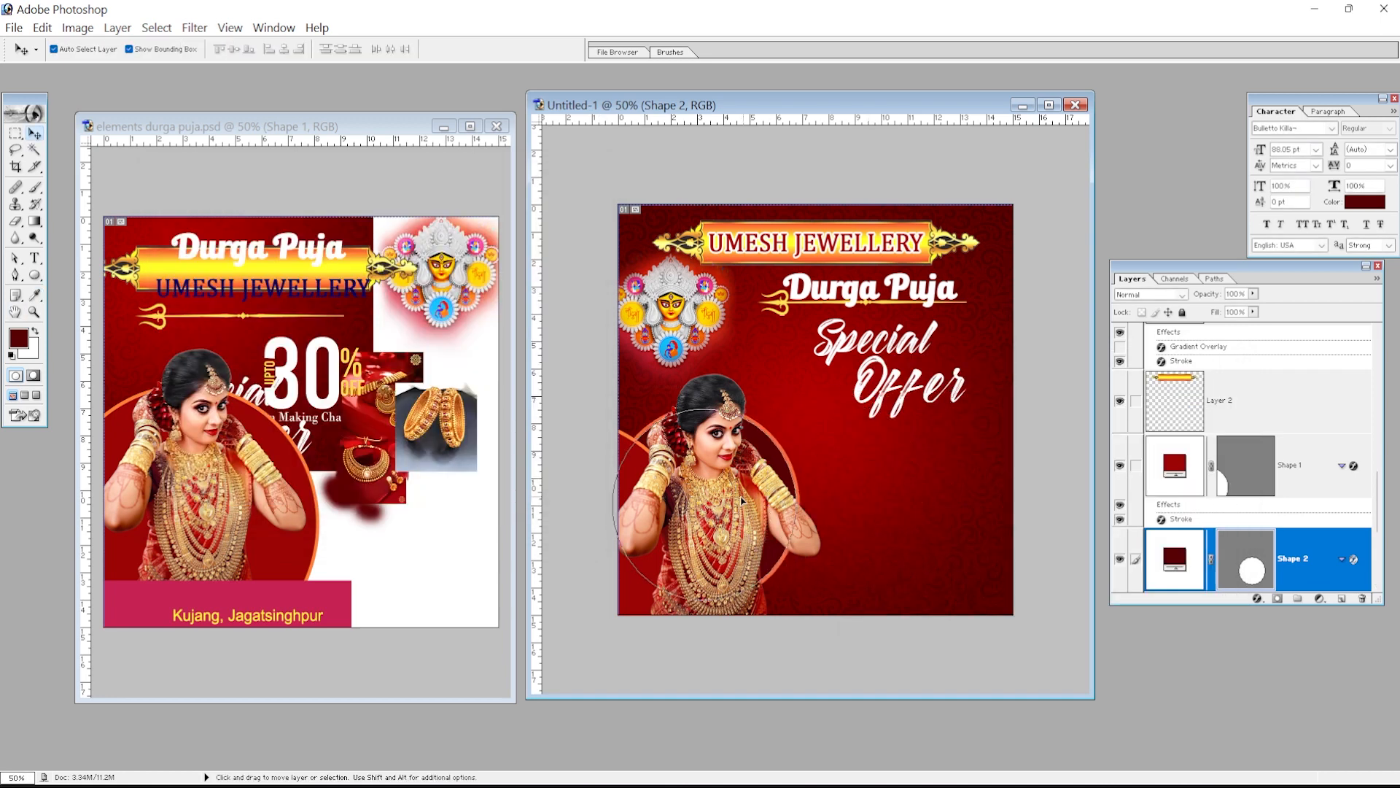
# - Delete the newly drawn dark red circle's layer
pyautogui.moveTo(1246, 559); pyautogui.dragTo(1361, 600)
pyautogui.click(1361, 600)
pyautogui.press('Return')
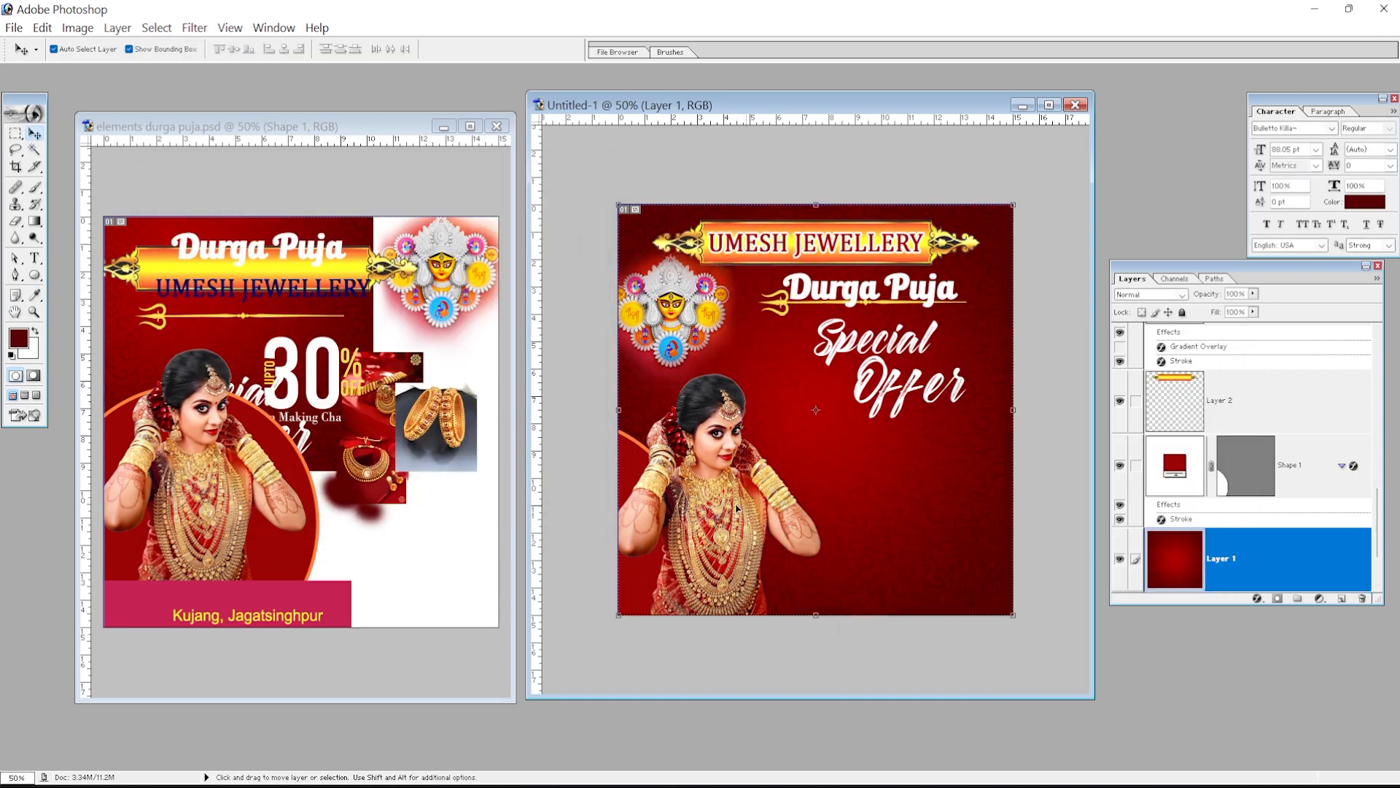
# - Reposition the outlined circle behind the bride and copy the linked "UPTO 30% OFF On Making Charges" text below Special Offer
pyautogui.moveTo(630, 442); pyautogui.dragTo(758, 438)
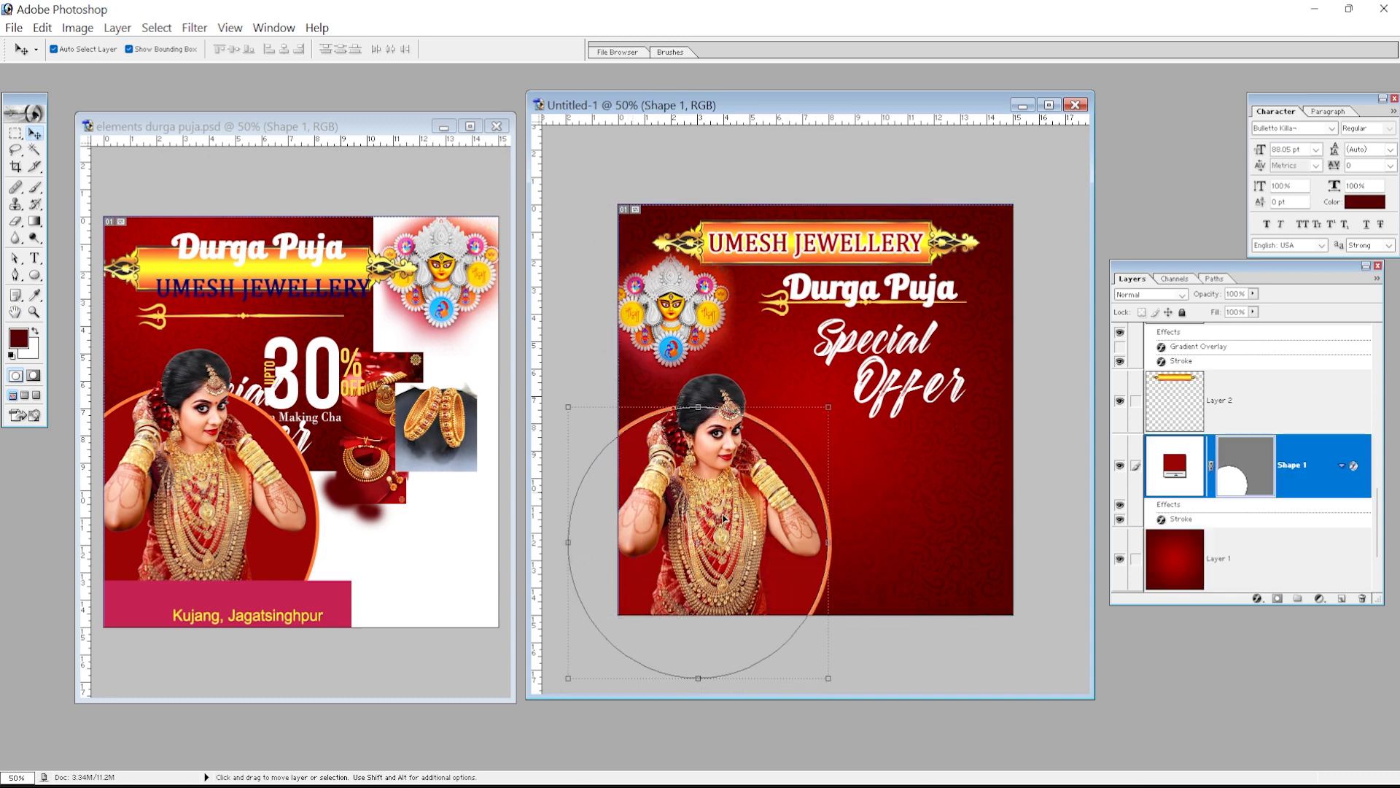
pyautogui.click(345, 386)
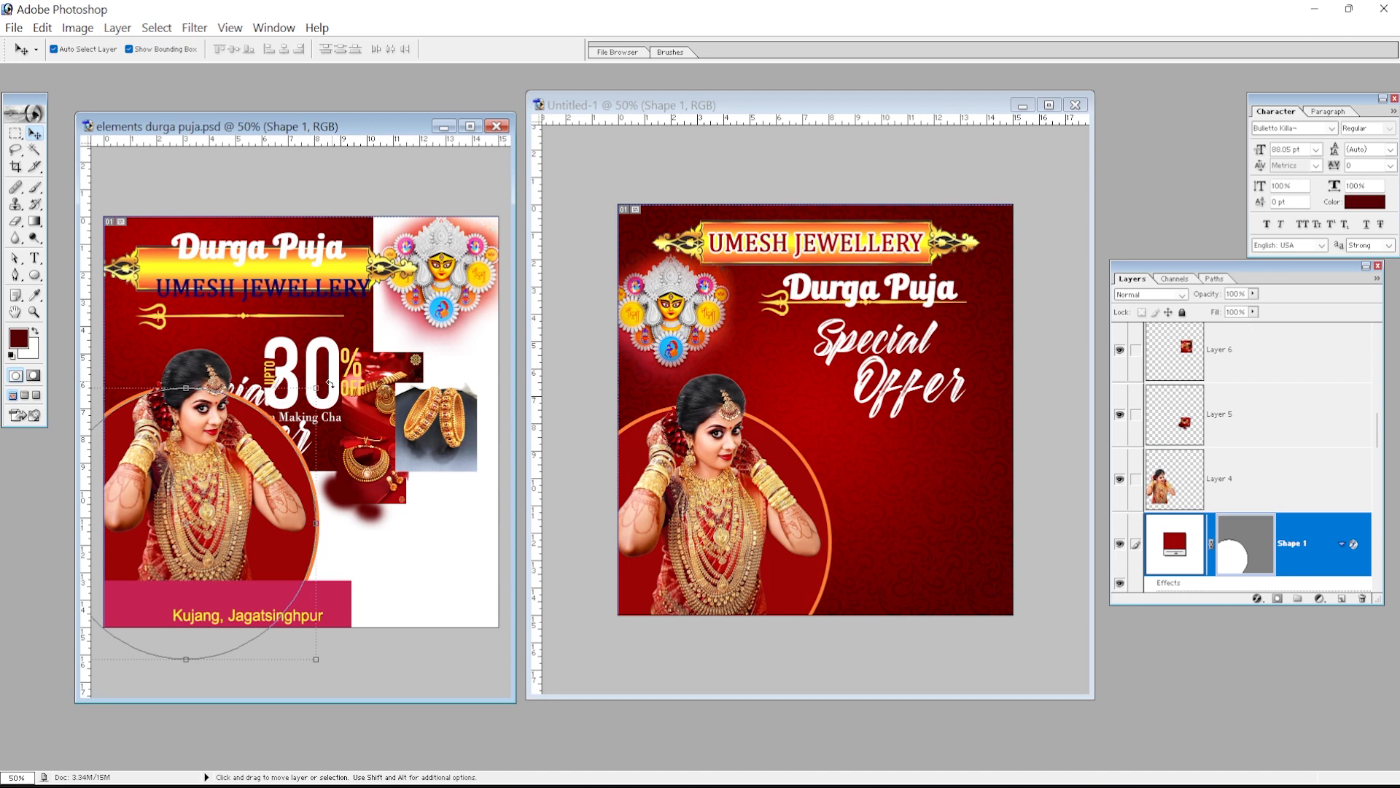
pyautogui.moveTo(346, 356); pyautogui.dragTo(658, 449)
pyautogui.moveTo(944, 488); pyautogui.dragTo(937, 507)
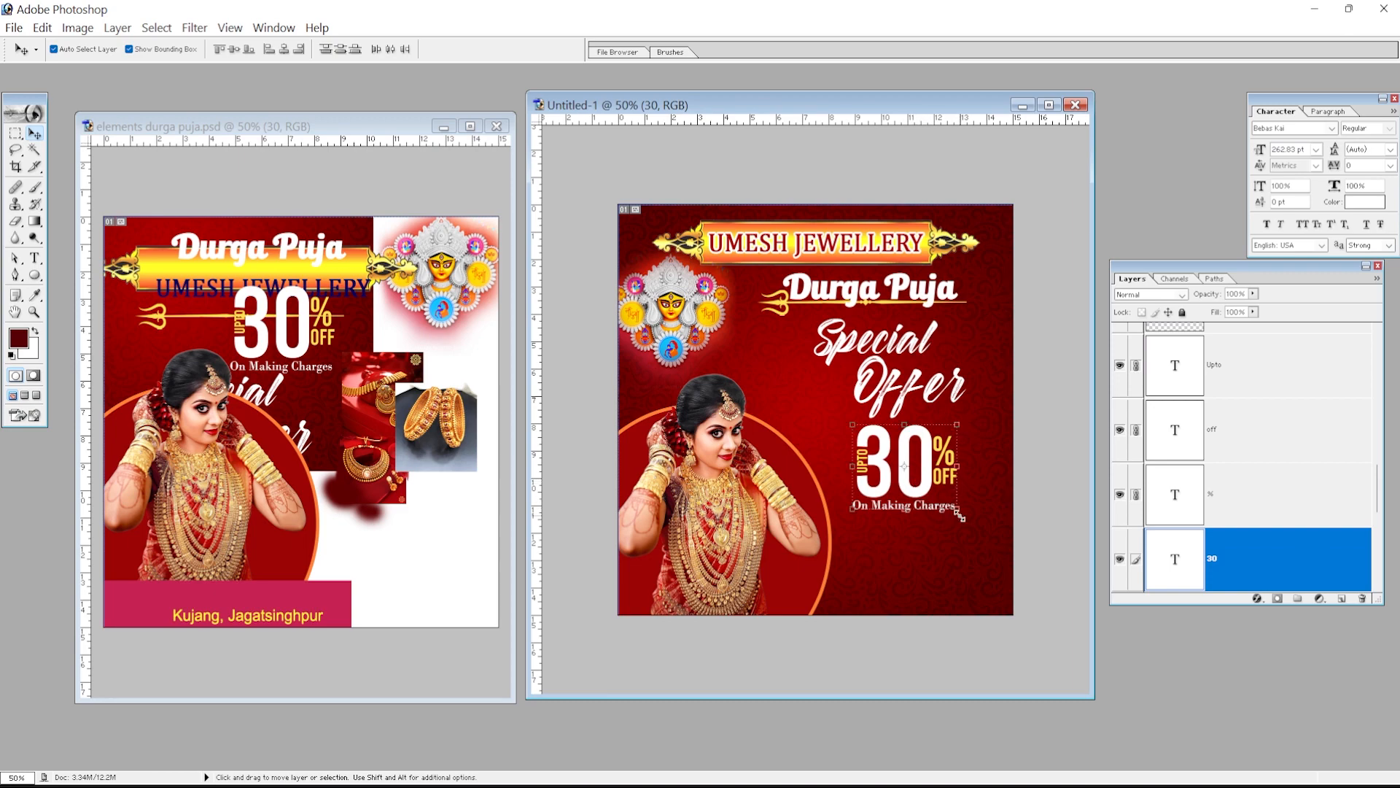
# - Maximize the poster's document window
pyautogui.scroll(4, 961, 516)
pyautogui.click(1060, 105)
pyautogui.scroll(2, 856, 599)
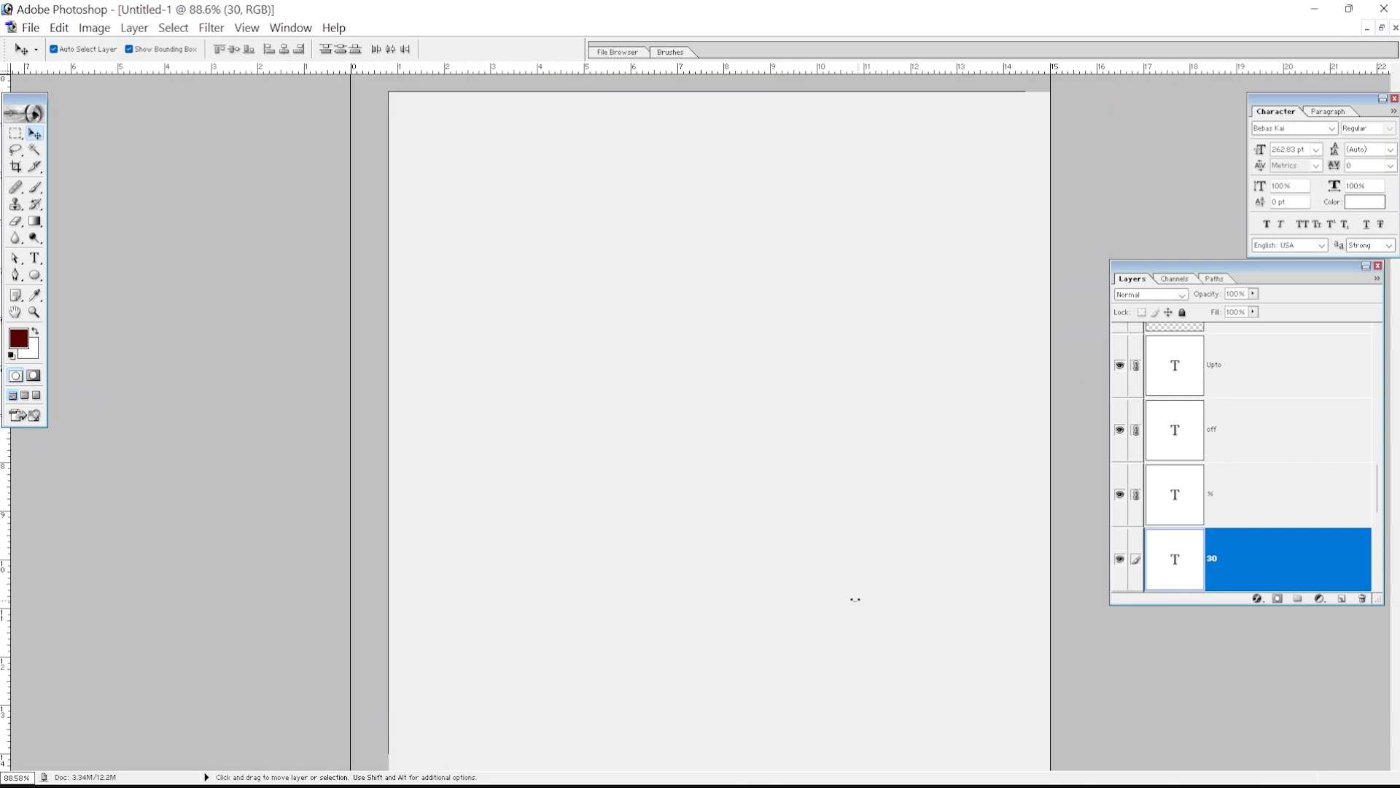
# - Add a new text layer reading "30" at the top of the bride's head
pyautogui.click(35, 259)
pyautogui.click(658, 356)
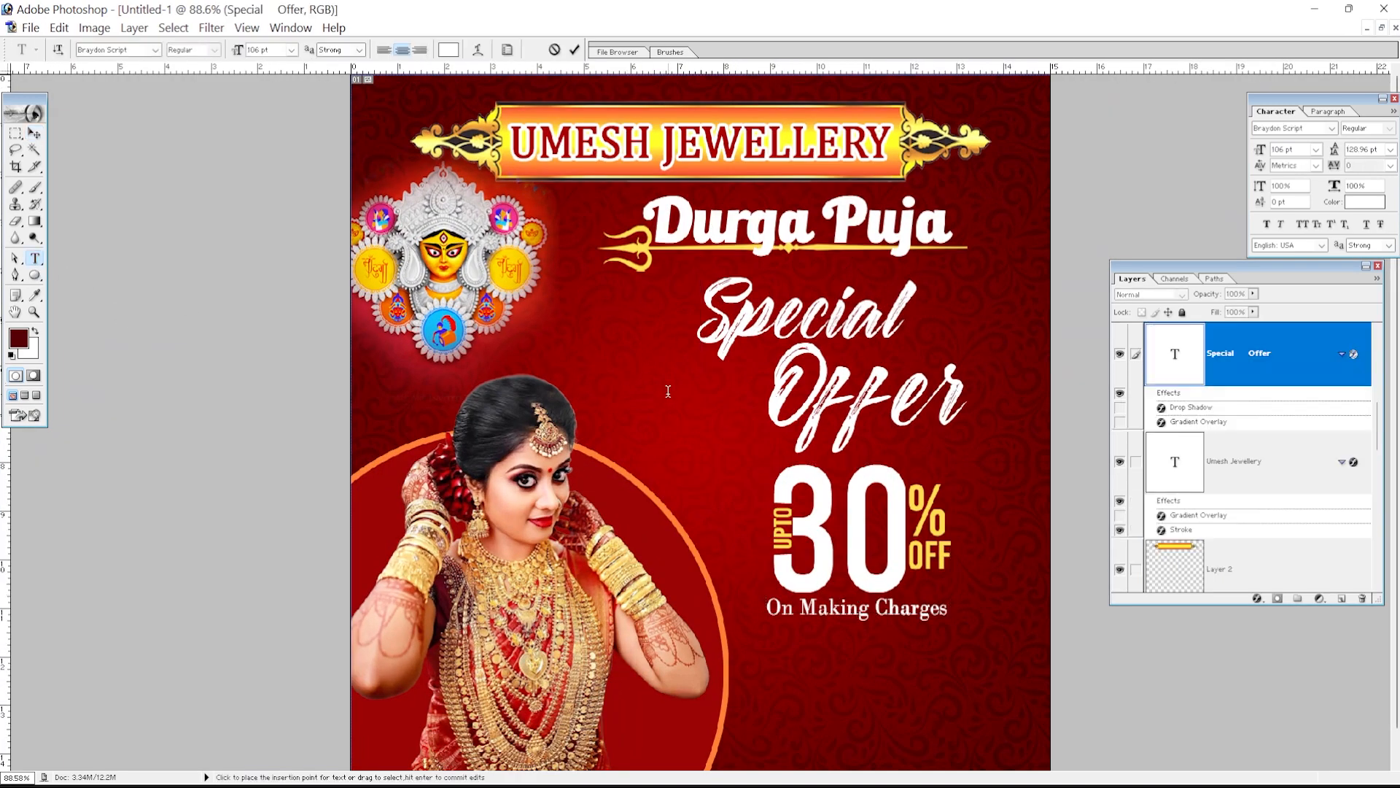
pyautogui.click(574, 50)
pyautogui.click(546, 407)
pyautogui.write('30')
# - Change the font of the new "30" text to Bodoni Bk BT
pyautogui.hotkey('ctrl', 'a')
pyautogui.click(136, 53)
pyautogui.press('Up')
pyautogui.press('Up')
pyautogui.press('Up')
pyautogui.press('Up')
pyautogui.press('Up')
pyautogui.press('Up')
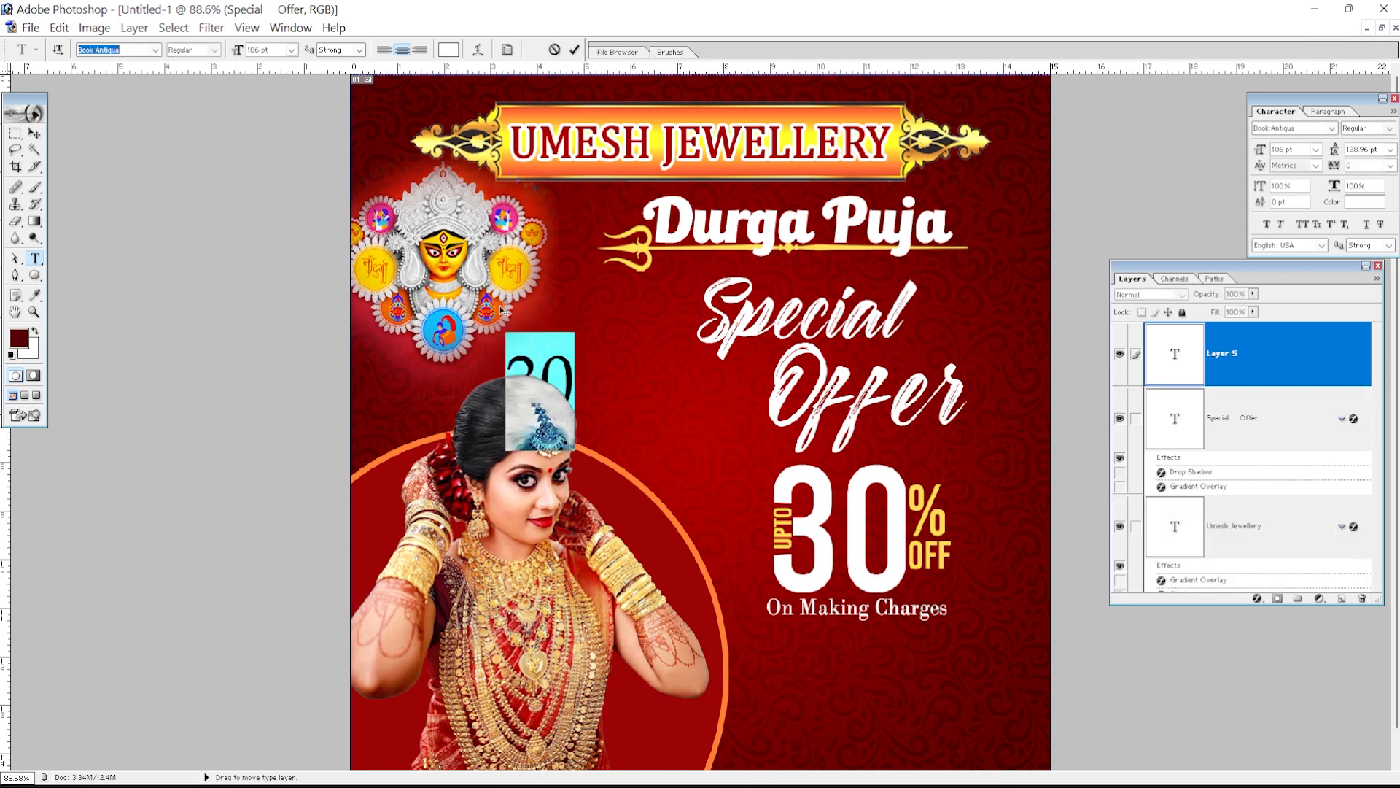
pyautogui.click(34, 133)
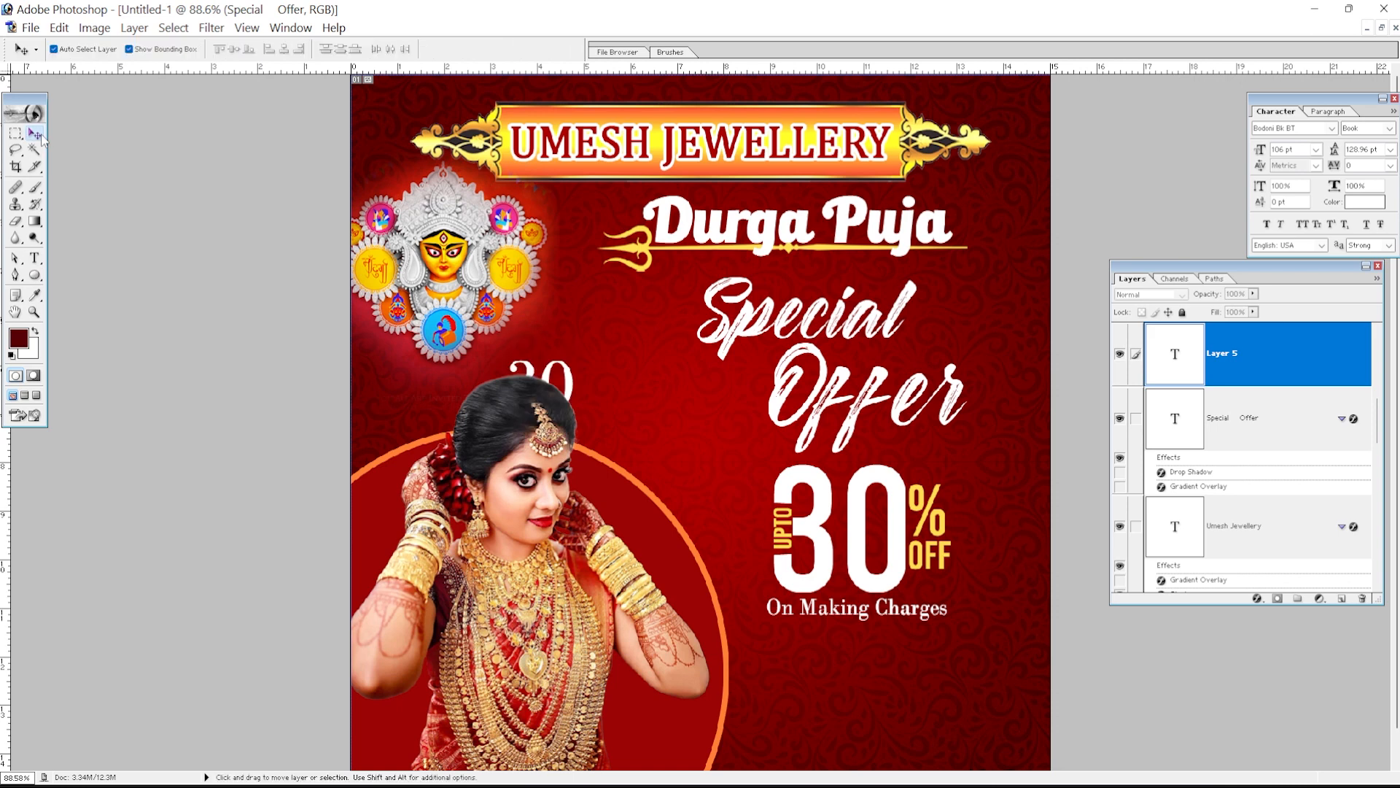
# - Enlarge the new "30" text to 218.59 pt, duplicate it diagonally below, and replace the copy's text with "%"
pyautogui.moveTo(546, 396); pyautogui.dragTo(688, 472)
pyautogui.press('Return')
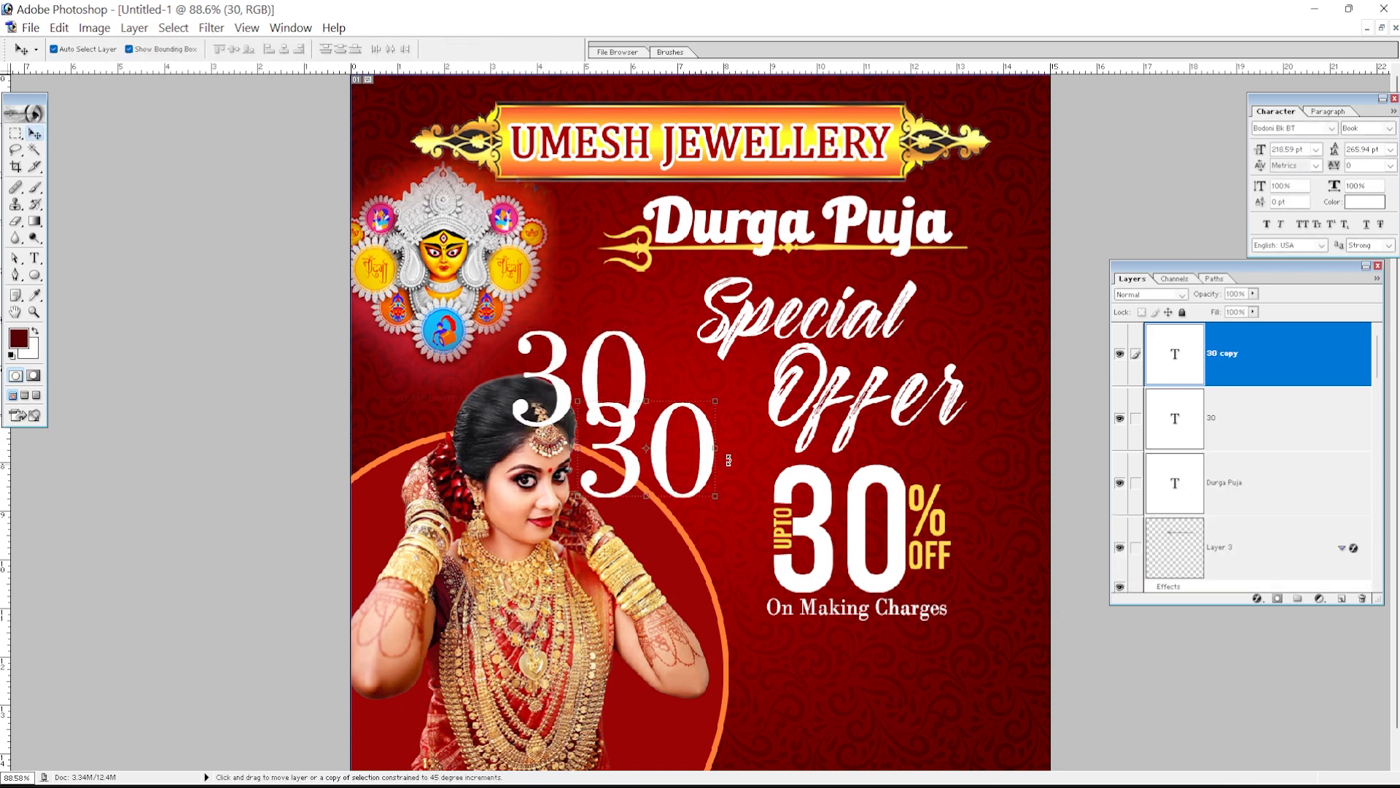
pyautogui.press('t')
pyautogui.click(611, 436)
pyautogui.hotkey('ctrl', 'a')
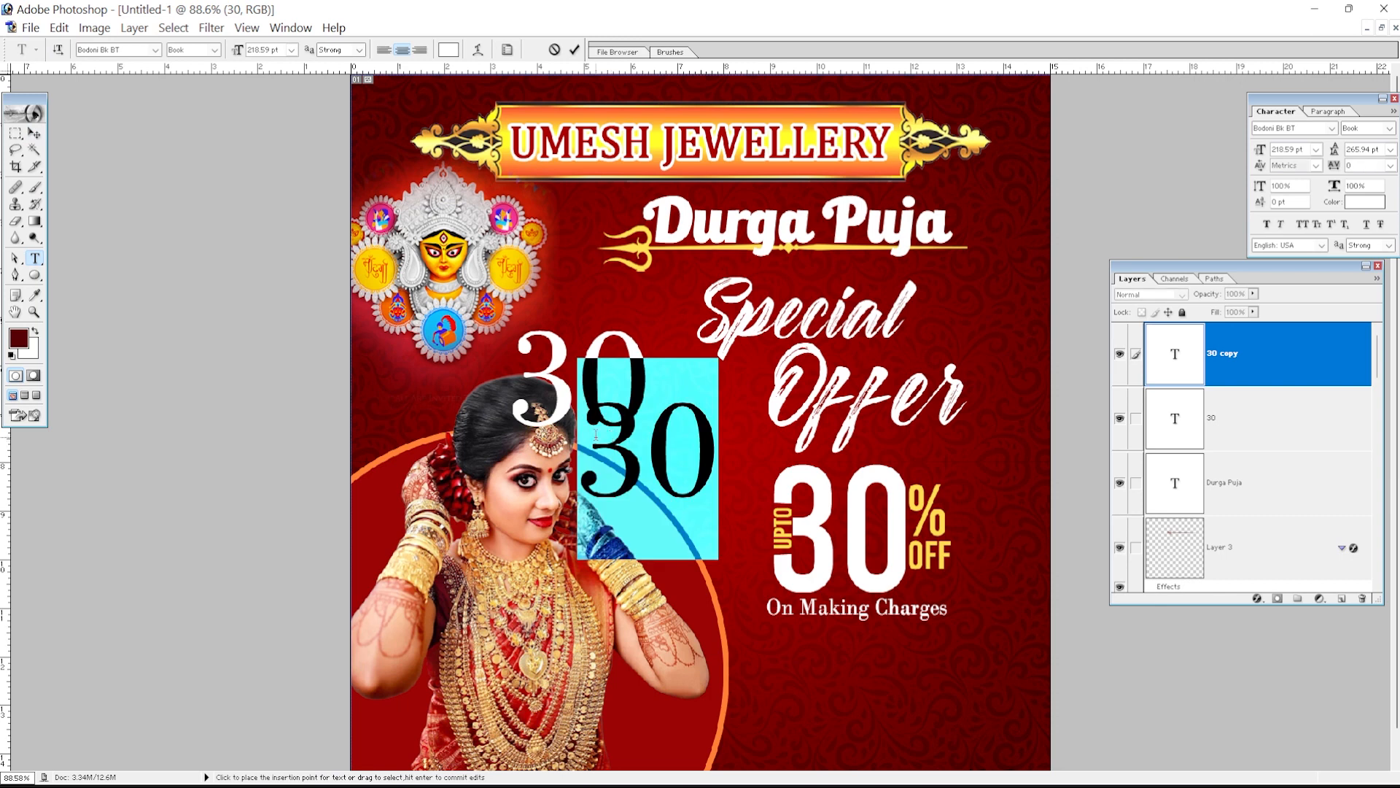
pyautogui.write('%')
pyautogui.hotkey('ctrl', 'Return')
pyautogui.press('v')
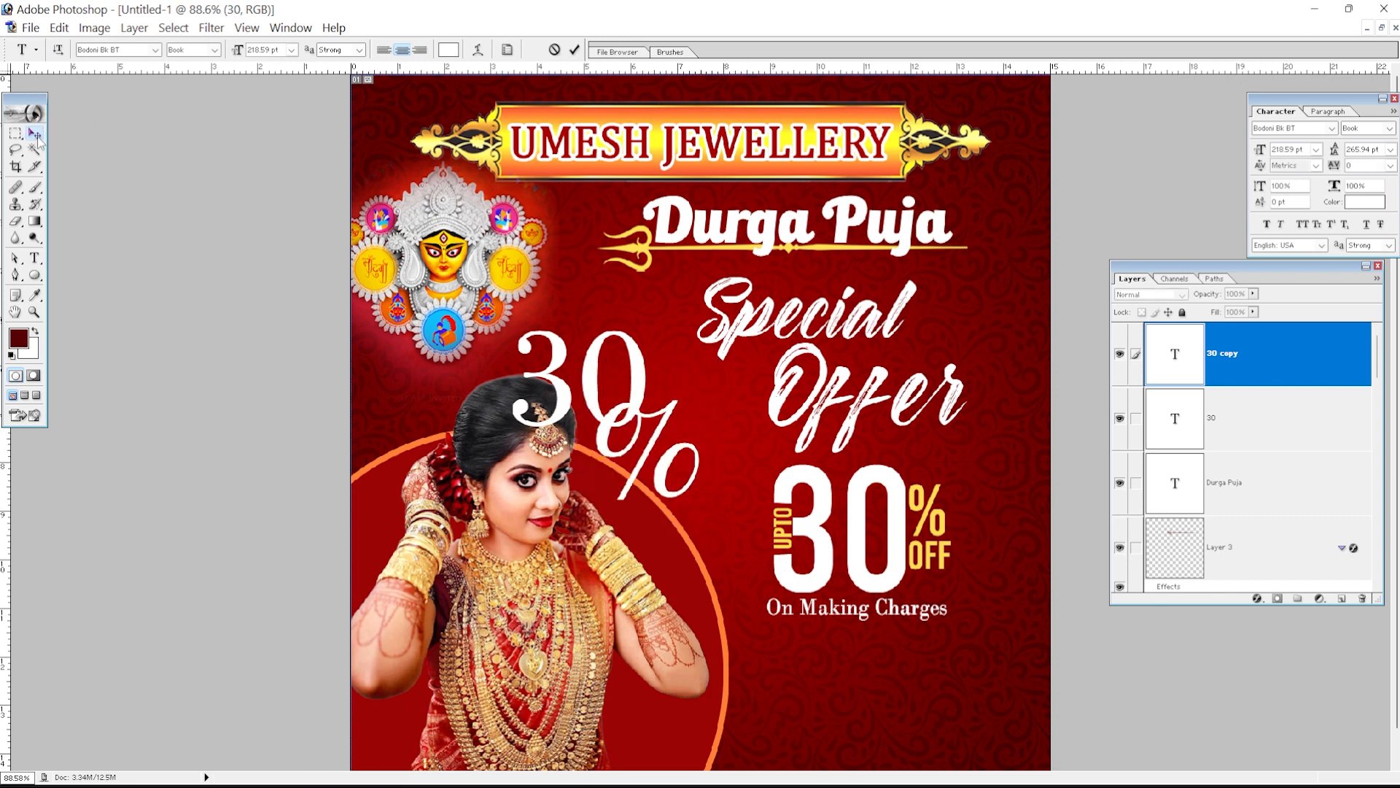
# - Shrink the "%" sign to 117.89 pt beside the top of the new "30", and duplicate it on the number's other side
pyautogui.moveTo(696, 501); pyautogui.dragTo(463, 390)
pyautogui.press('Return')
pyautogui.hotkey('ctrl', 't')
pyautogui.press('Return')
# - Replace the duplicated "%" with "upto" and format it in all caps
pyautogui.press('t')
pyautogui.click(461, 389)
pyautogui.hotkey('ctrl', 'a')
pyautogui.write('upto')
pyautogui.hotkey('ctrl', 'a')
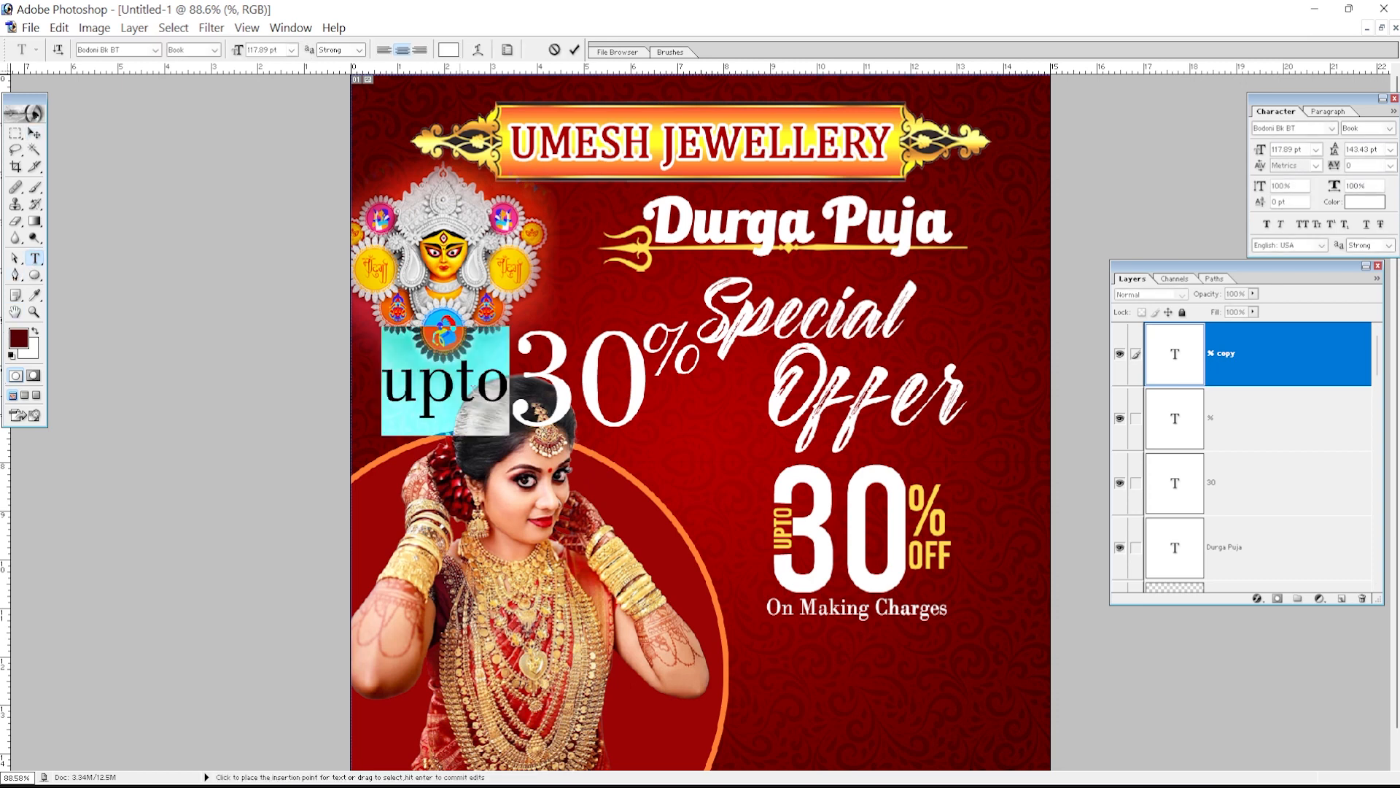
pyautogui.hotkey('ctrl', 'shift', 'k')
pyautogui.click(34, 134)
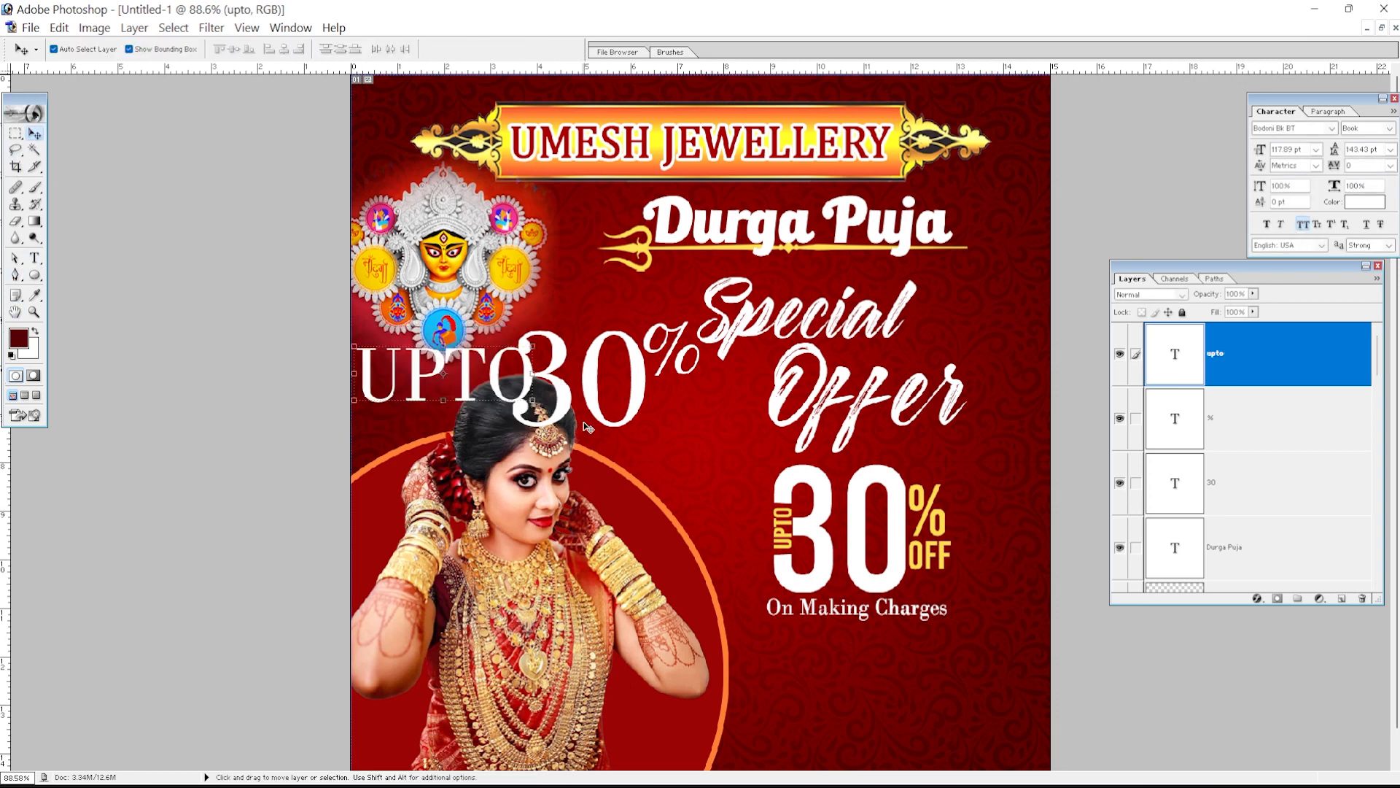
# - Scale the "UPTO" text down and rotate it 90° counterclockwise
pyautogui.moveTo(530, 400); pyautogui.dragTo(501, 392)
pyautogui.rightClick(483, 386)
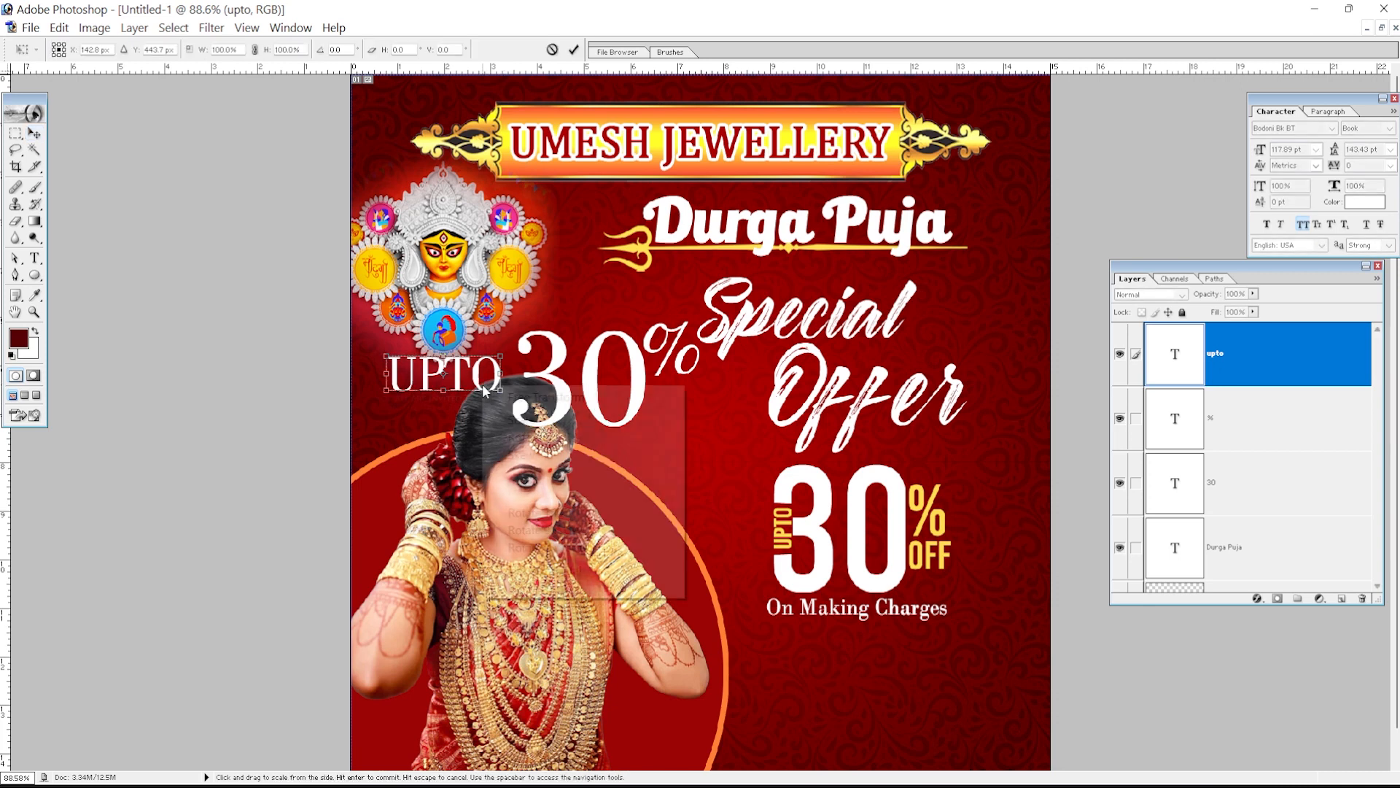
pyautogui.click(557, 549)
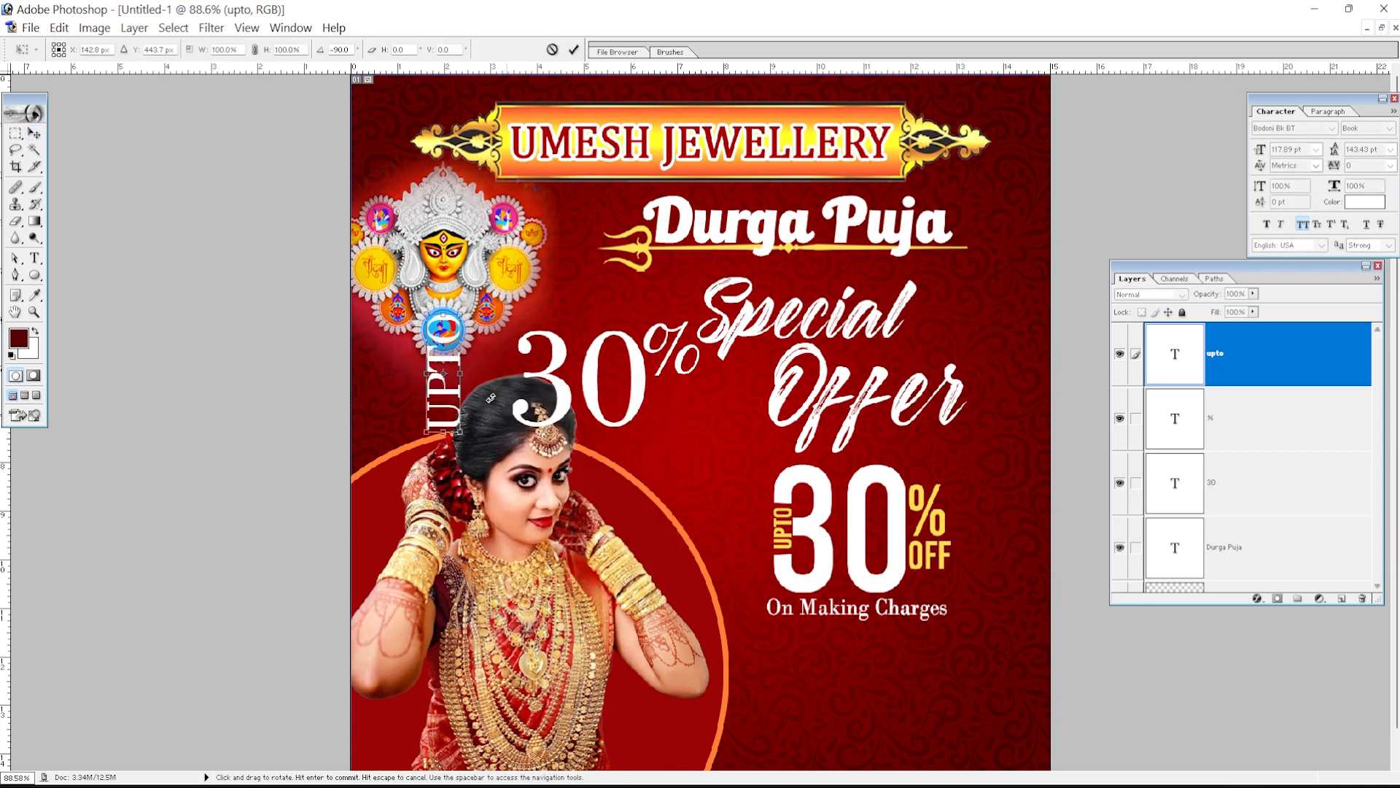
pyautogui.press('Return')
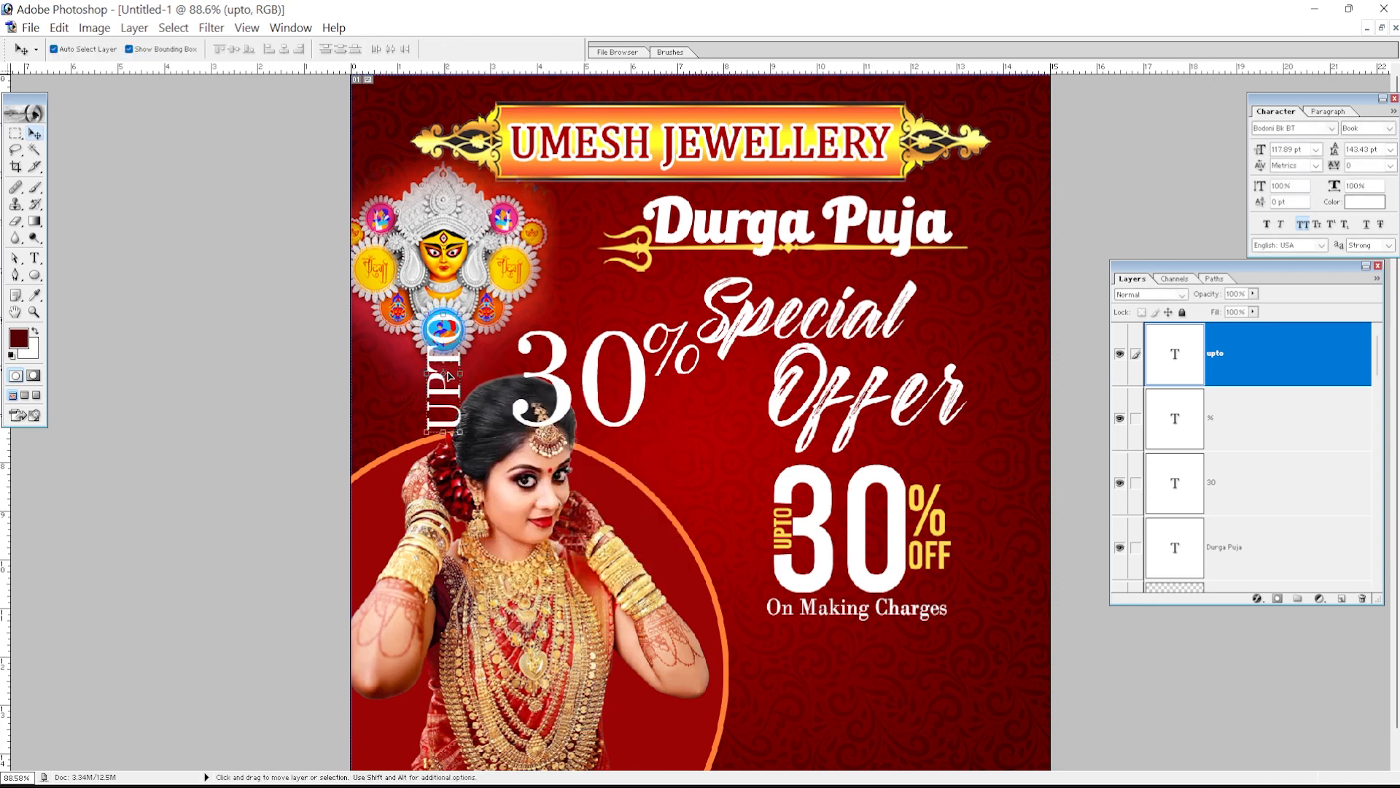
# - Undo all the edits for the new "30", "%" and "UPTO" text, back to before the first text layer was added
pyautogui.hotkey('ctrl', 'alt', 'z')
pyautogui.hotkey('ctrl', 'alt', 'z')
pyautogui.hotkey('ctrl', 'alt', 'z')
pyautogui.hotkey('ctrl', 'alt', 'z')
pyautogui.hotkey('ctrl', 'alt', 'z')
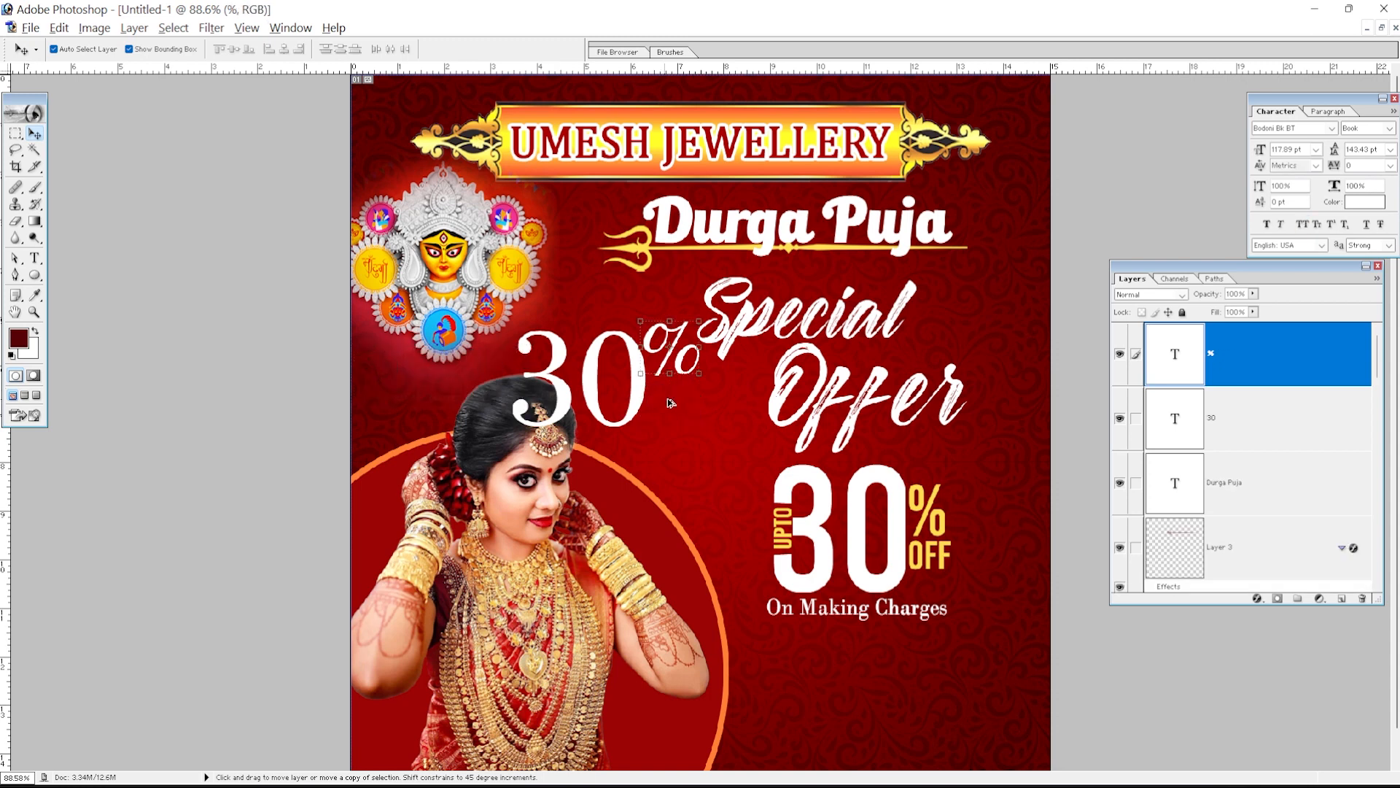
pyautogui.hotkey('ctrl', 'alt', 'z')
pyautogui.hotkey('ctrl', 'alt', 'z')
pyautogui.hotkey('ctrl', 'alt', 'z')
pyautogui.hotkey('ctrl', 'alt', 'z')
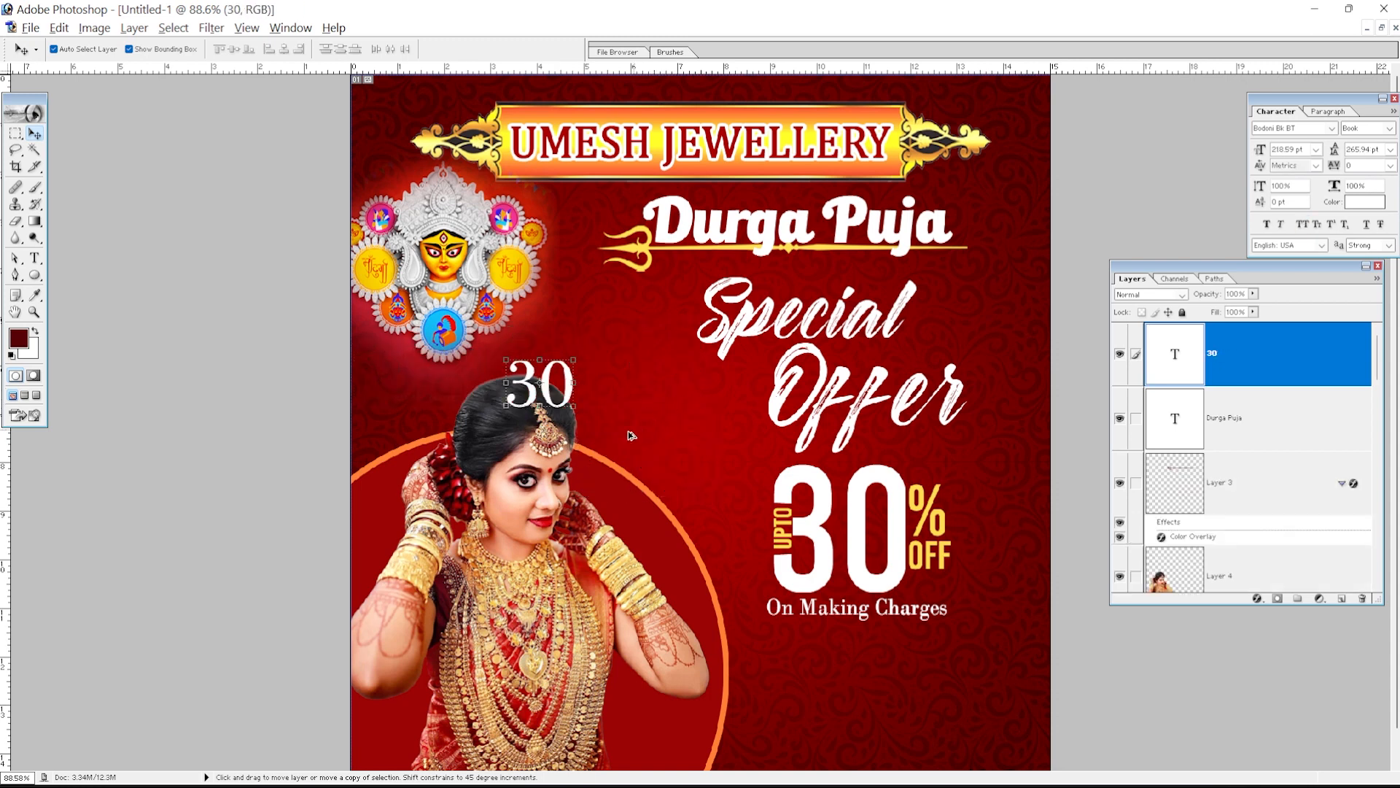
pyautogui.hotkey('ctrl', 'shift', 'z')
pyautogui.hotkey('ctrl', 'shift', 'z')
pyautogui.hotkey('ctrl', 'shift', 'z')
pyautogui.hotkey('ctrl', 'shift', 'z')
pyautogui.hotkey('ctrl', 'shift', 'z')
pyautogui.hotkey('ctrl', 'shift', 'z')
pyautogui.hotkey('ctrl', 'shift', 'z')
pyautogui.hotkey('ctrl', 'shift', 'z')
pyautogui.hotkey('ctrl', 'shift', 'z')
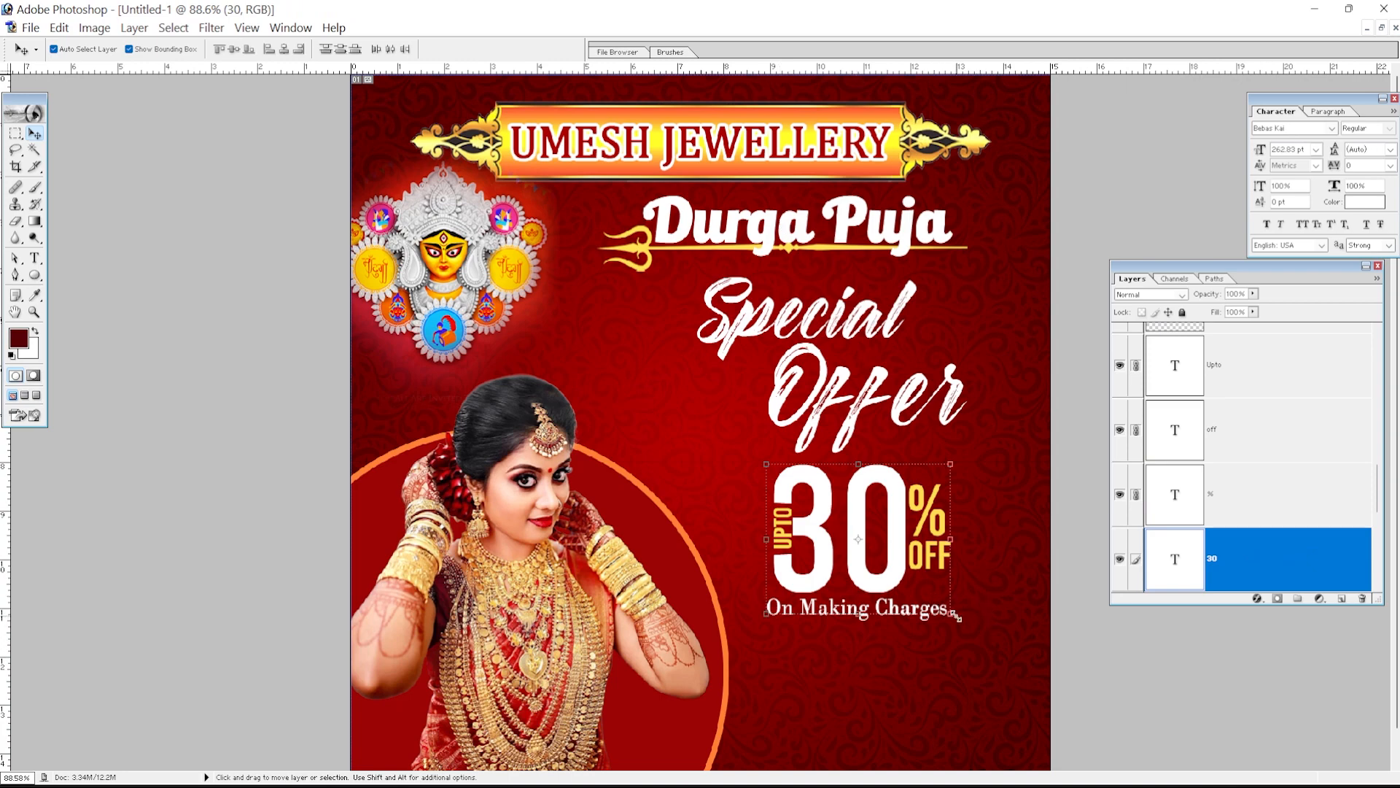
# - Try to enlarge the linked "UPTO 30% OFF On Making Charges" text group
pyautogui.hotkey('ctrl', '-')
pyautogui.moveTo(895, 556); pyautogui.dragTo(923, 576)
pyautogui.press('Return')
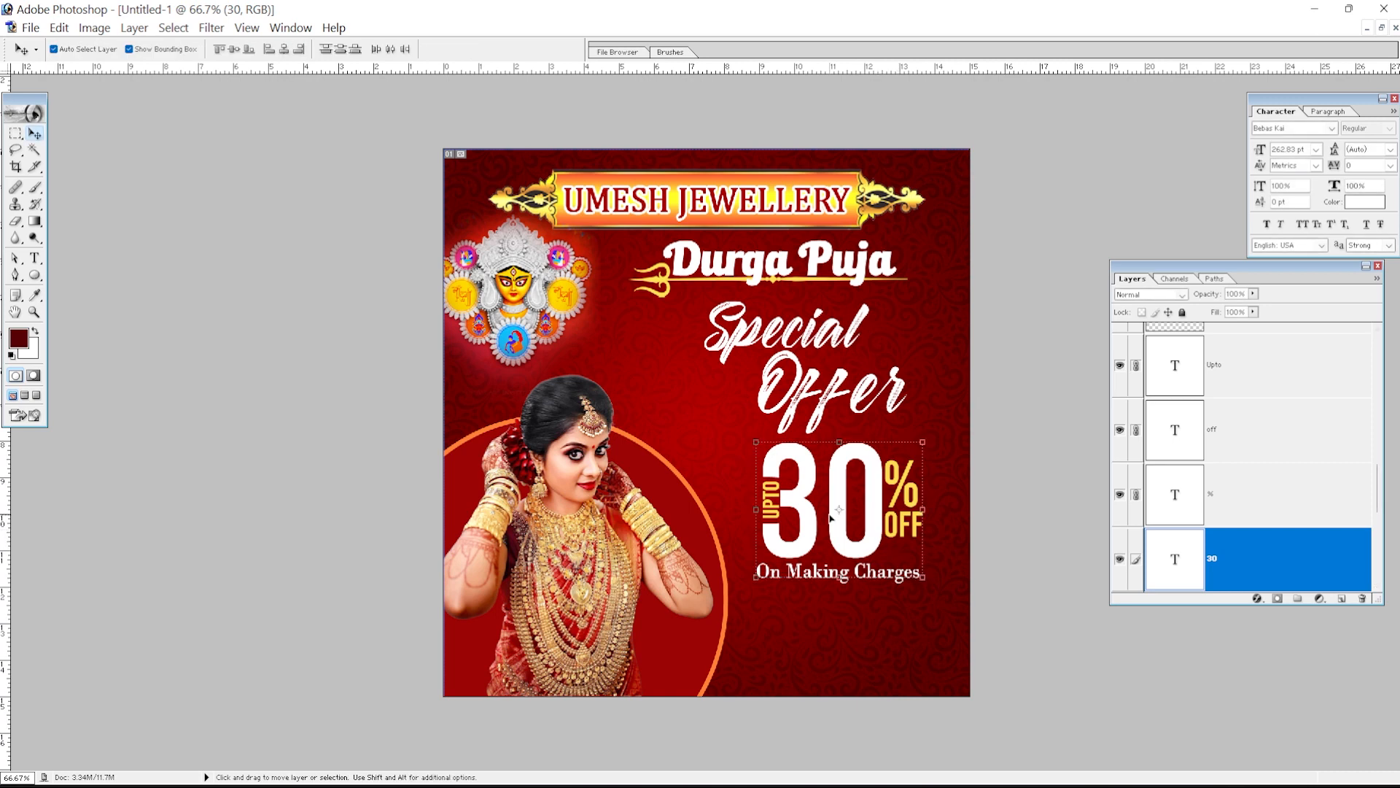
pyautogui.hotkey('ctrl', 'z')
# - Shift the Special Offer text slightly left, above the 30% off text
pyautogui.click(826, 340)
pyautogui.moveTo(824, 335); pyautogui.dragTo(816, 333)
pyautogui.click(577, 437)
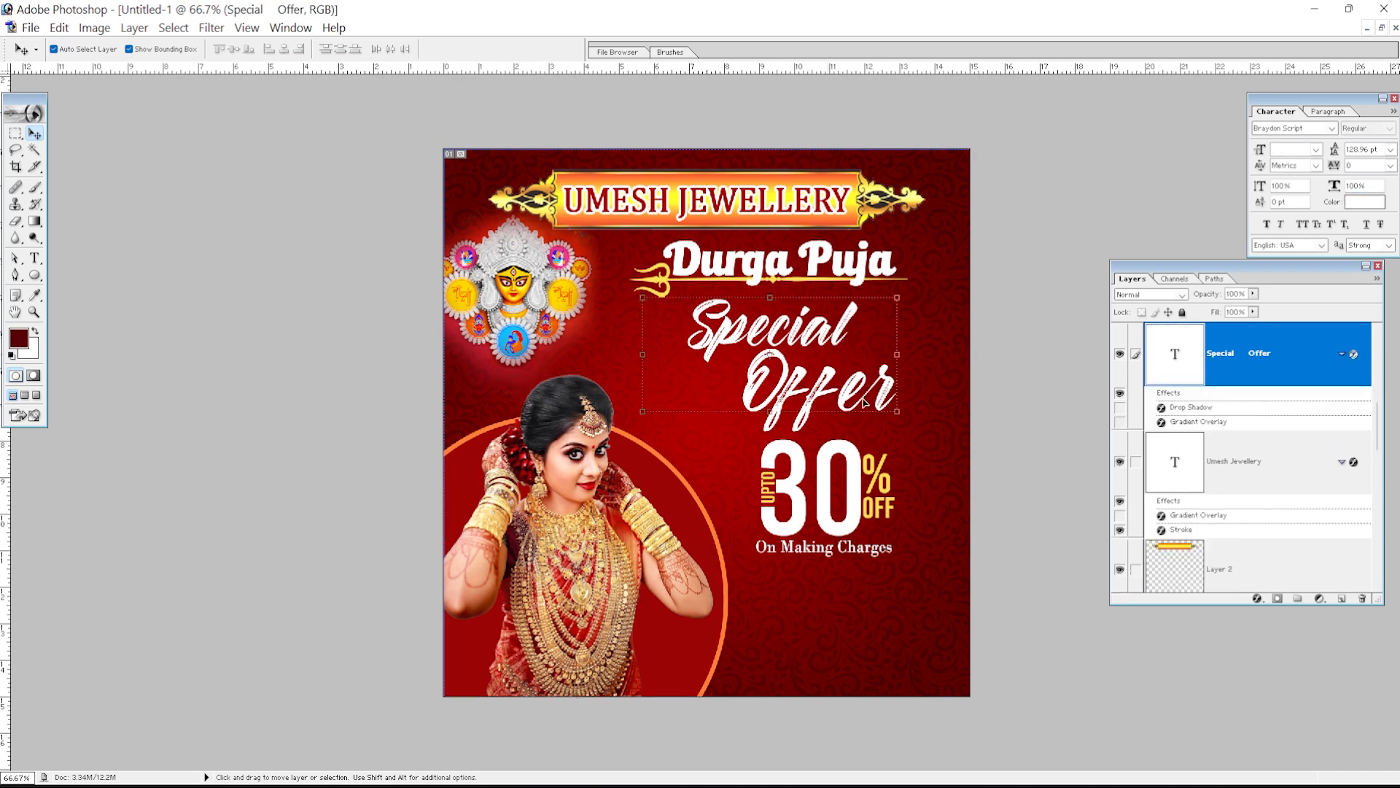
# - Turn on the Gradient Overlay for the Special Offer text, open its gradient for editing and browse the presets
pyautogui.click(1256, 598)
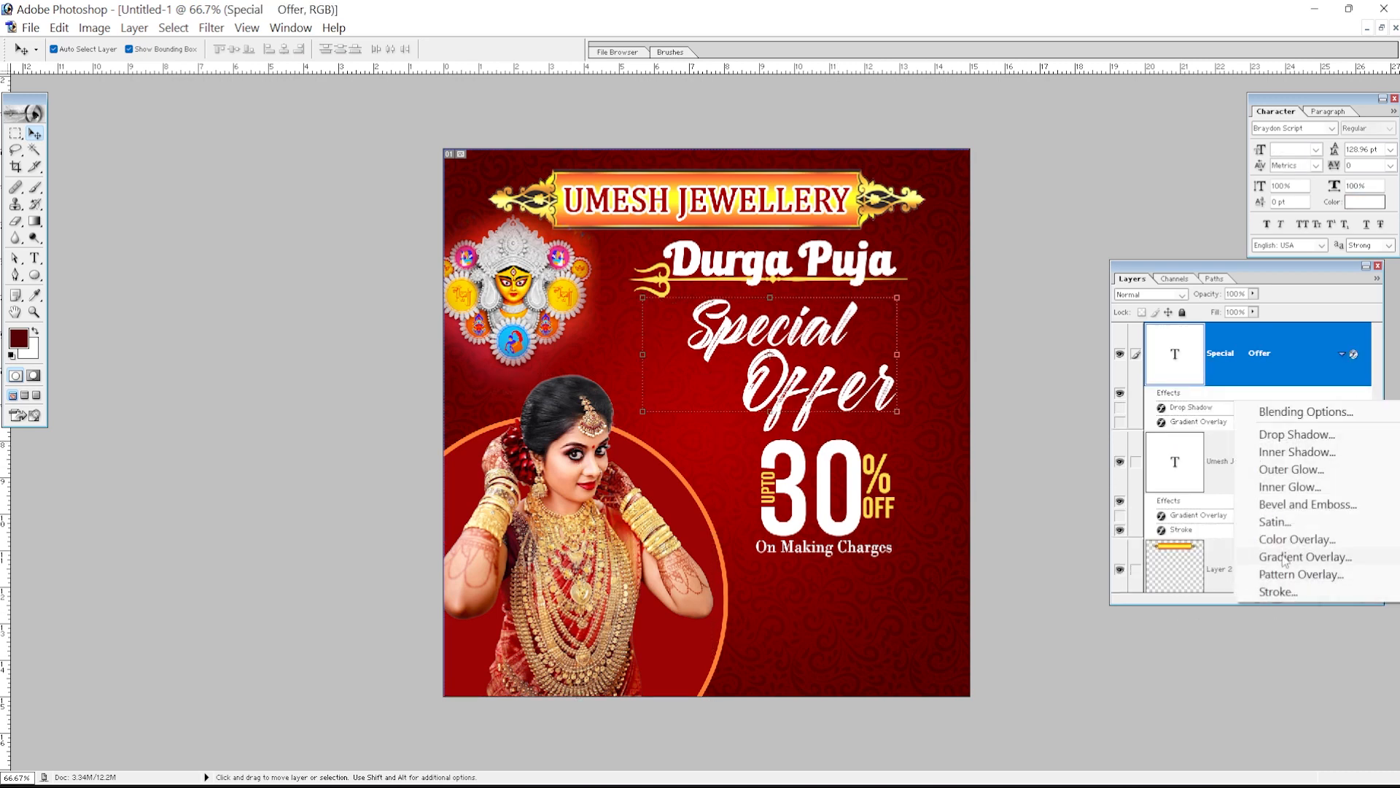
pyautogui.click(1284, 558)
pyautogui.click(390, 256)
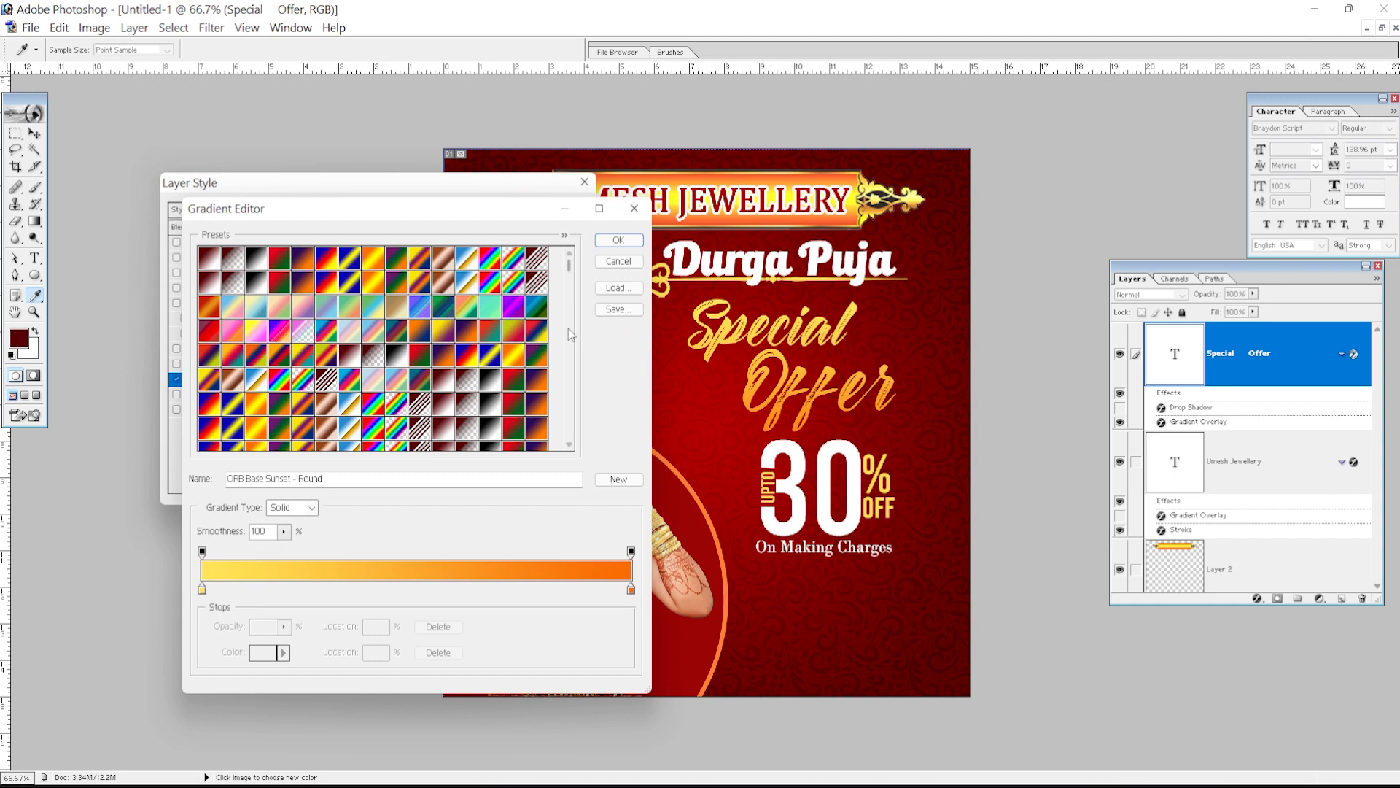
pyautogui.moveTo(570, 264); pyautogui.dragTo(581, 459)
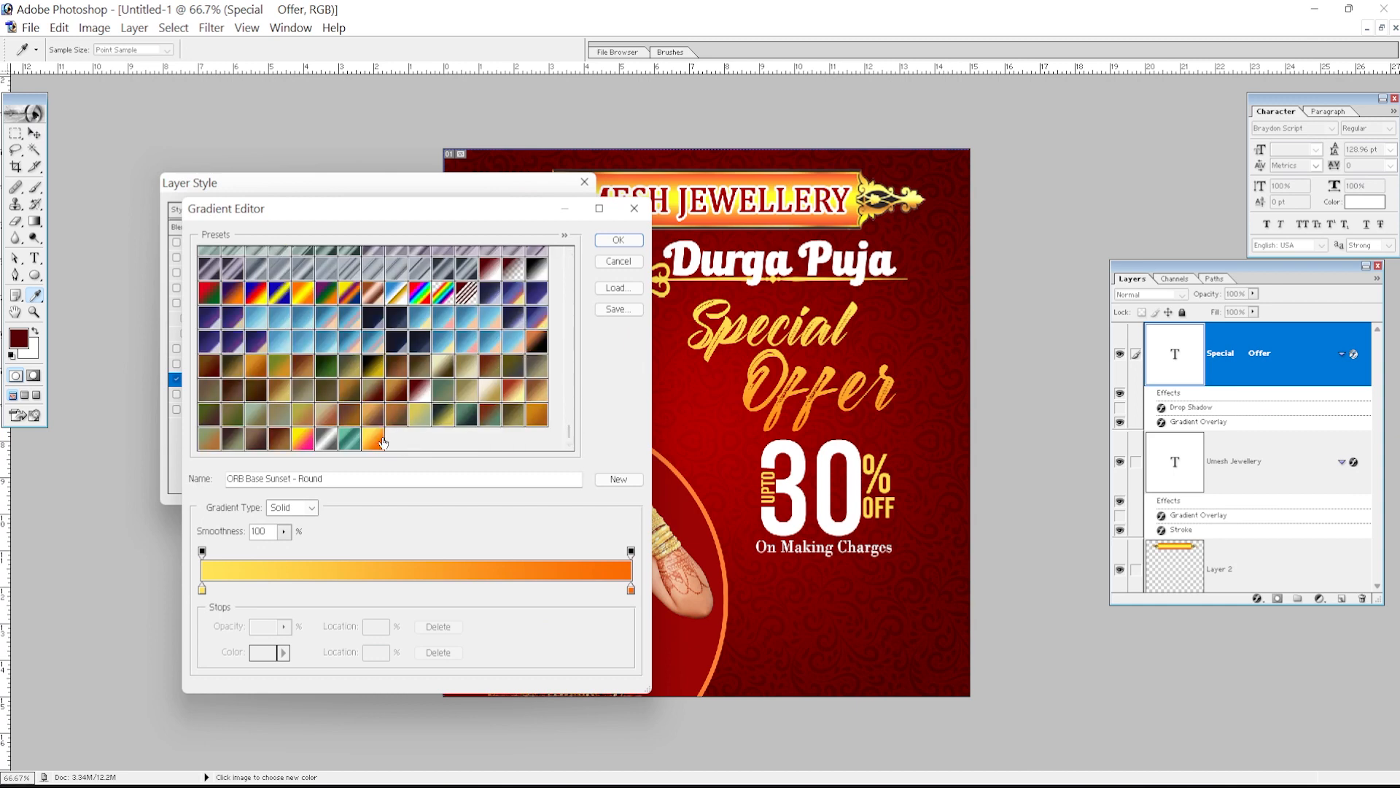
# - Try white and red for the yellow start stop of the overlay gradient
pyautogui.click(202, 590)
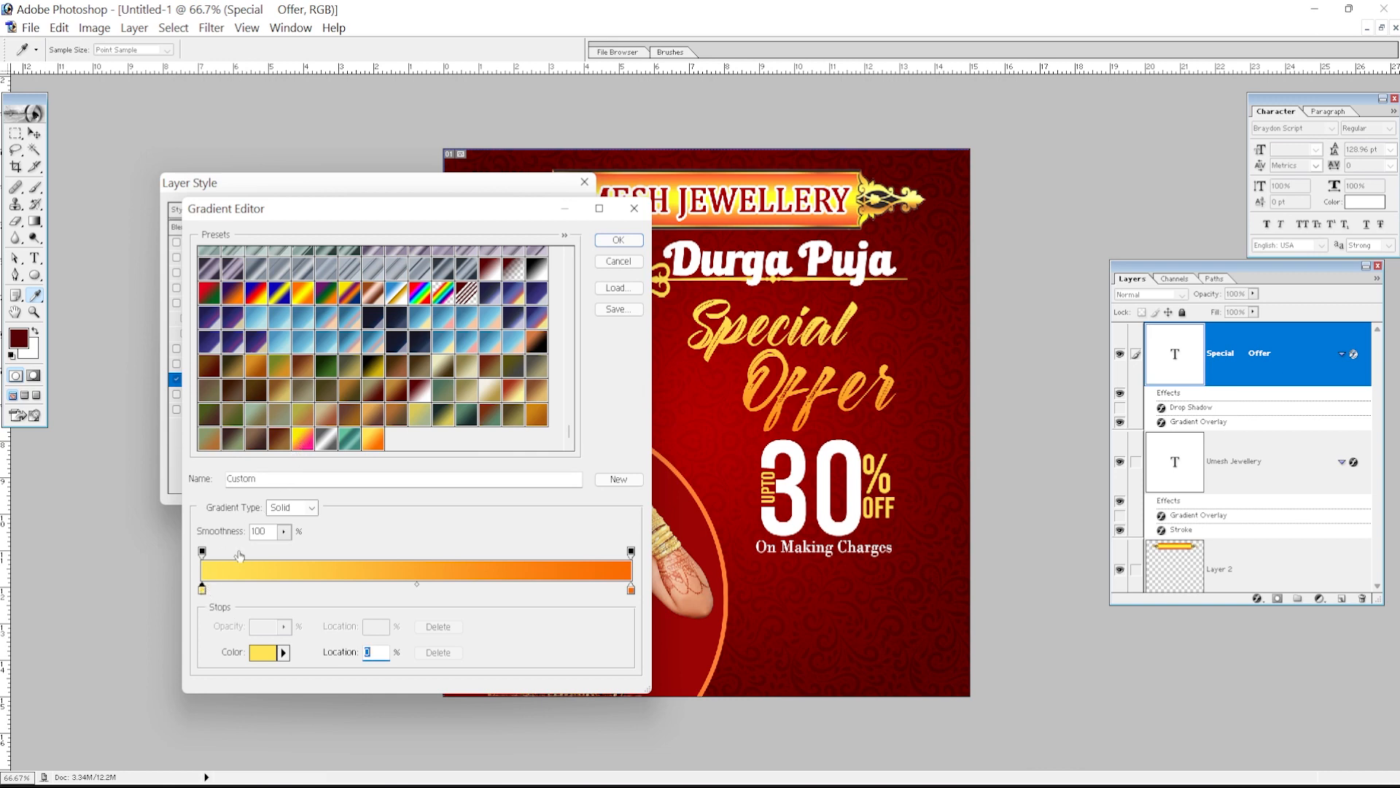
pyautogui.click(261, 653)
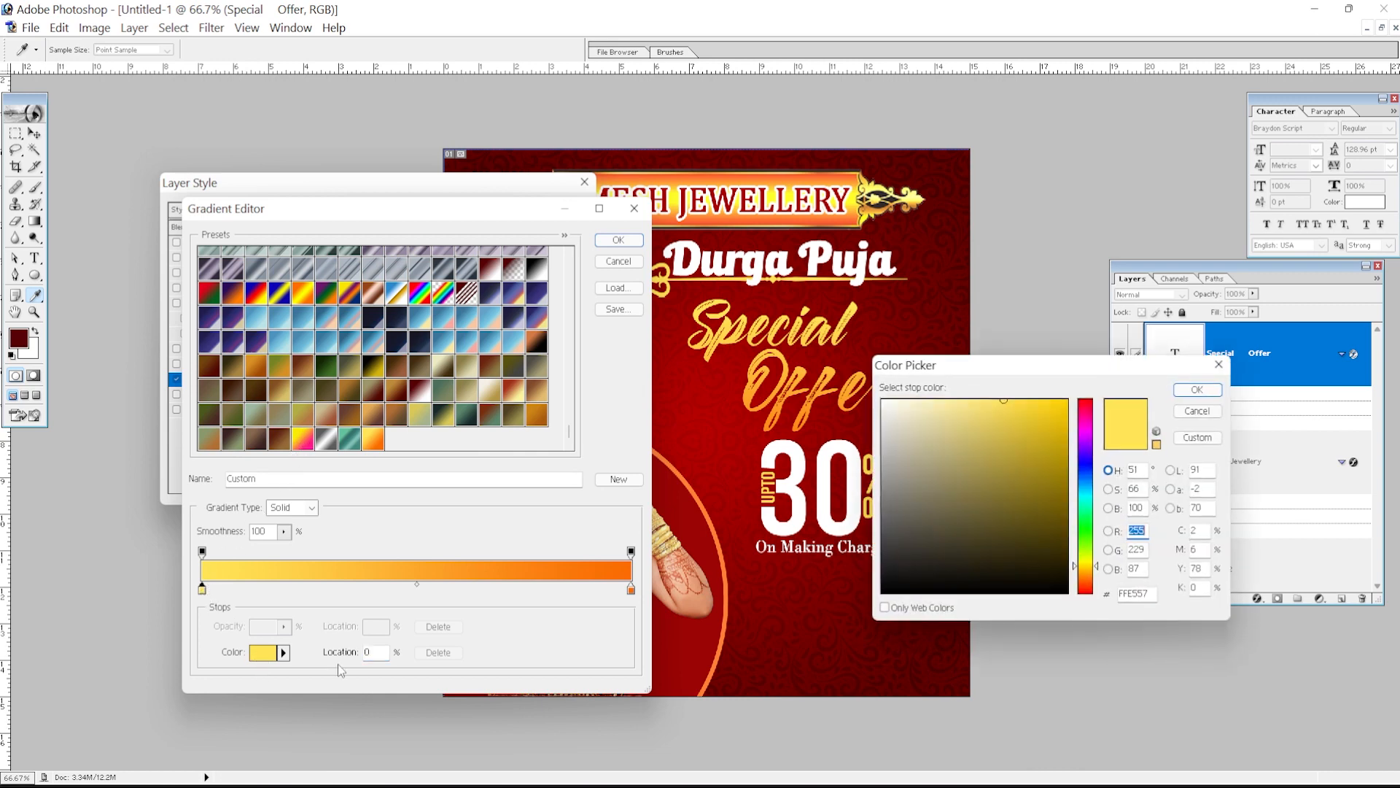
pyautogui.moveTo(1014, 420); pyautogui.dragTo(882, 401)
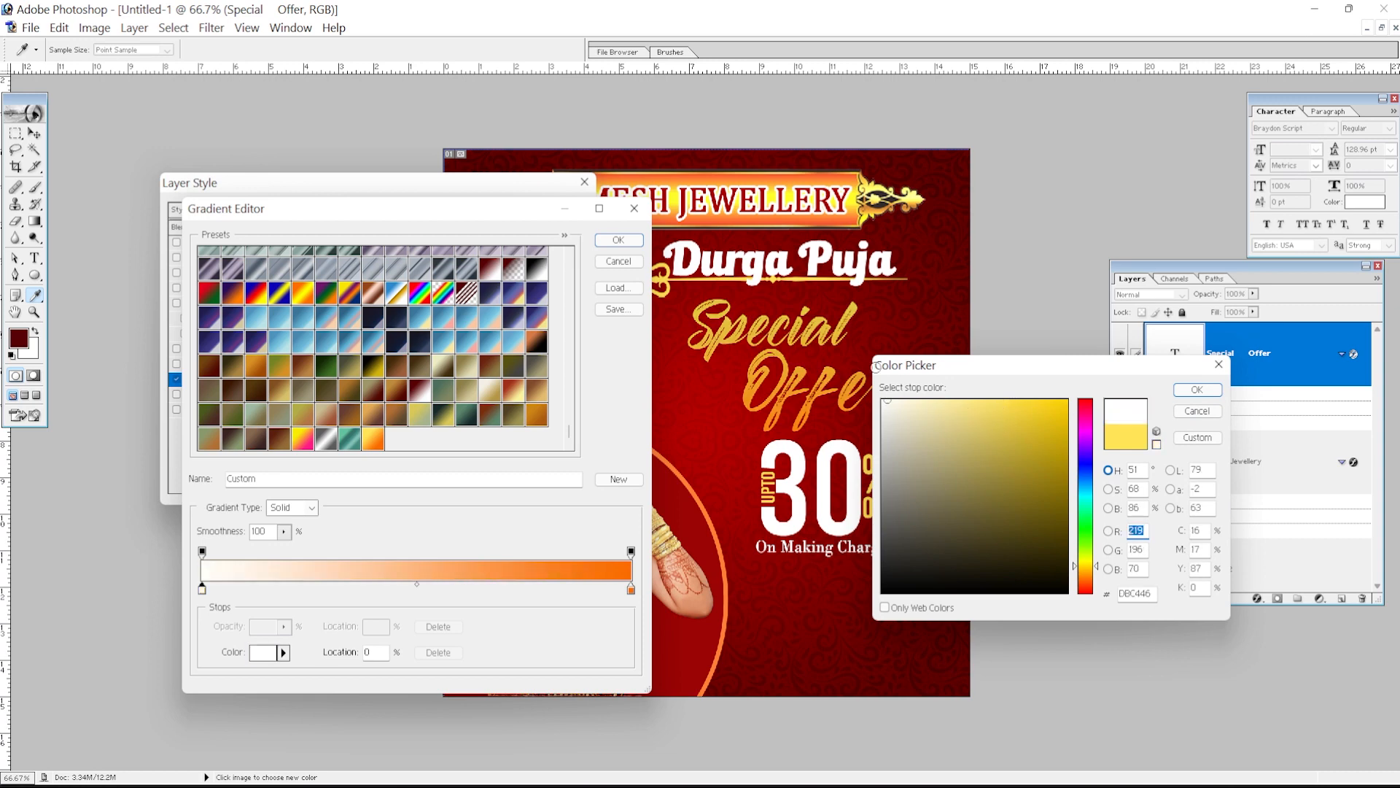
pyautogui.click(1065, 403)
pyautogui.click(1085, 401)
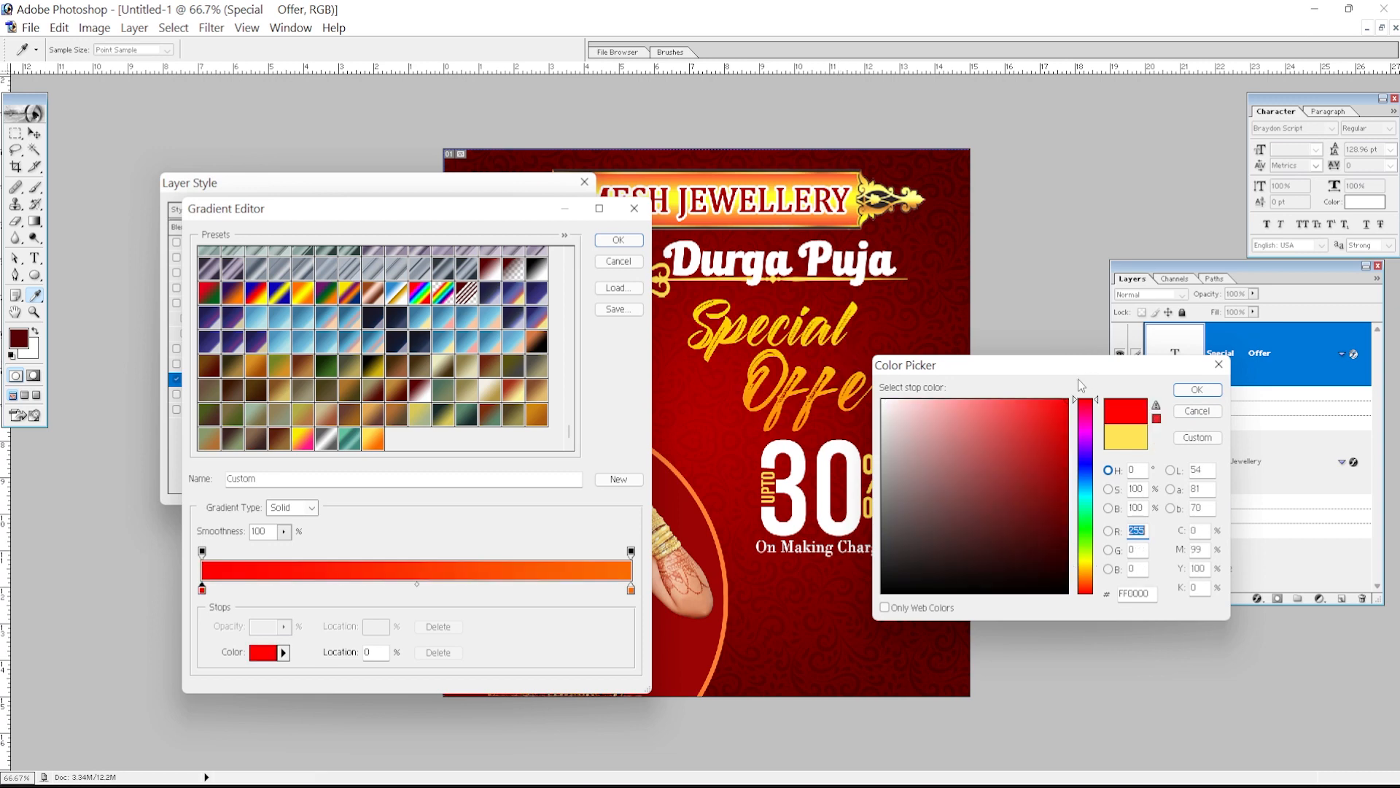
pyautogui.click(1060, 423)
pyautogui.click(1219, 364)
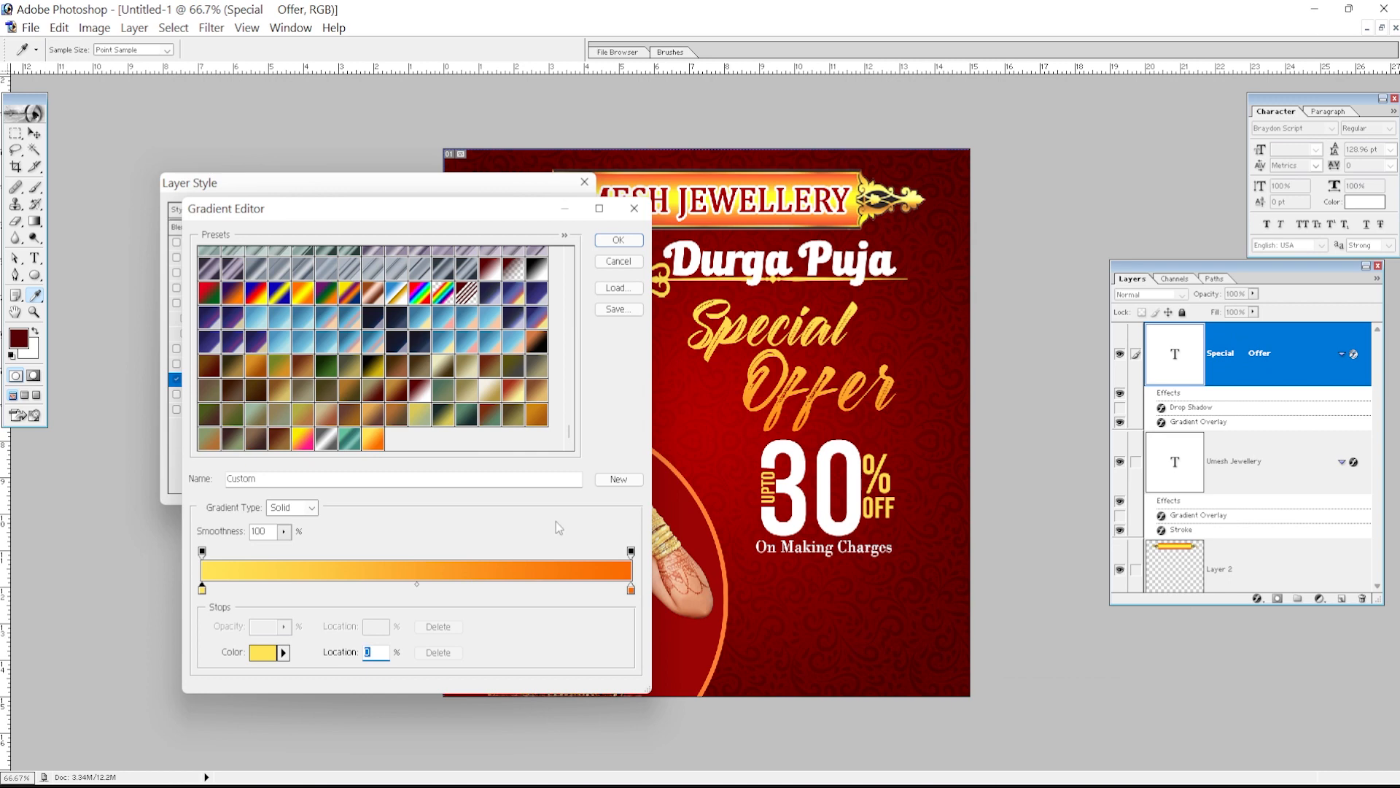
# - Discard the gradient edits and apply the yellow-to-orange overlay to the Special Offer text
pyautogui.click(631, 589)
pyautogui.click(634, 209)
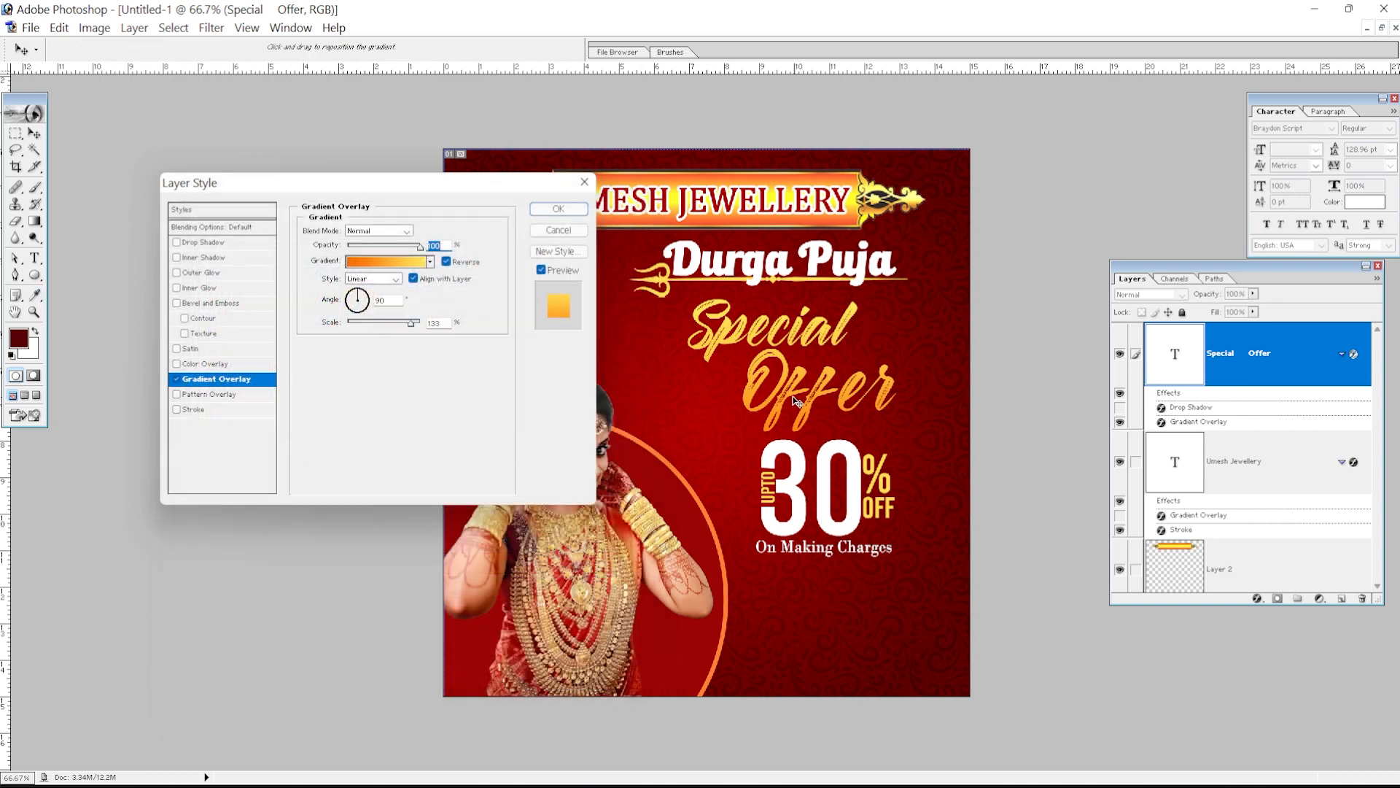
pyautogui.click(558, 209)
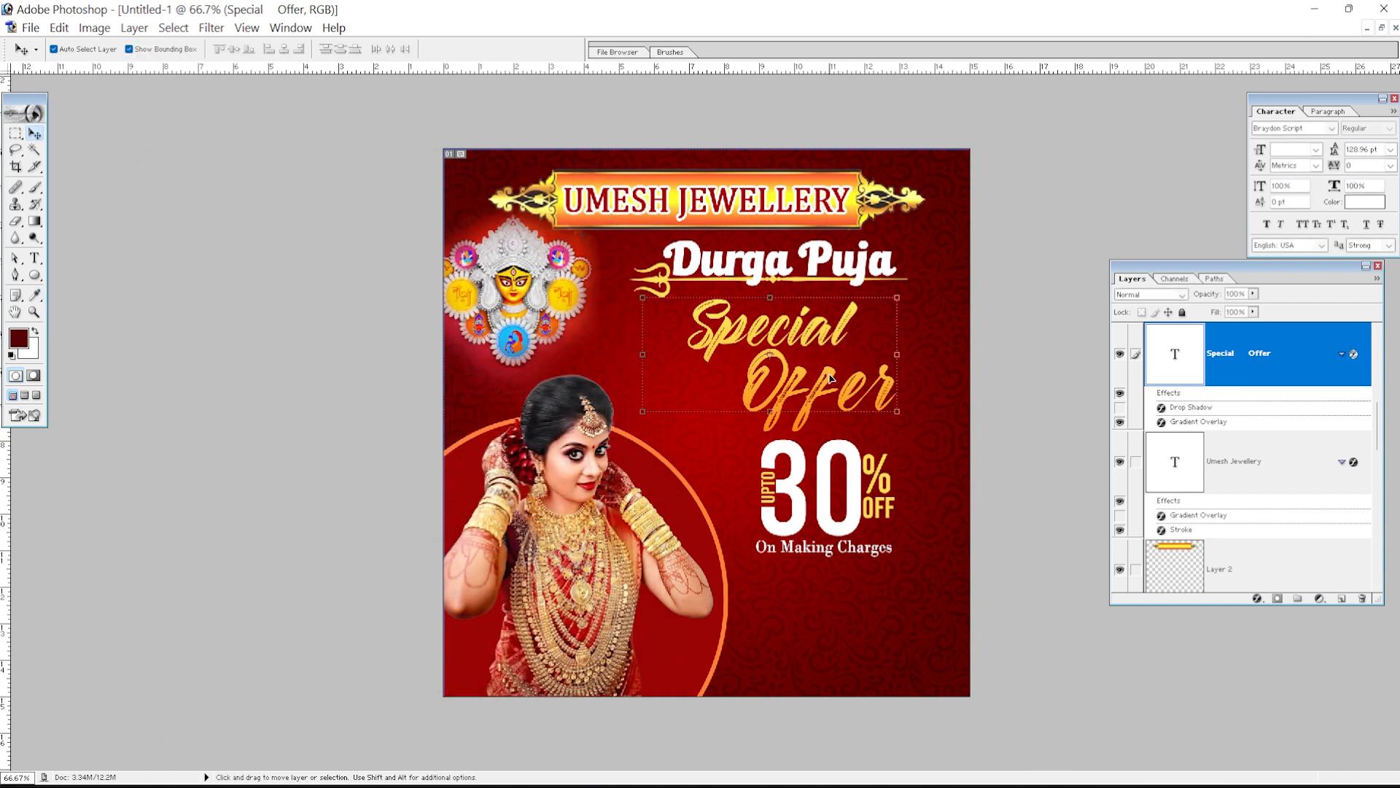
# - Add a drop shadow to the Special Offer text with 75% opacity, 9 px distance, 5 px size and light from above
pyautogui.click(1260, 598)
pyautogui.click(1284, 594)
pyautogui.click(175, 409)
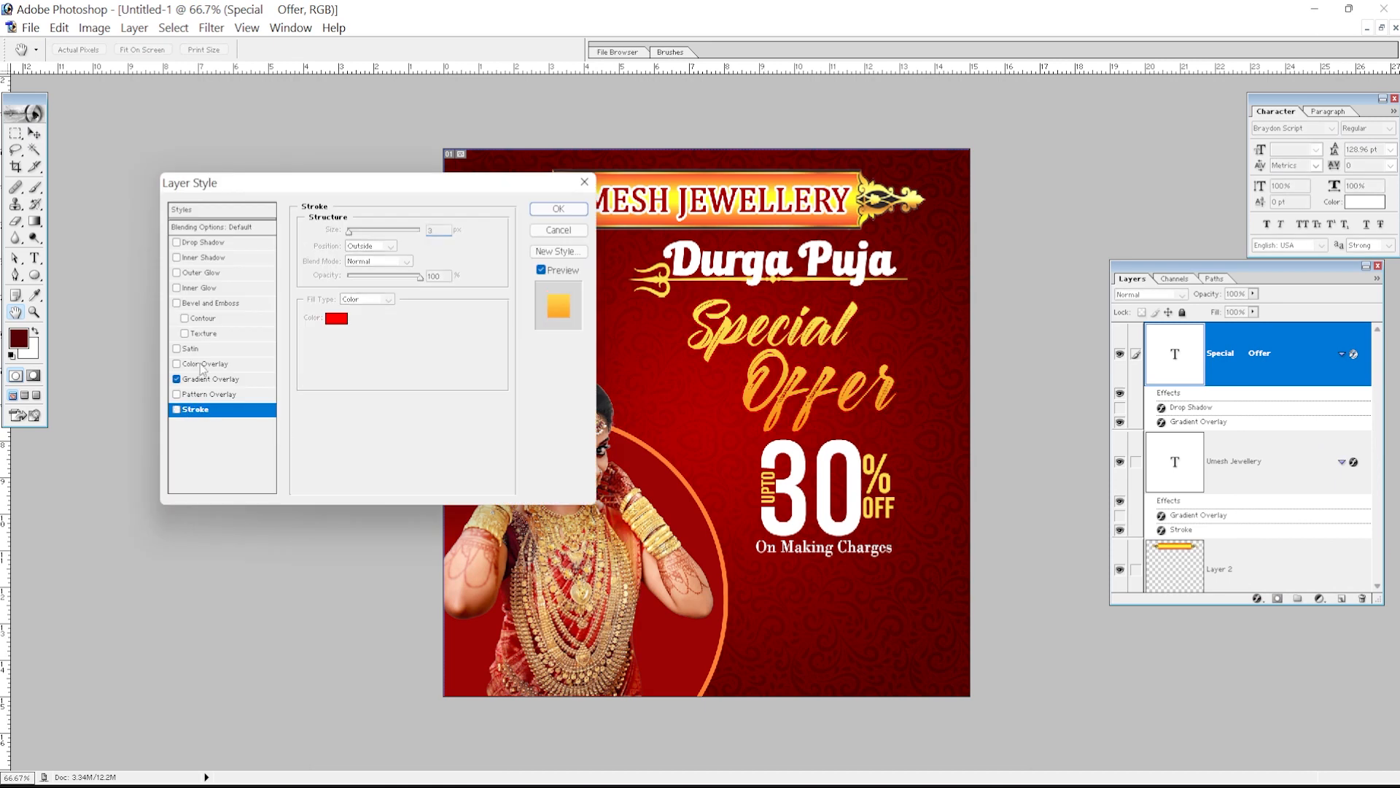
pyautogui.click(208, 243)
pyautogui.moveTo(788, 393); pyautogui.dragTo(775, 383)
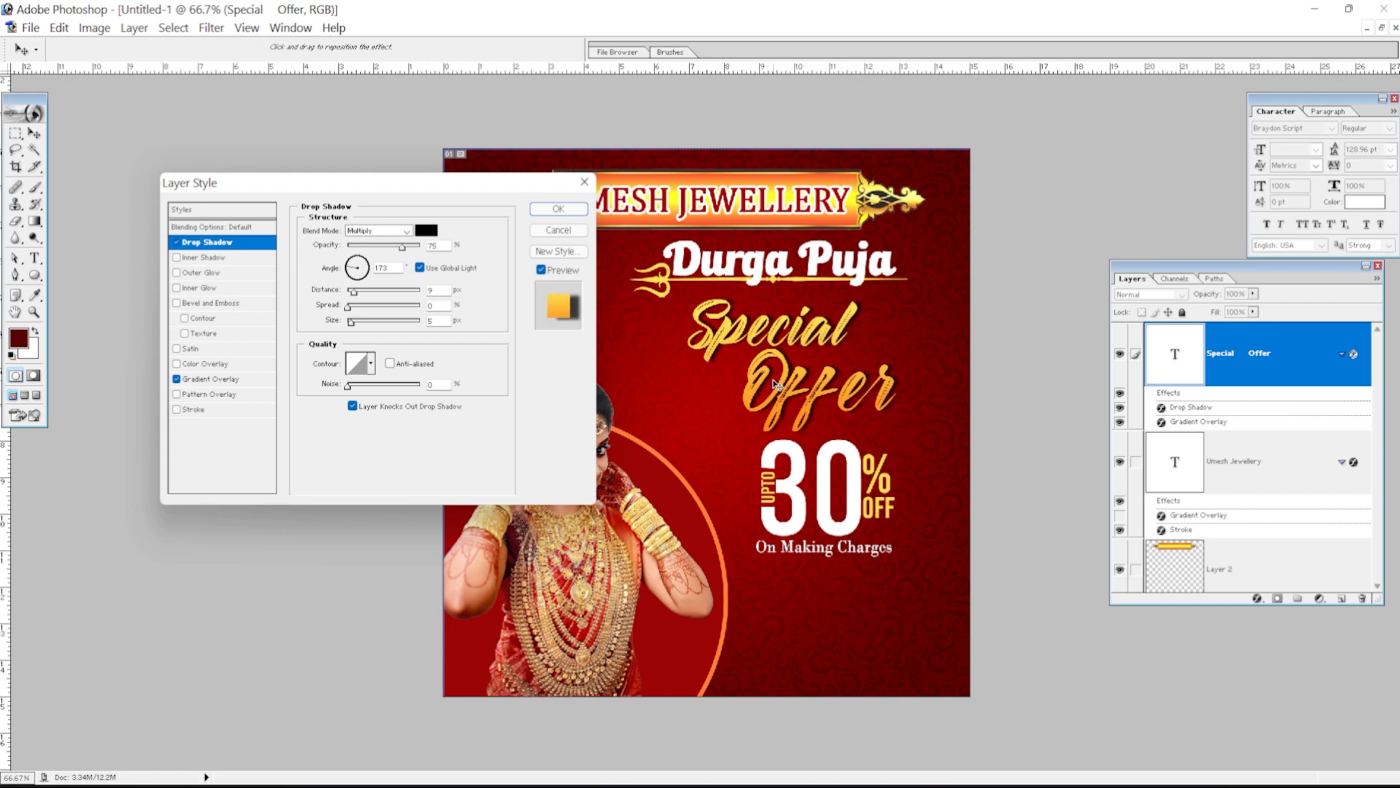
pyautogui.click(356, 259)
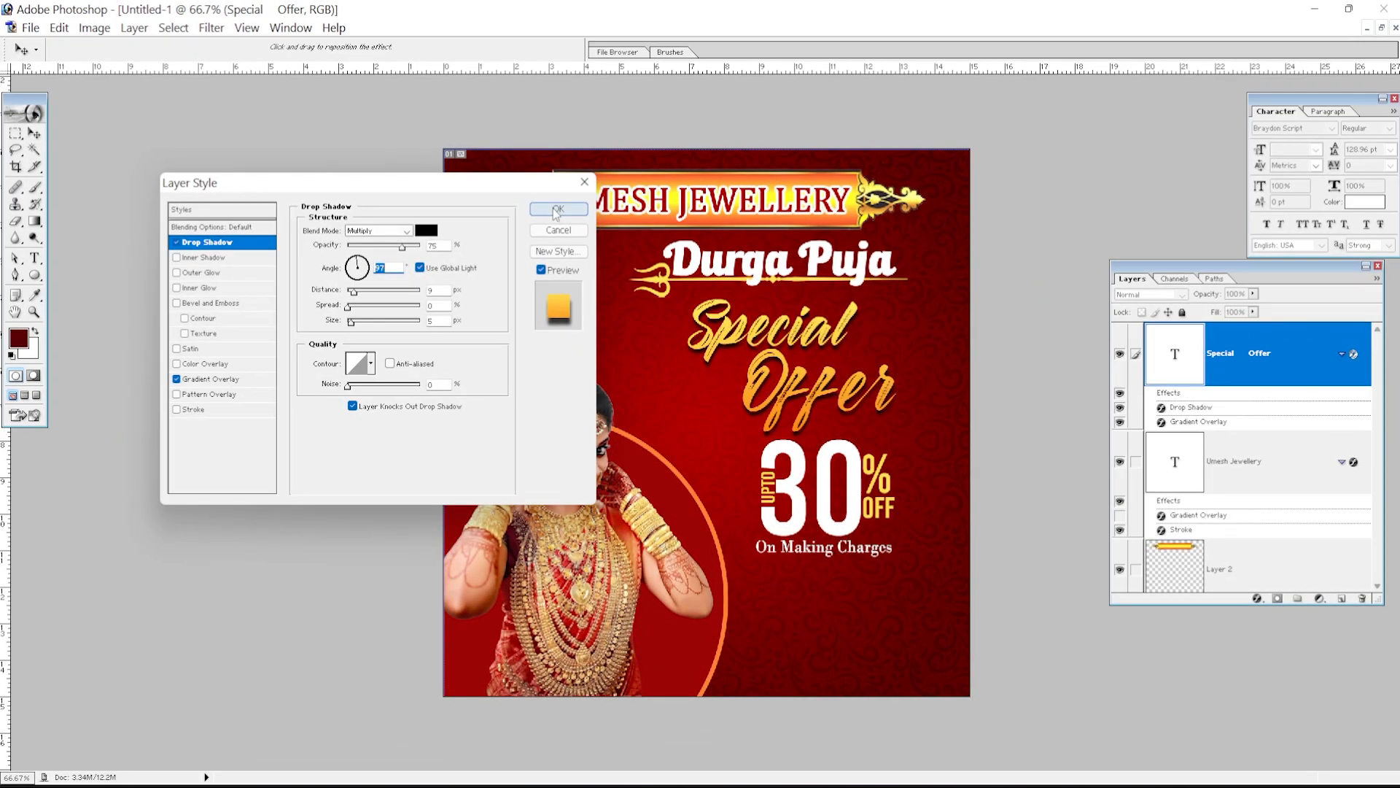
pyautogui.click(558, 209)
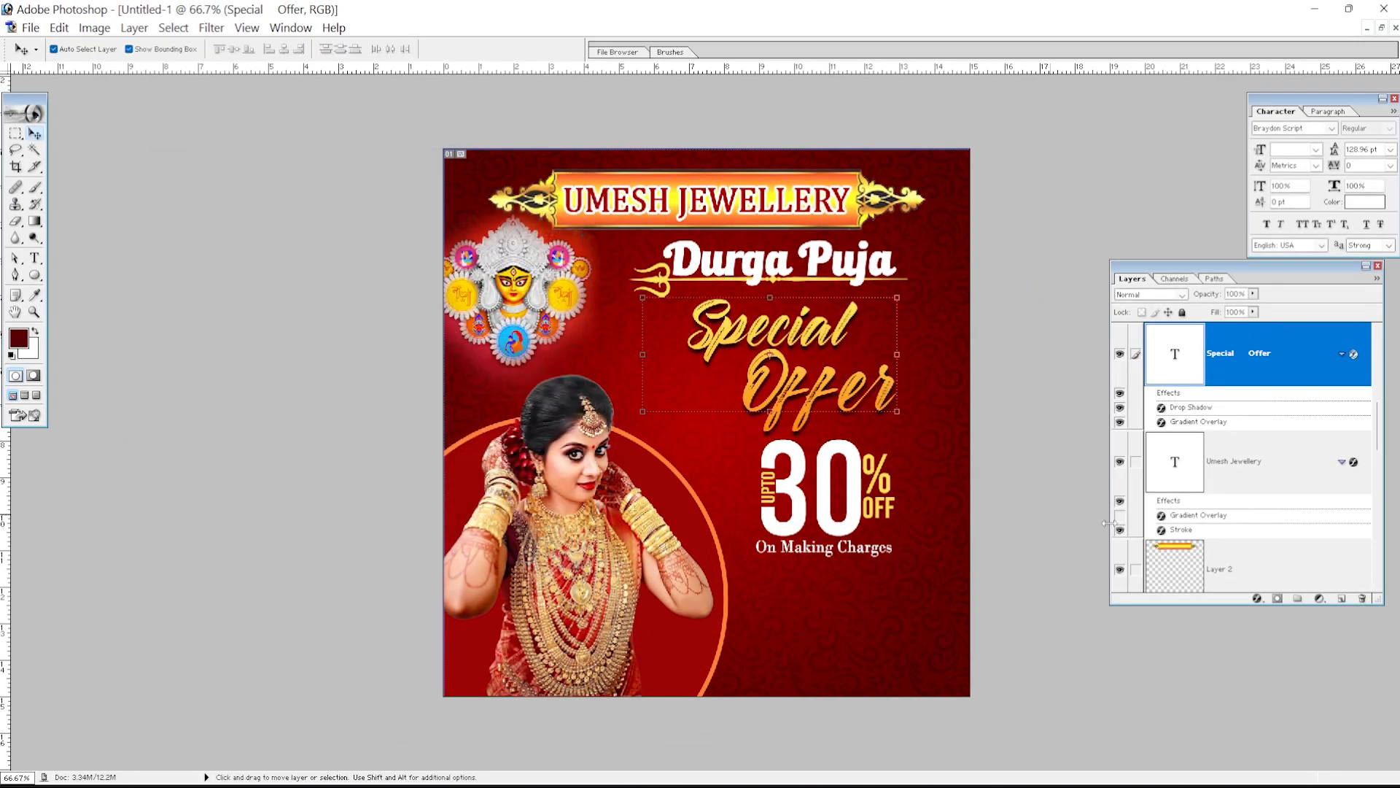
# - Reposition the Special Offer text's gradient overlay and bring both colour stops inward, the yellow one to 18%
pyautogui.click(1270, 596)
pyautogui.click(1278, 558)
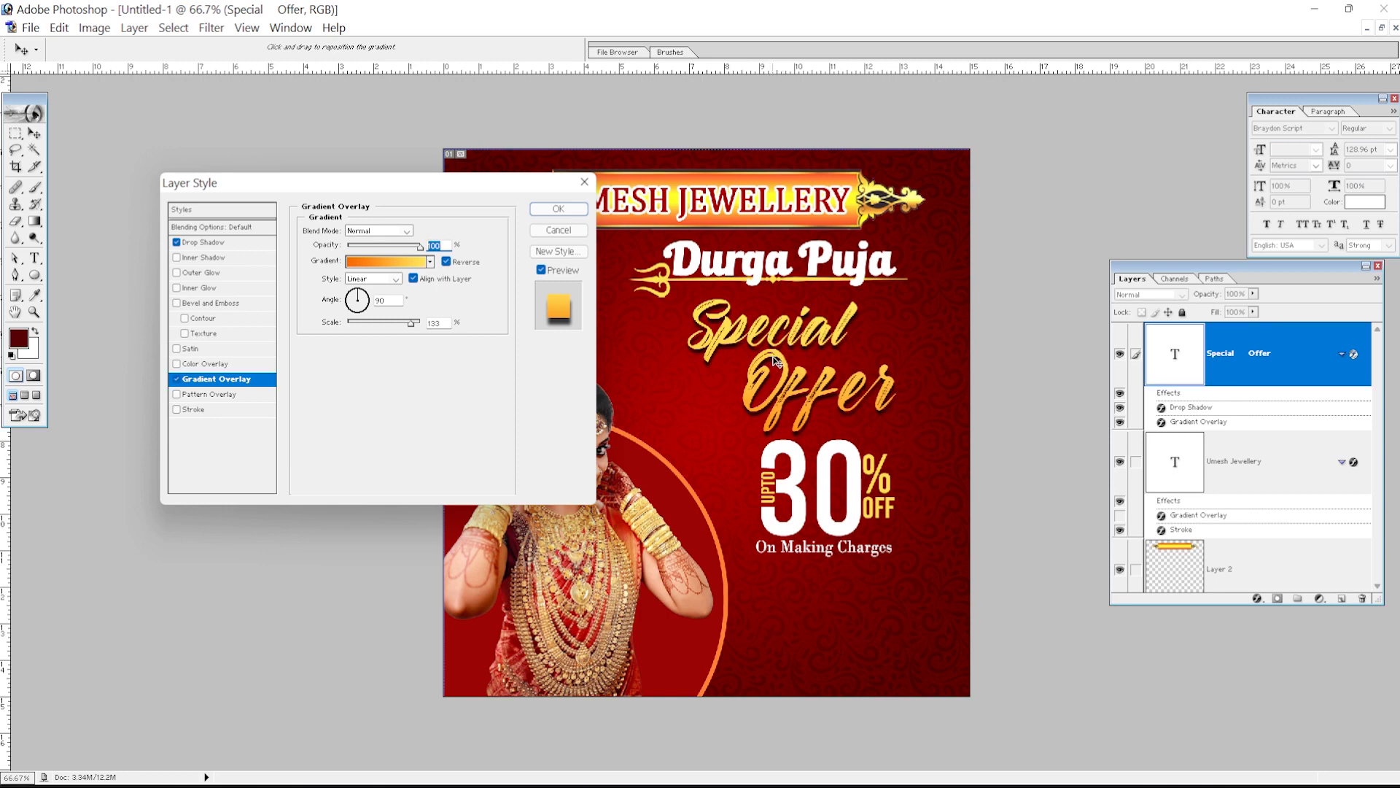
pyautogui.moveTo(778, 371); pyautogui.dragTo(767, 342)
pyautogui.click(407, 262)
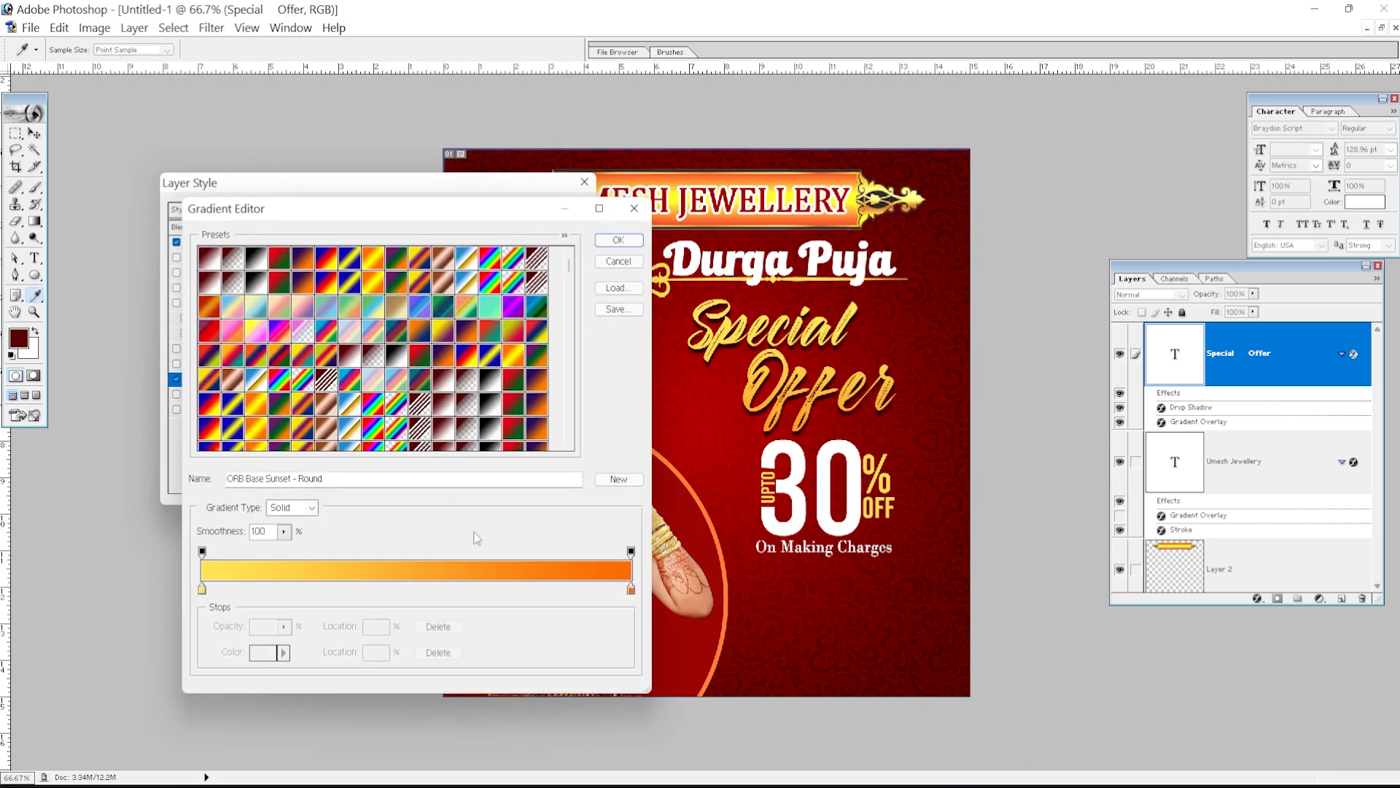
pyautogui.moveTo(202, 589); pyautogui.dragTo(278, 591)
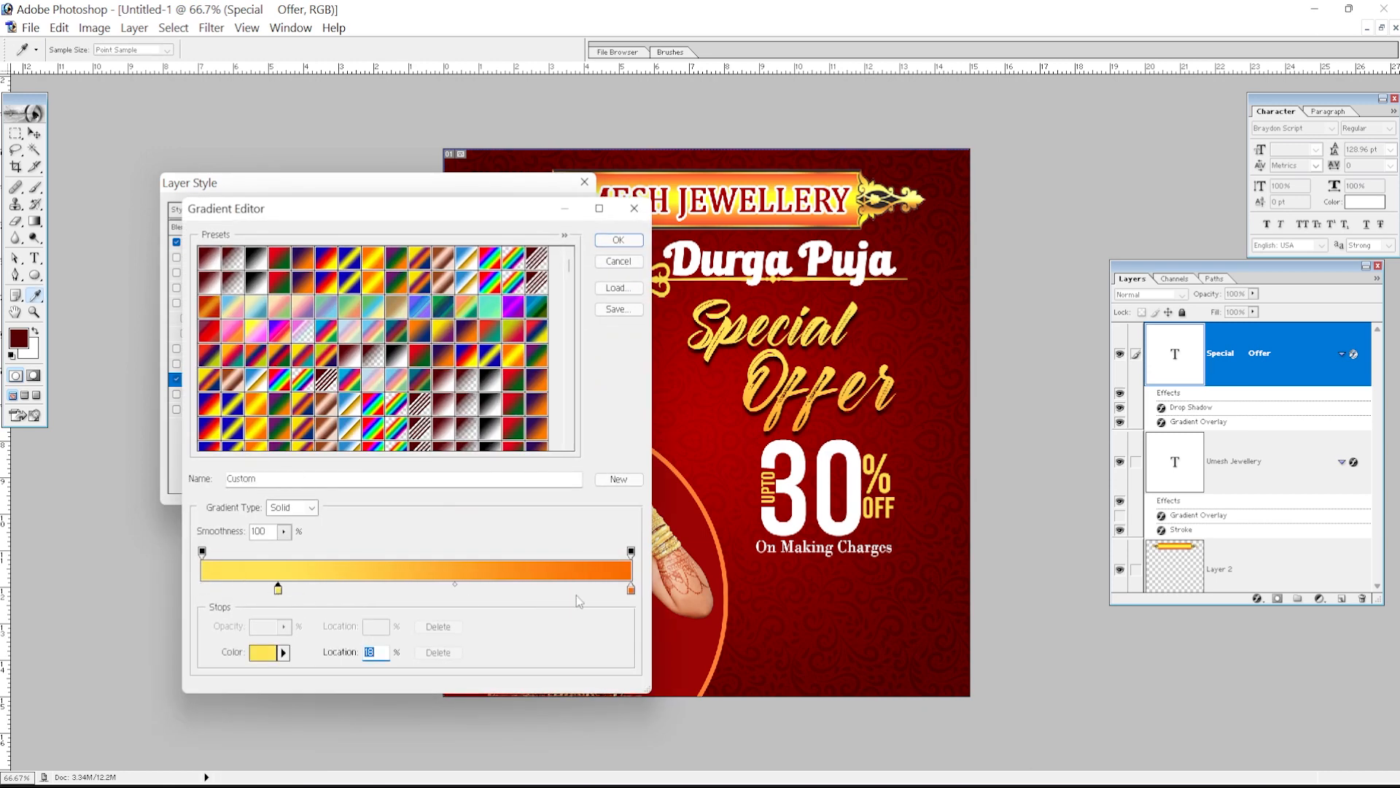
pyautogui.moveTo(631, 590); pyautogui.dragTo(589, 589)
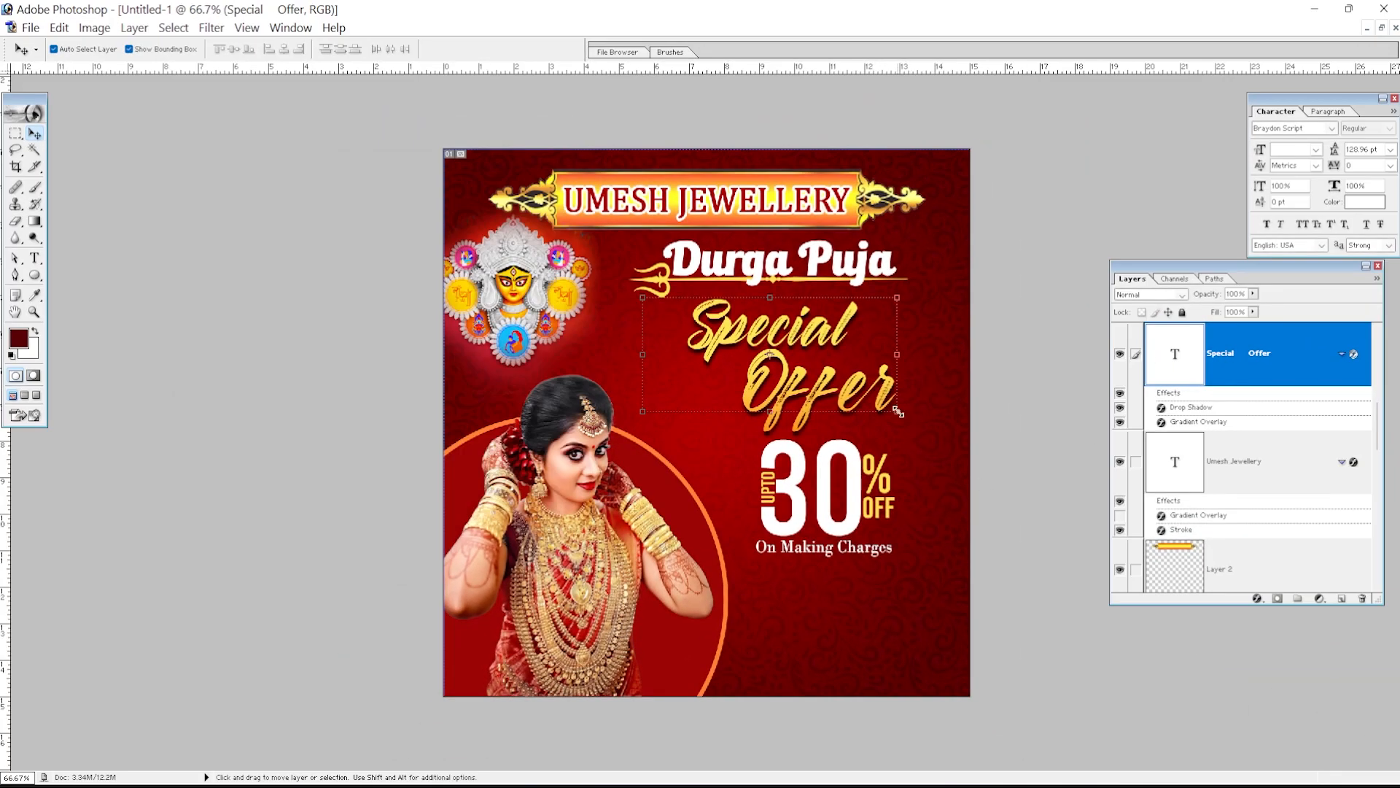
# - Reposition the Durga idol slightly beside the Durga Puja heading
pyautogui.moveTo(510, 300); pyautogui.dragTo(528, 309)
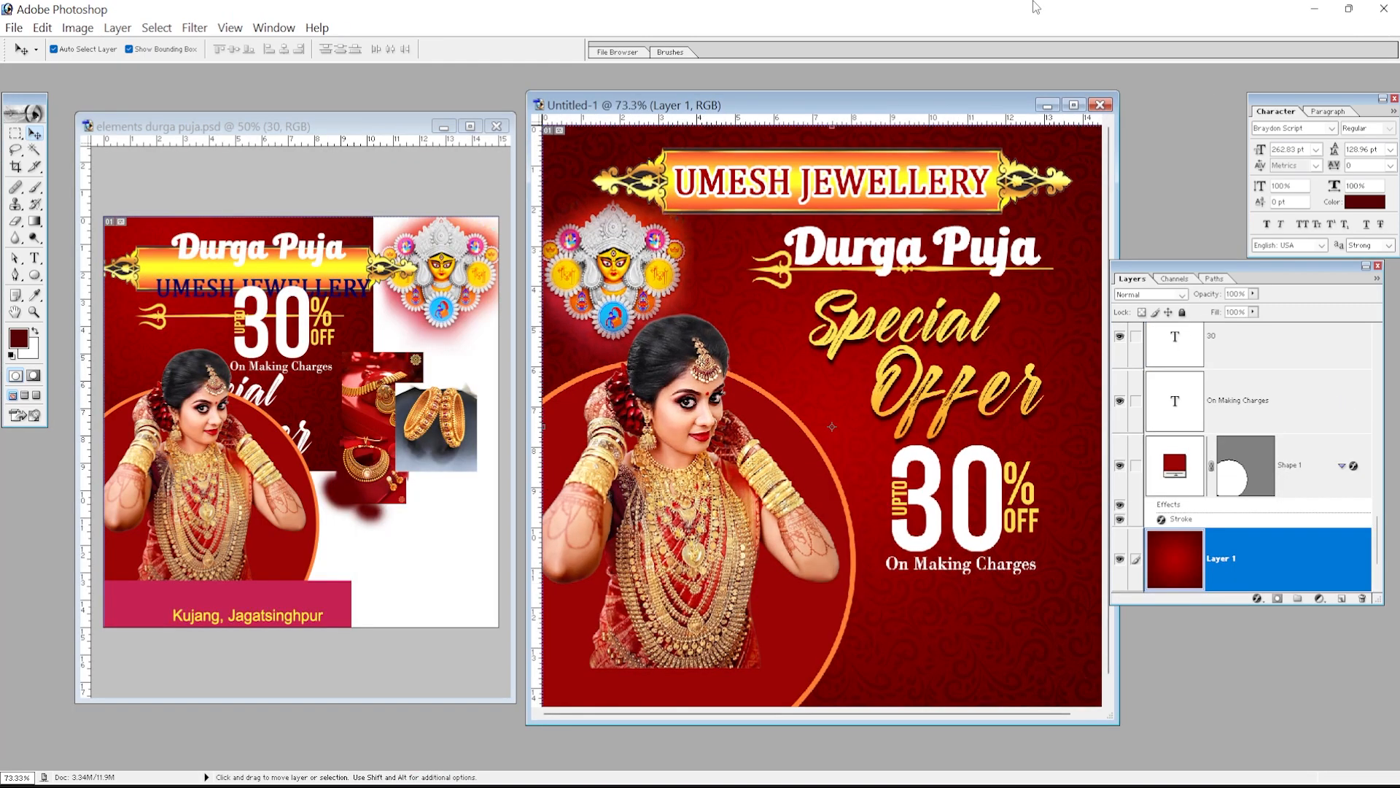
# - Draw a dark red rectangle across the full width of the poster's bottom edge and bring it in front of all layers
pyautogui.hotkey('ctrl', '-')
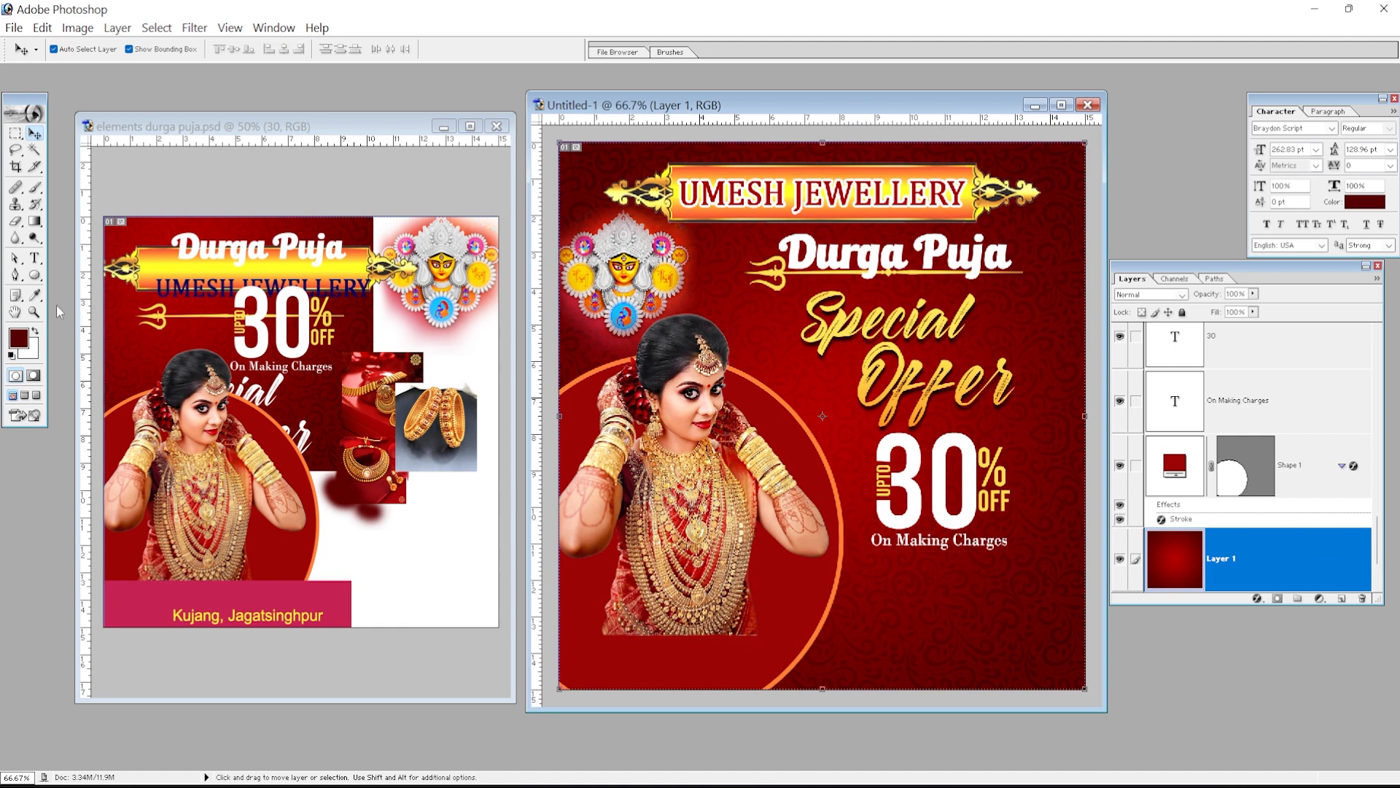
pyautogui.click(34, 275)
pyautogui.click(73, 277)
pyautogui.moveTo(547, 644); pyautogui.dragTo(1102, 705)
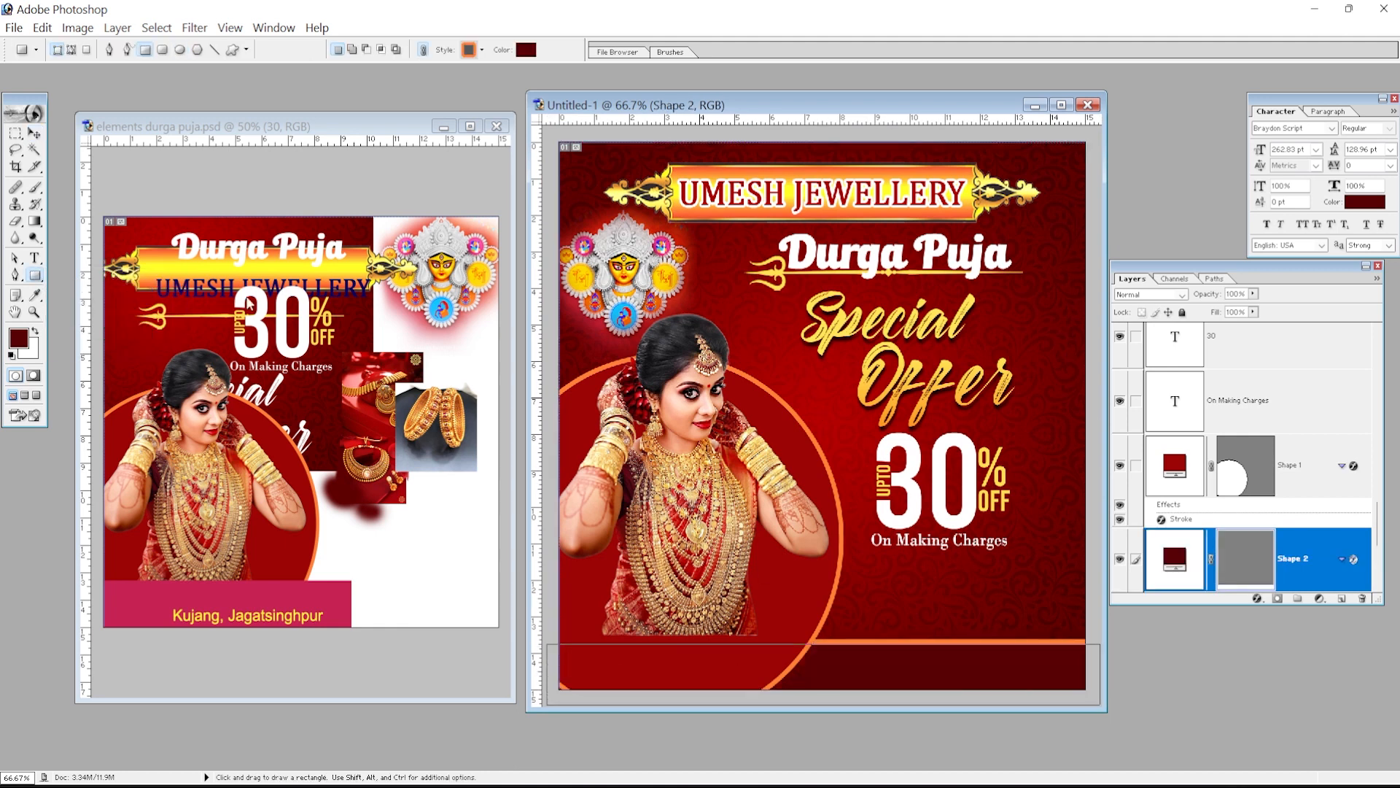
pyautogui.click(34, 134)
pyautogui.hotkey('ctrl', 'shift', ']')
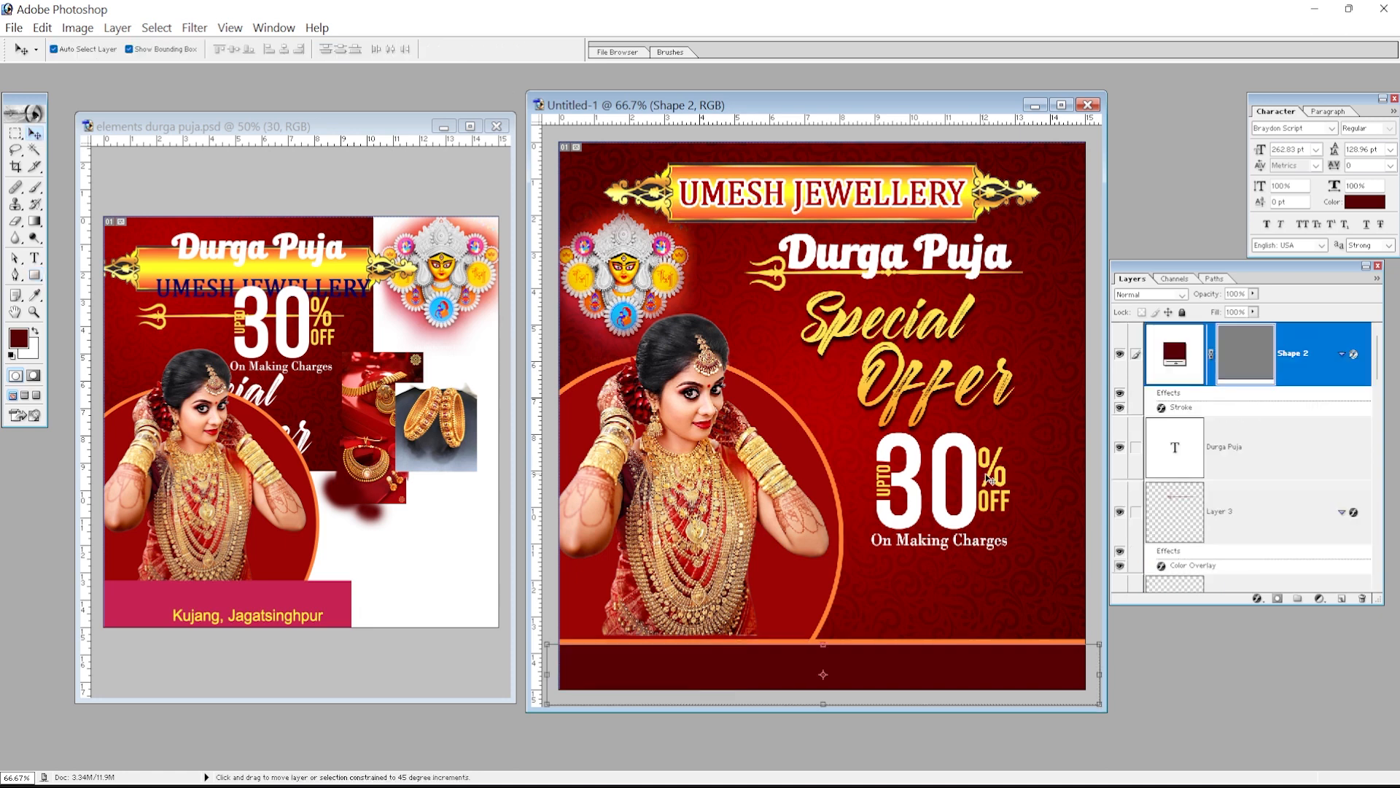
# - Nudge the bottom rectangle upward to show a taller band on the poster
pyautogui.press('Up')
pyautogui.press('Up')
pyautogui.press('Up')
pyautogui.press('Up')
pyautogui.press('Up')
pyautogui.press('Up')
pyautogui.press('Up')
pyautogui.press('Up')
pyautogui.press('Up')
pyautogui.press('Up')
pyautogui.press('Up')
pyautogui.press('Up')
pyautogui.press('Up')
pyautogui.press('Up')
pyautogui.press('Up')
pyautogui.press('Up')
pyautogui.press('Up')
pyautogui.press('Up')
pyautogui.press('Up')
pyautogui.press('Up')
pyautogui.press('Up')
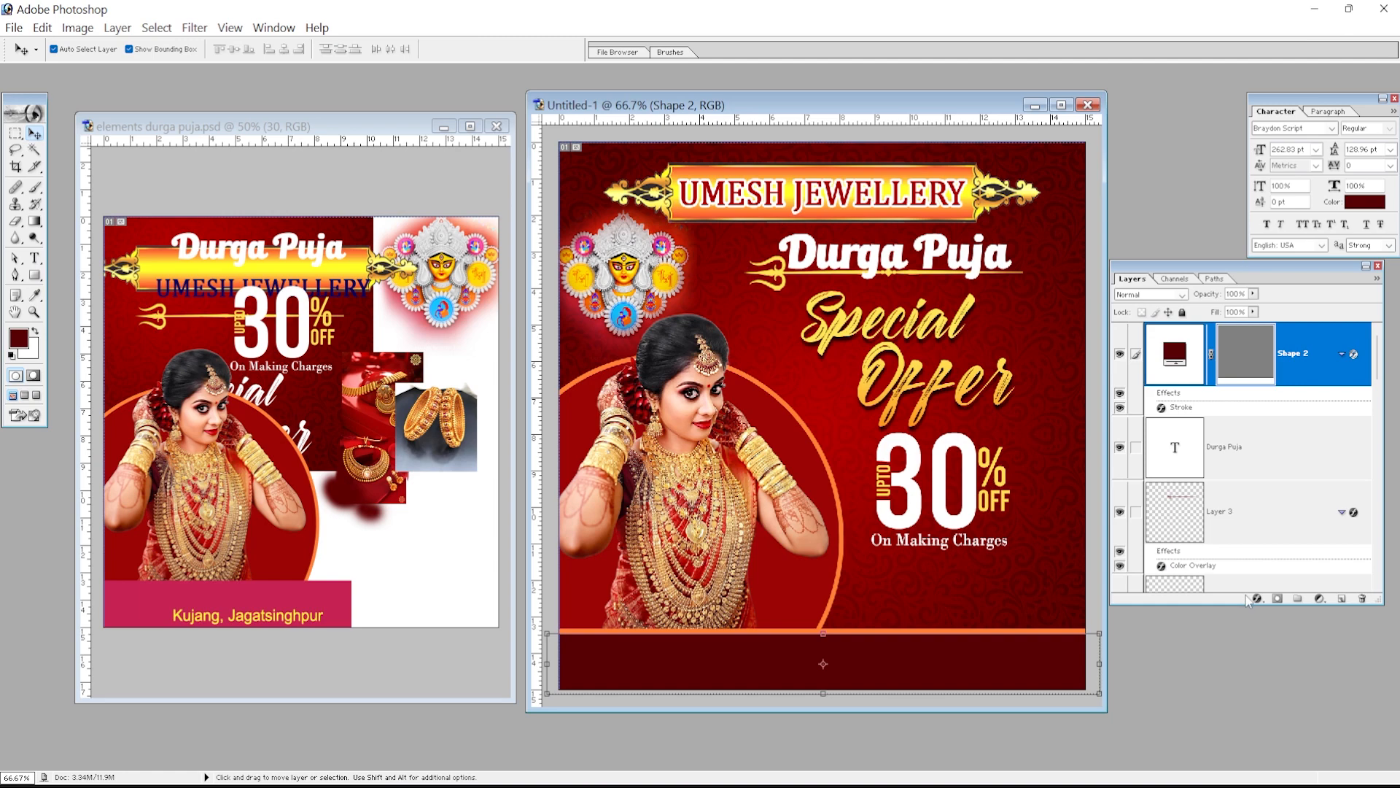
# - Remove the orange stroke from the bottom rectangle and extend its upper edge slightly
pyautogui.rightClick(1276, 600)
pyautogui.click(1275, 589)
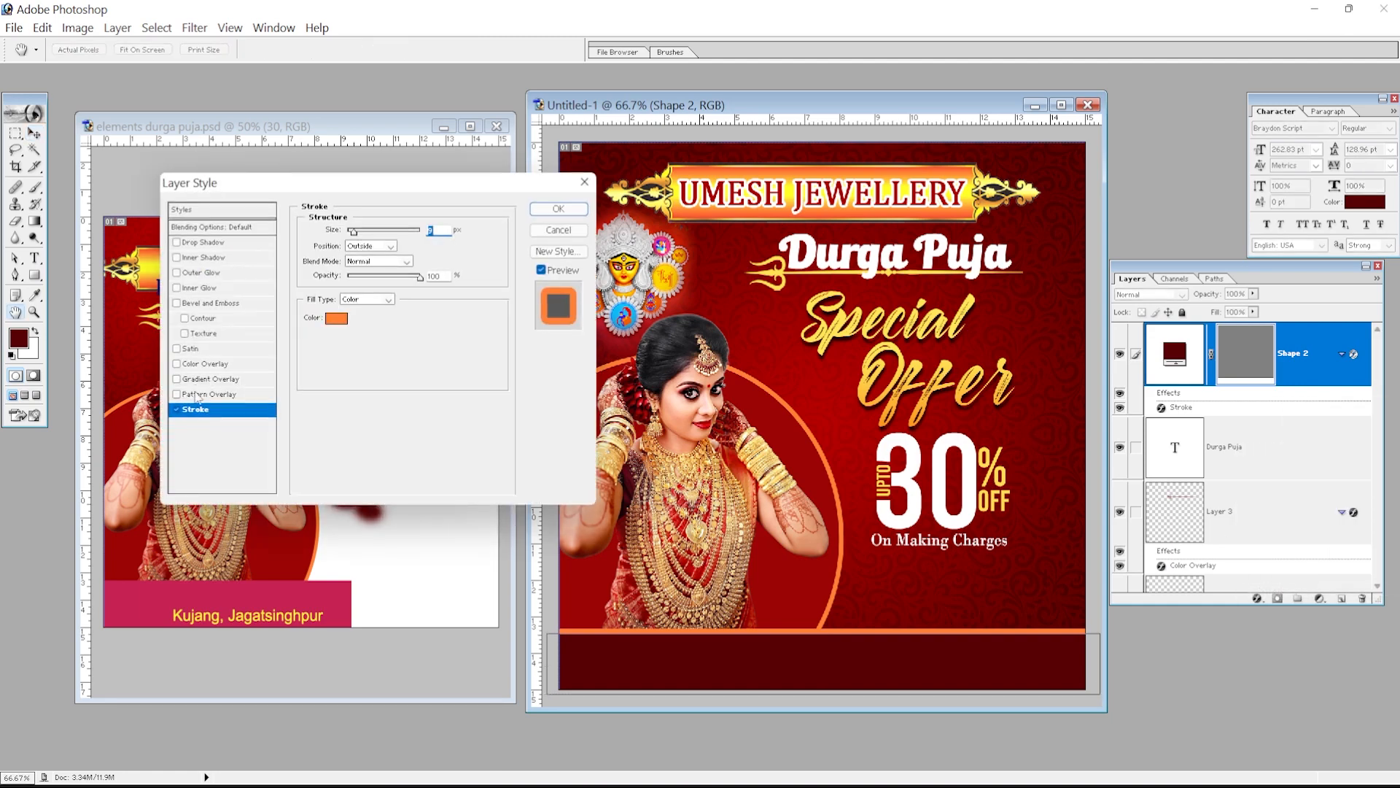
pyautogui.click(177, 409)
pyautogui.click(558, 210)
pyautogui.hotkey('ctrl', 't')
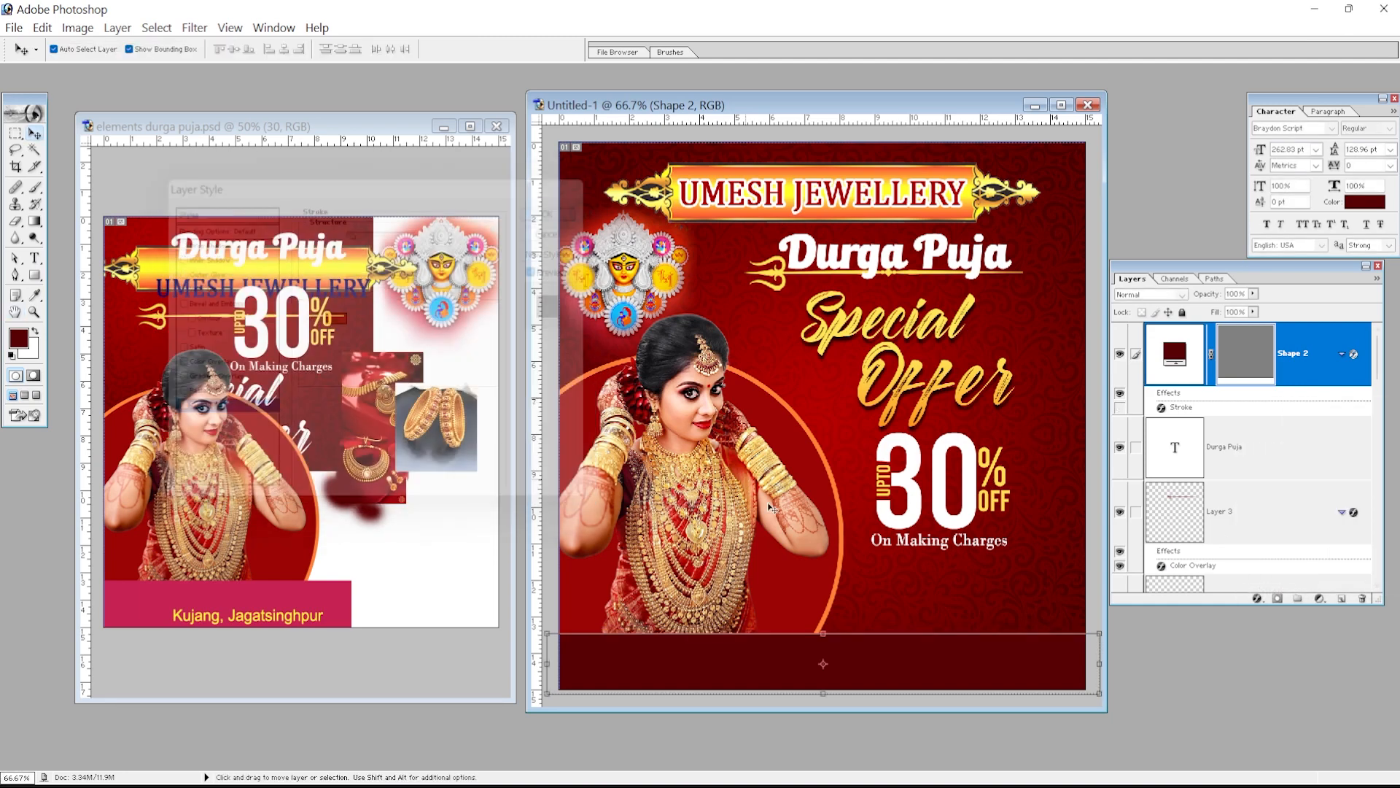
pyautogui.press('Return')
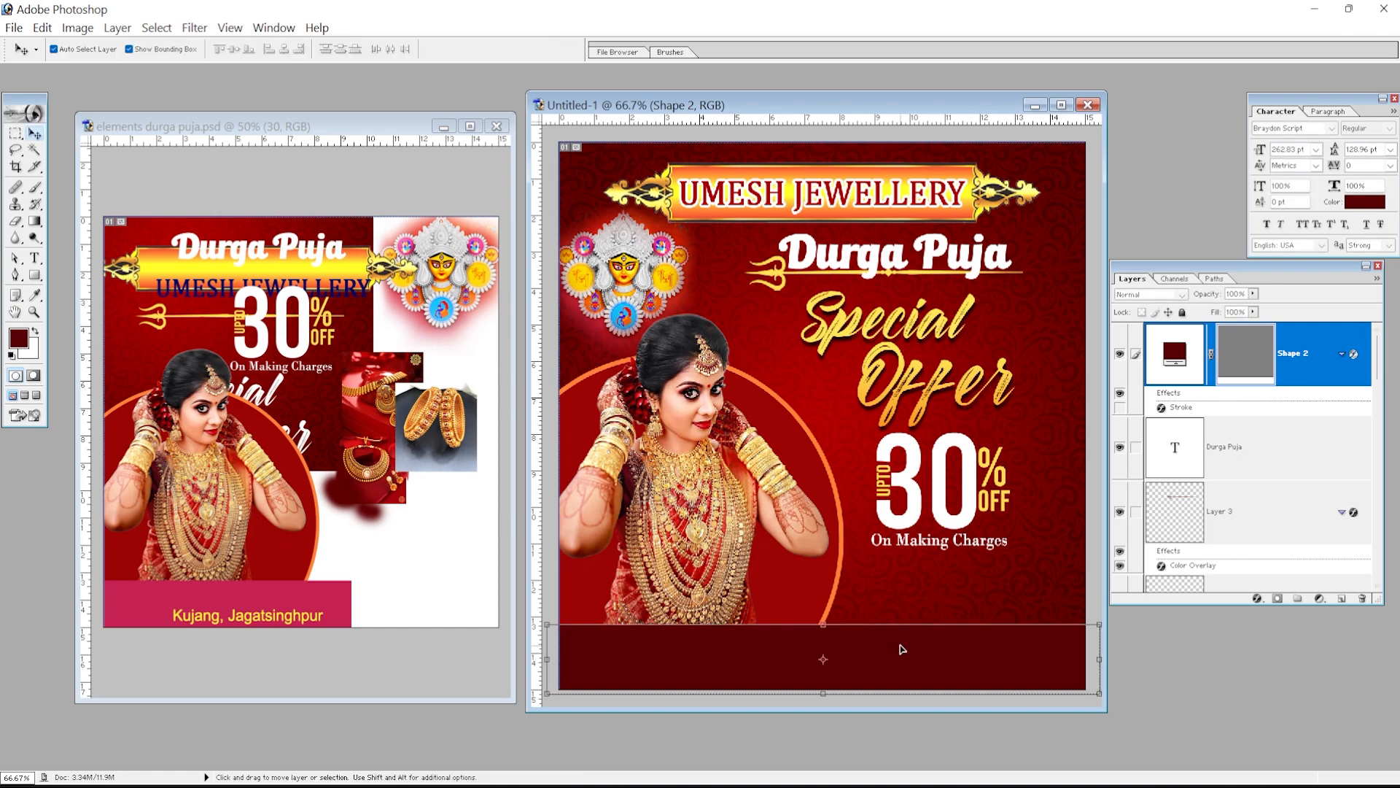
# - Recolour the bottom rectangle with the pink C62254 sampled from the contact strip in the elements file
pyautogui.doubleClick(1173, 358)
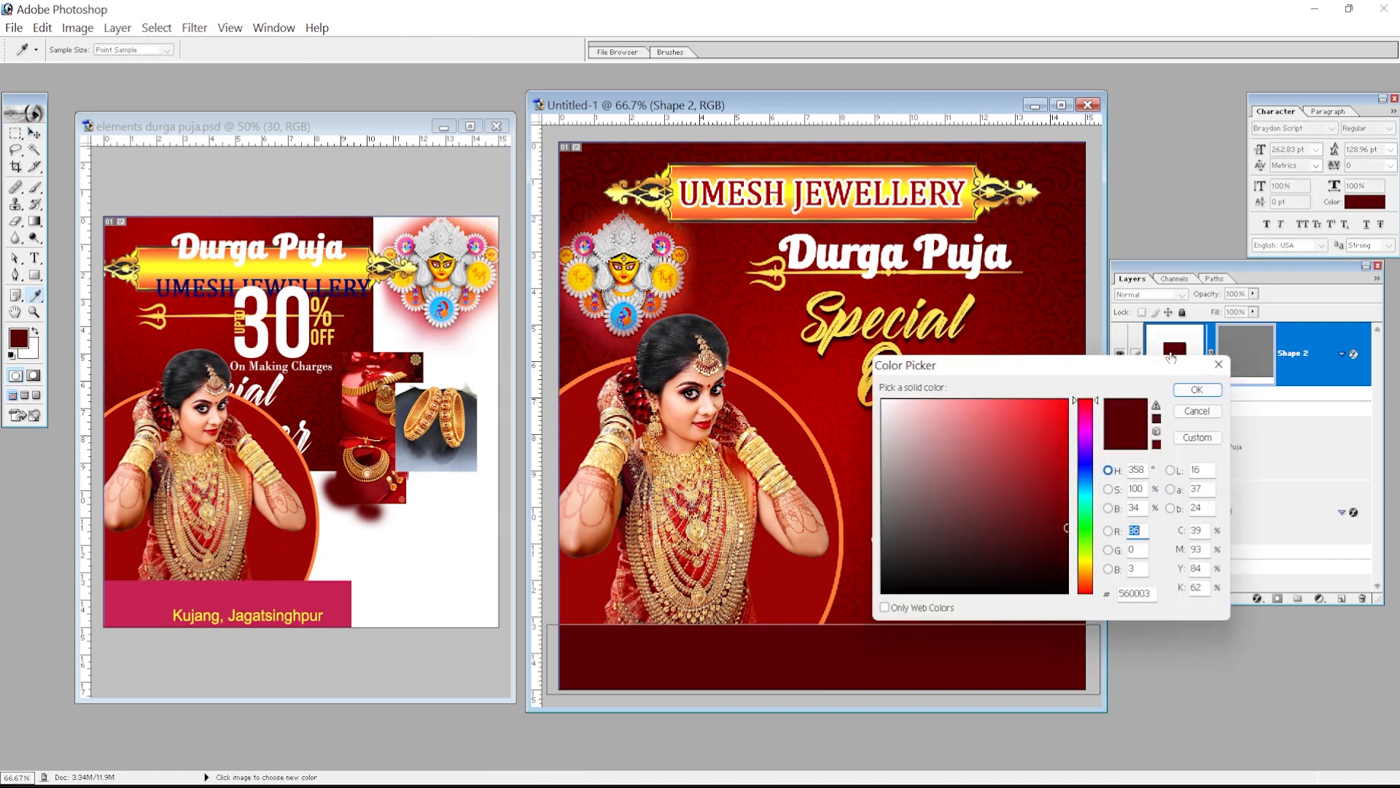
pyautogui.click(356, 589)
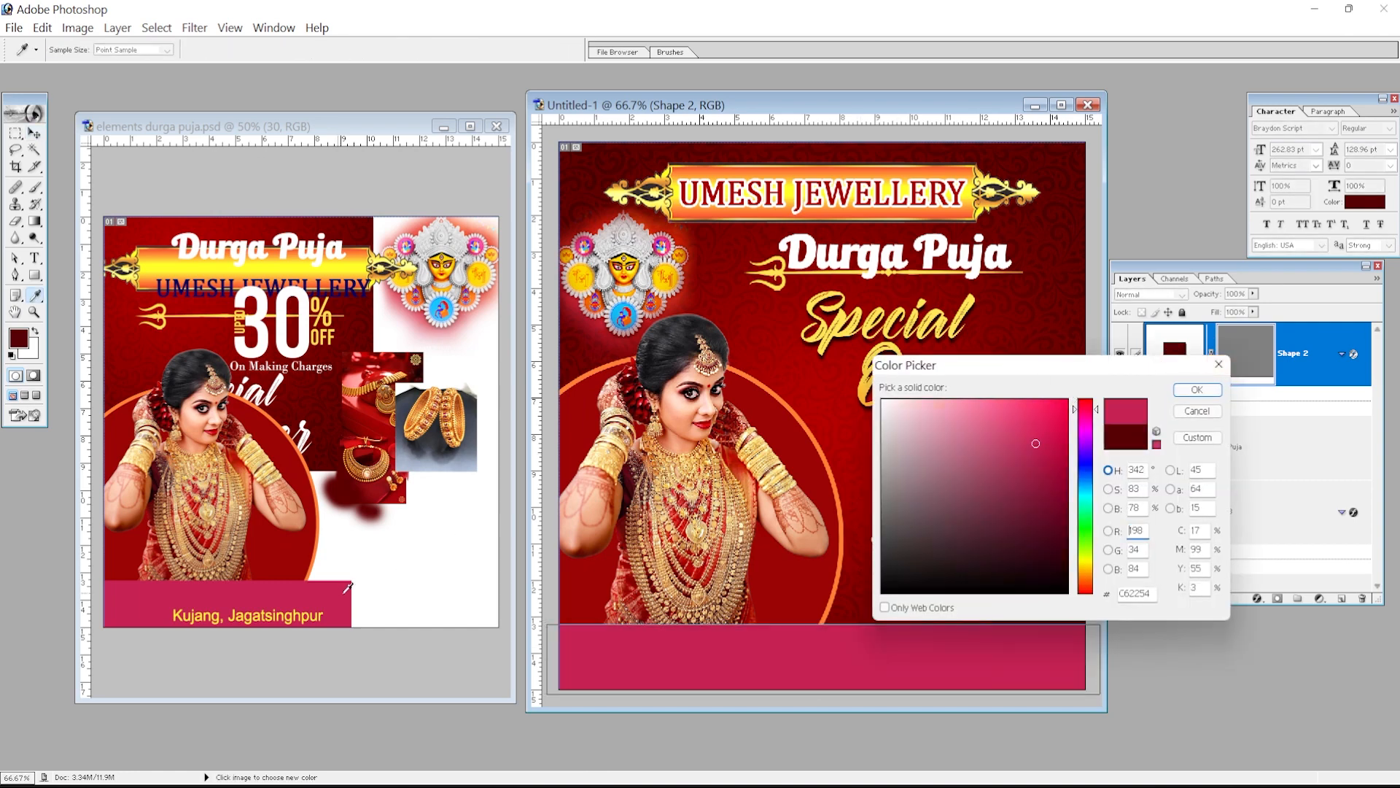
pyautogui.press('Return')
pyautogui.hotkey('ctrl', '-')
pyautogui.rightClick(922, 528)
pyautogui.click(941, 554)
pyautogui.click(915, 608)
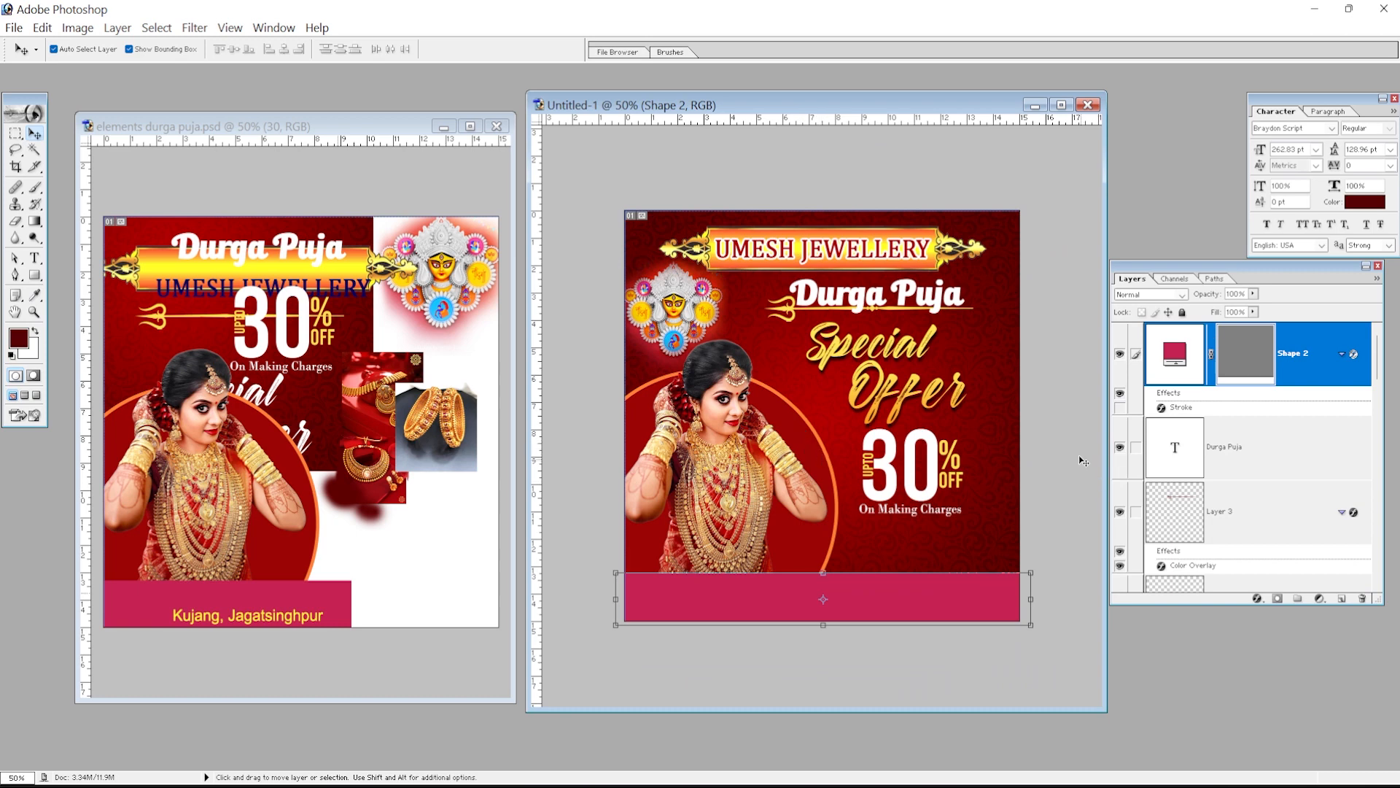
# - In the elements file, shift the contact strip and its text up and right, and select the bangles picture
pyautogui.moveTo(282, 611); pyautogui.dragTo(400, 584)
pyautogui.click(381, 476)
pyautogui.click(421, 429)
pyautogui.press('Escape')
pyautogui.click(440, 412)
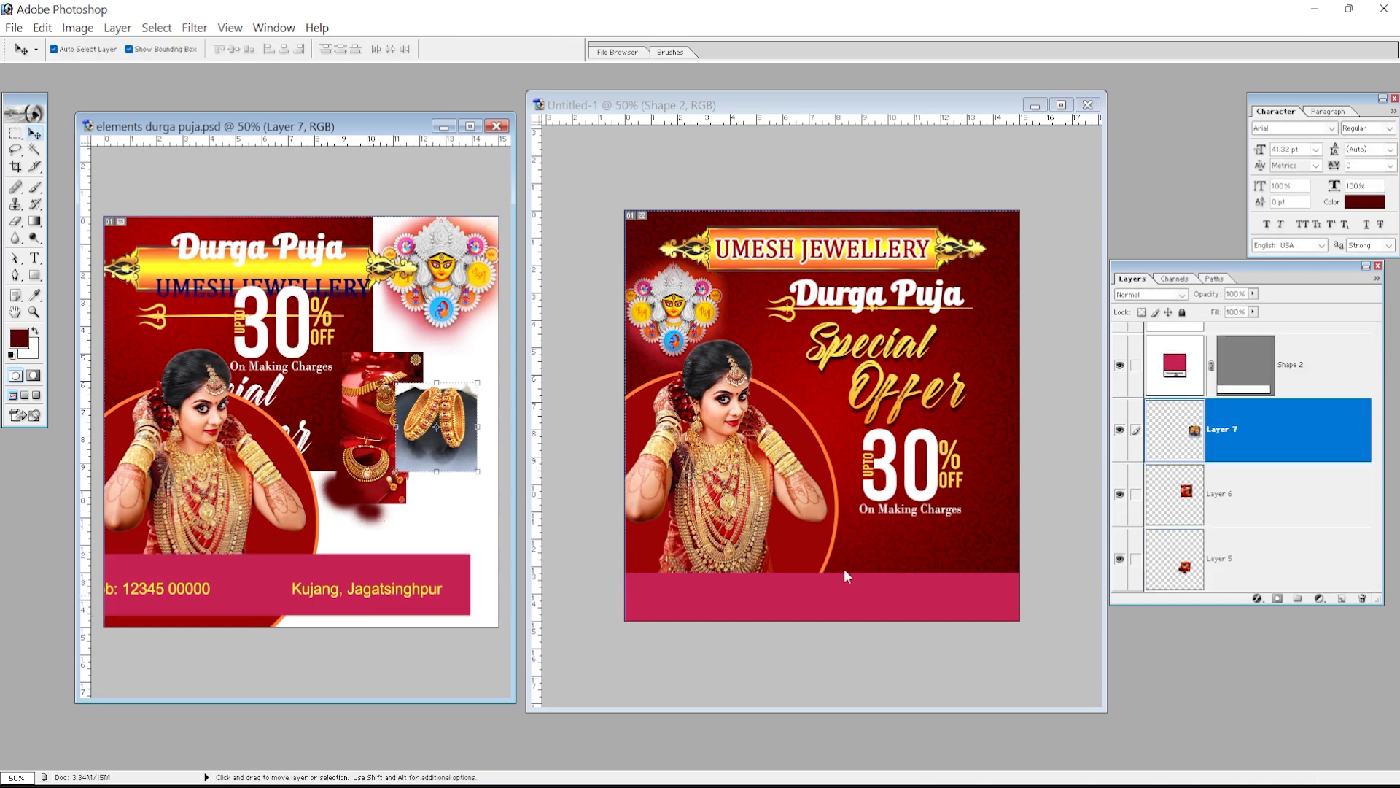
# - Draw a pink rounded rectangle with a 30 px radius overlapping the upper edge of the poster's bottom strip
pyautogui.click(857, 584)
pyautogui.click(36, 274)
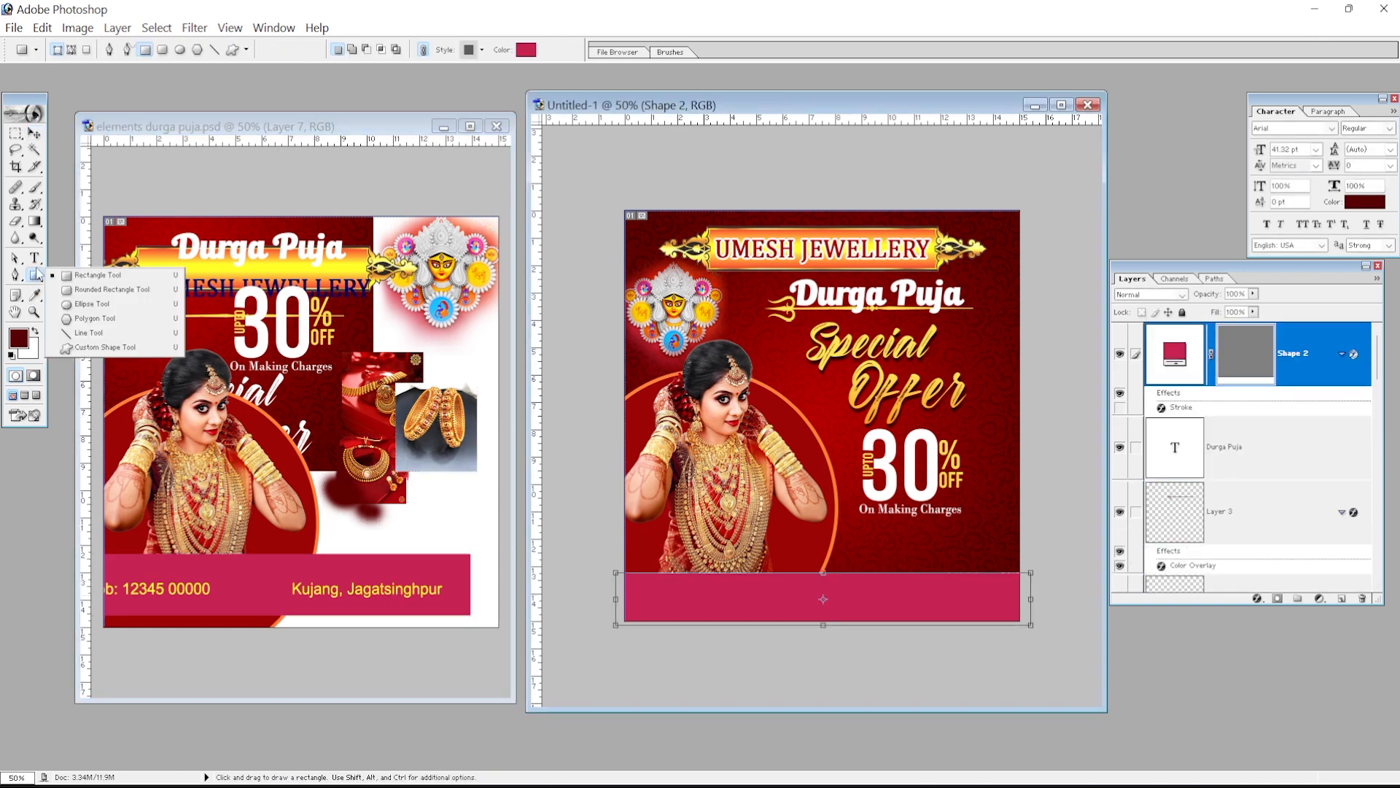
pyautogui.moveTo(36, 274); pyautogui.dragTo(109, 289)
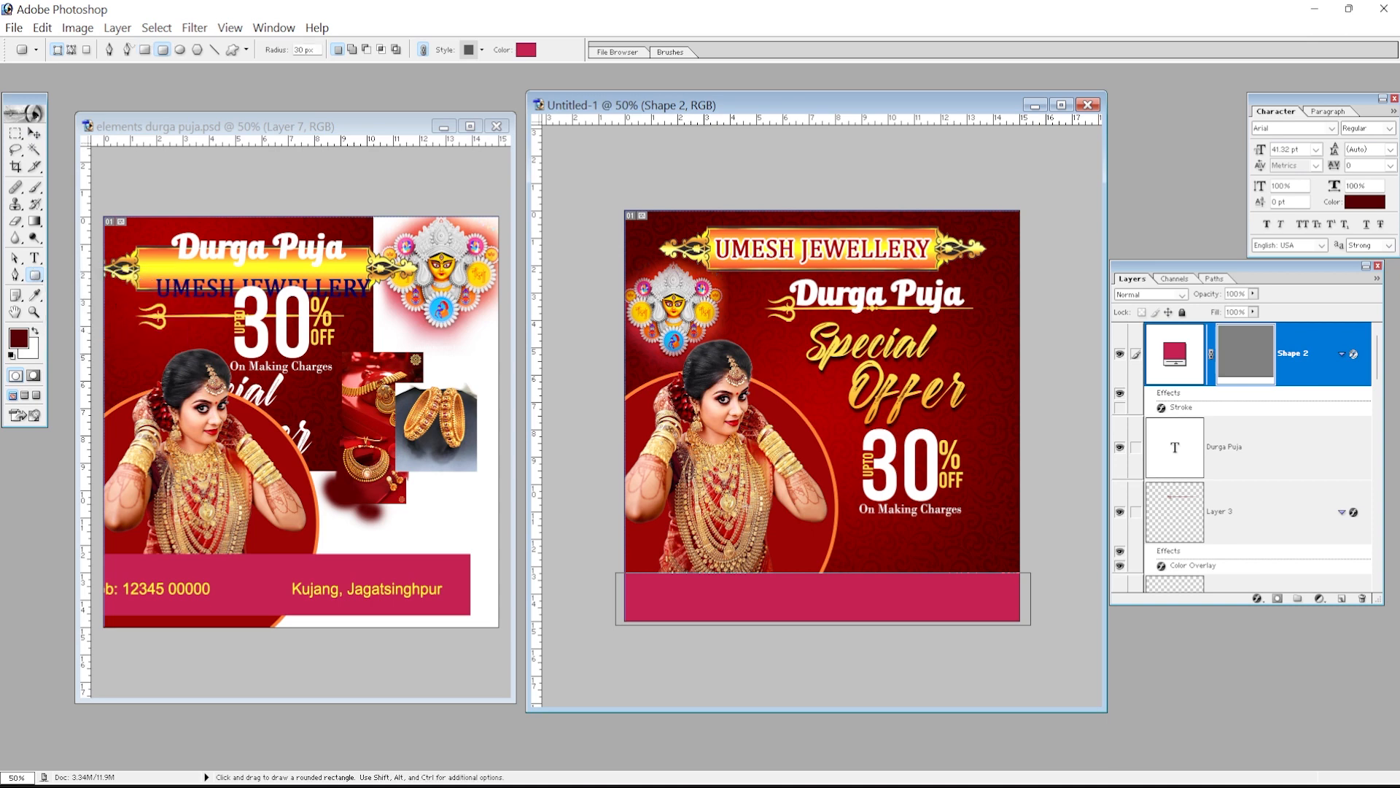
pyautogui.moveTo(784, 551); pyautogui.dragTo(842, 607)
# - Duplicate the rounded rectangle twice and space the three tiles in a row beside the woman
pyautogui.press('v')
pyautogui.moveTo(790, 569); pyautogui.dragTo(970, 576)
pyautogui.hotkey('ctrl', 'j')
pyautogui.hotkey('ctrl', 'j')
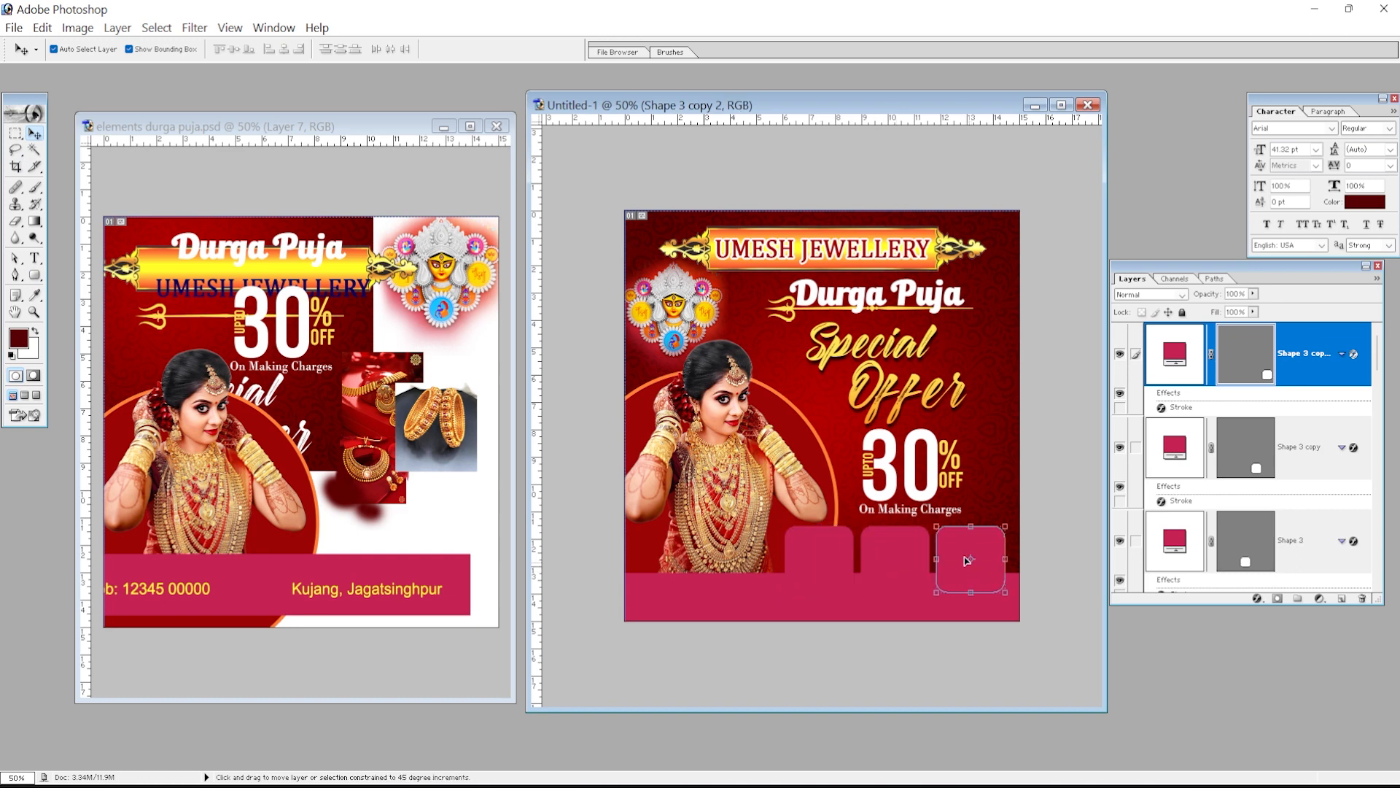
# - Link the three rounded tiles and unlink them again
pyautogui.keyDown('shift'); pyautogui.click(894, 565); pyautogui.keyUp('shift')
pyautogui.keyDown('shift'); pyautogui.click(819, 548); pyautogui.keyUp('shift')
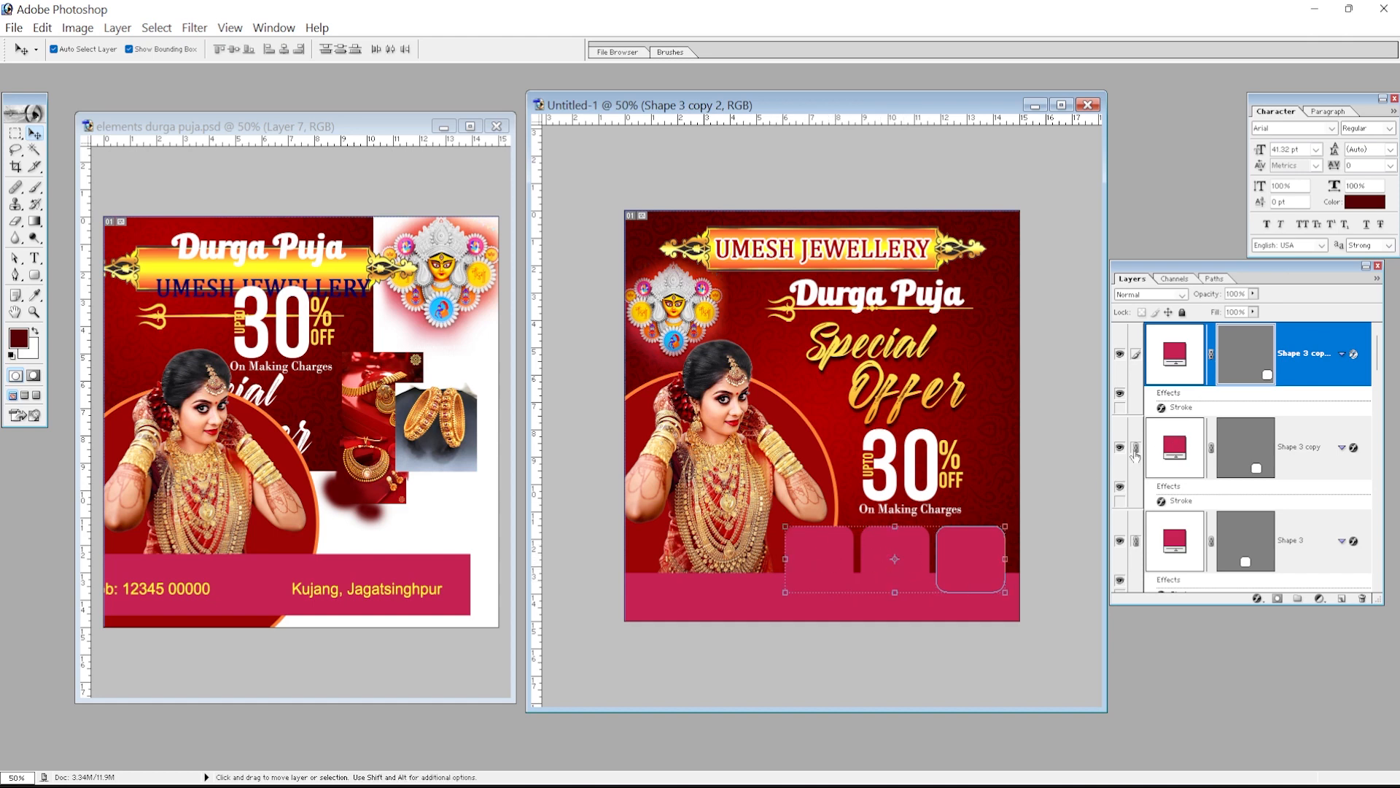
pyautogui.click(1135, 542)
pyautogui.click(1135, 447)
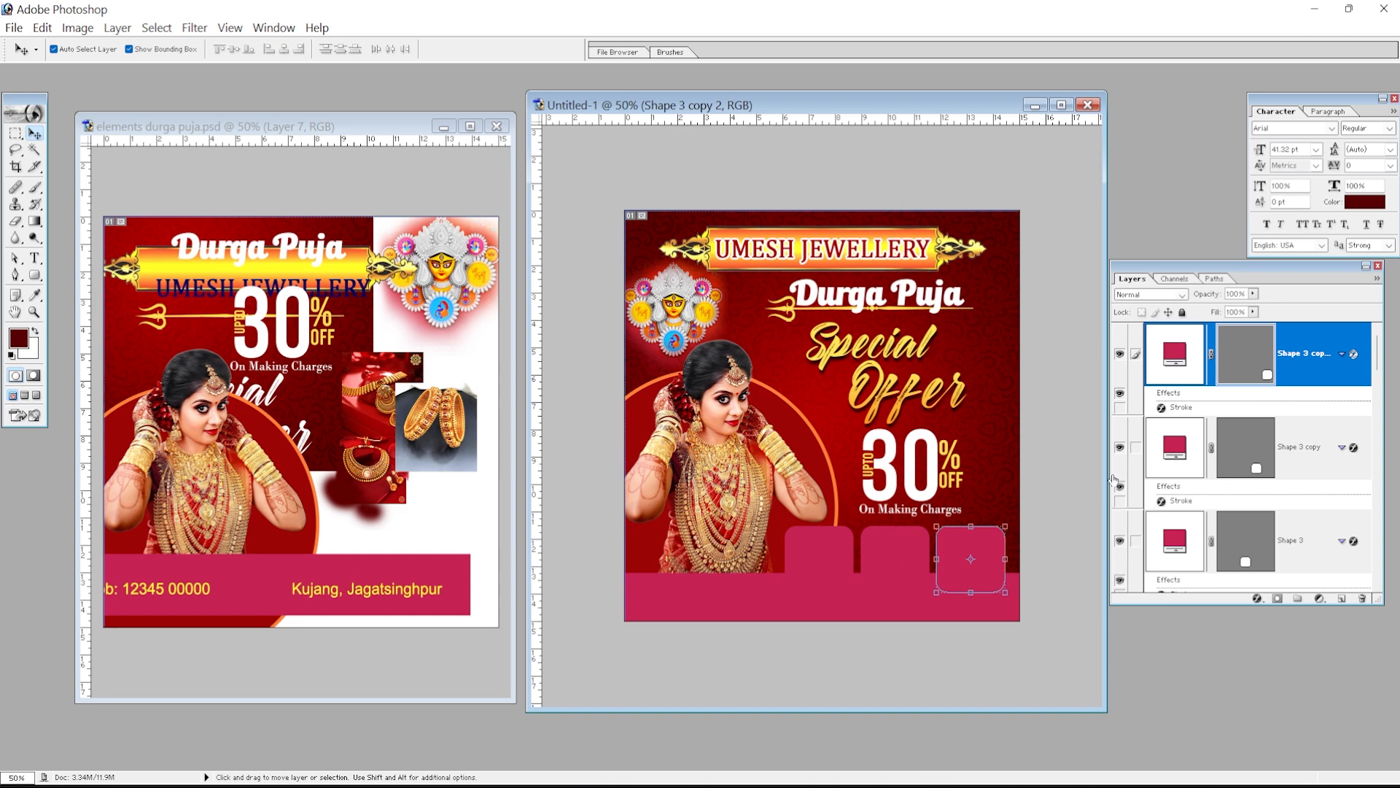
# - Link the three rounded tiles, skew them together so they lean to the right, and nudge them up slightly
pyautogui.click(1135, 448)
pyautogui.click(1136, 541)
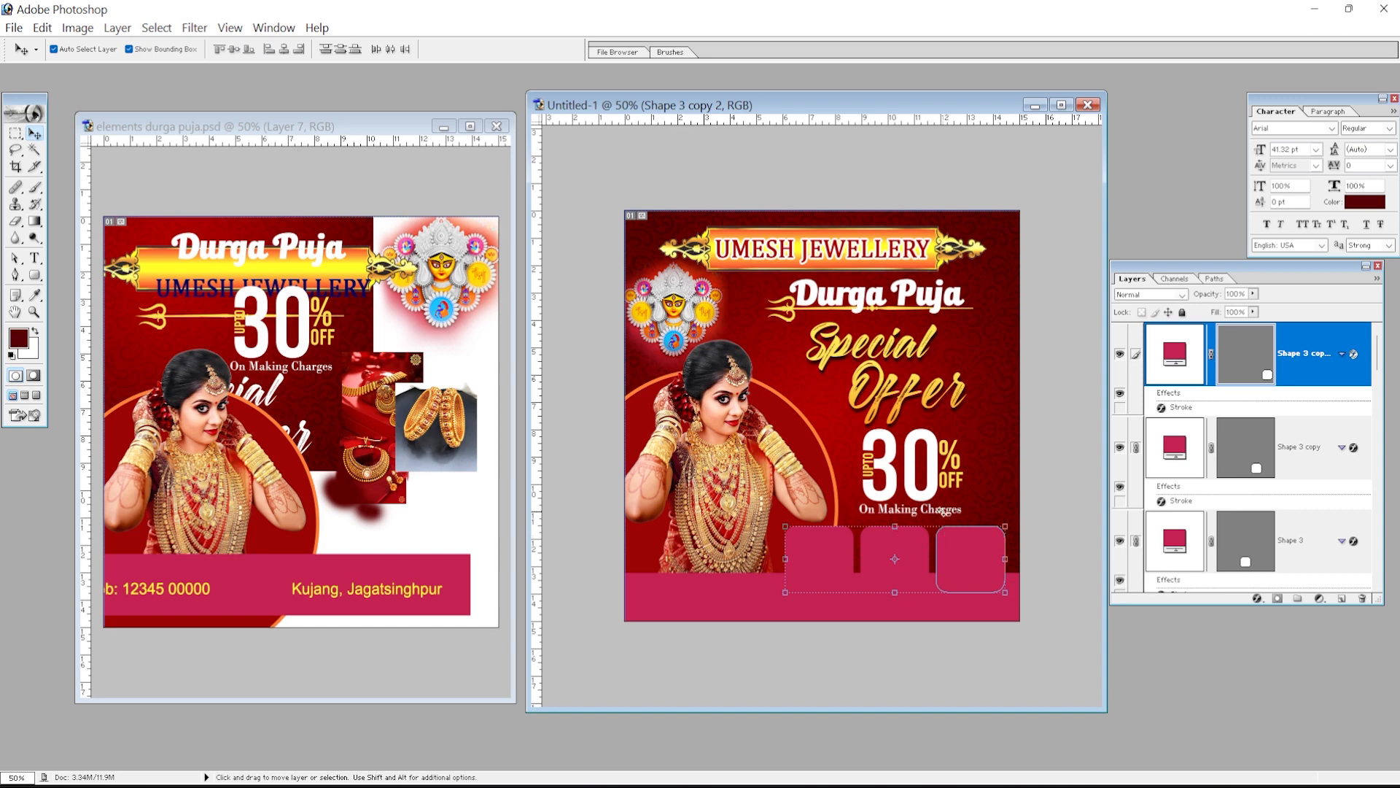
pyautogui.hotkey('ctrl', 't')
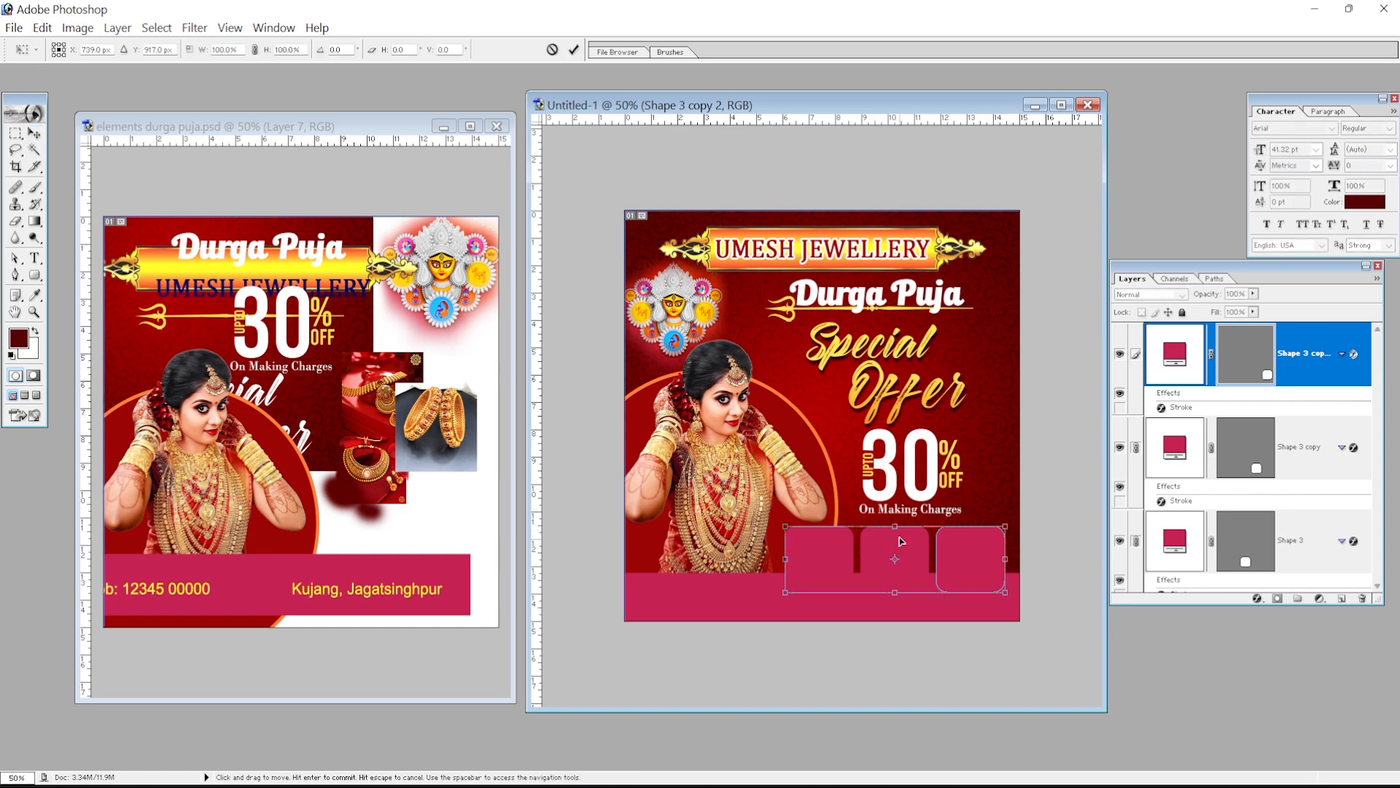
pyautogui.moveTo(897, 531); pyautogui.dragTo(914, 570)
pyautogui.press('Return')
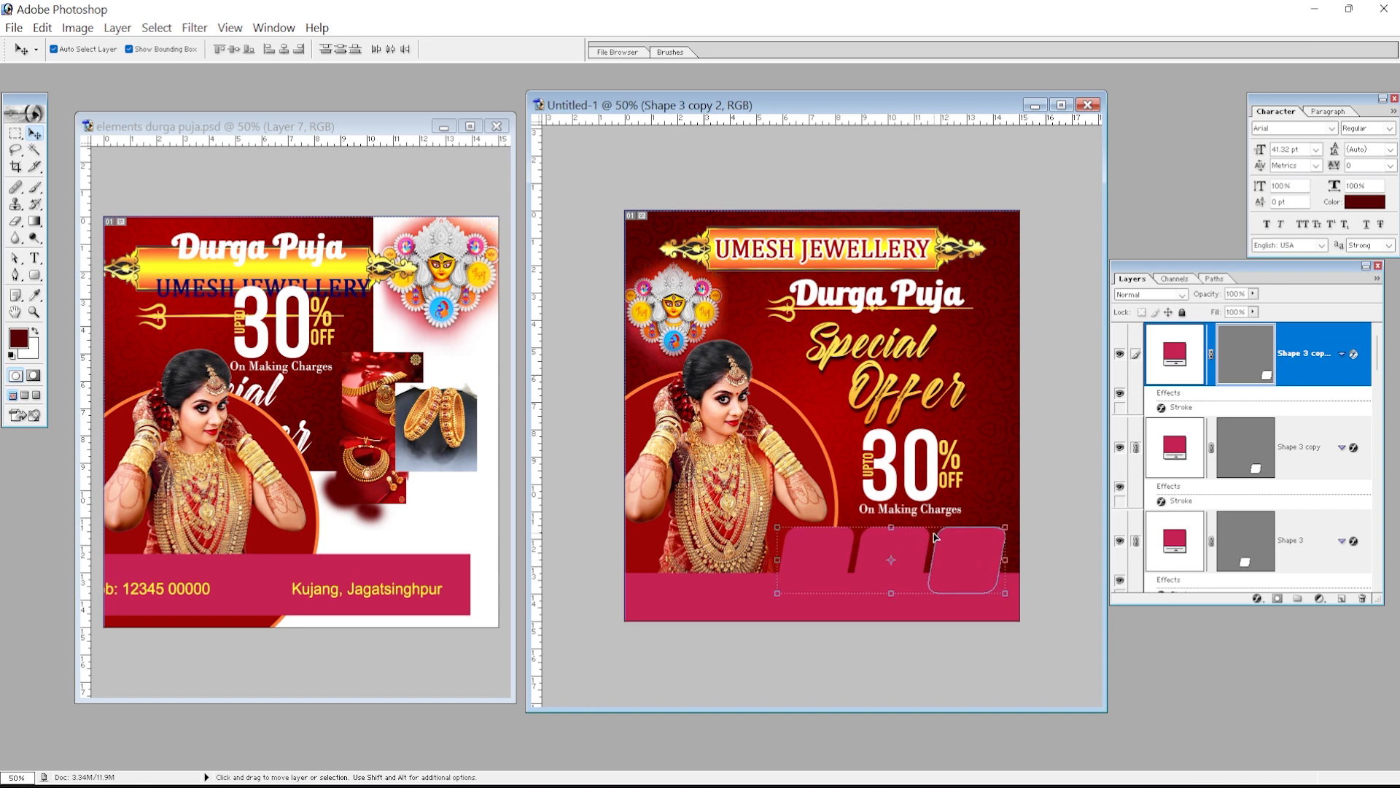
pyautogui.press('Up')
pyautogui.press('Up')
# - Copy the layer style of the circle behind the woman and paste it onto the first tile
pyautogui.rightClick(891, 561)
pyautogui.click(901, 575)
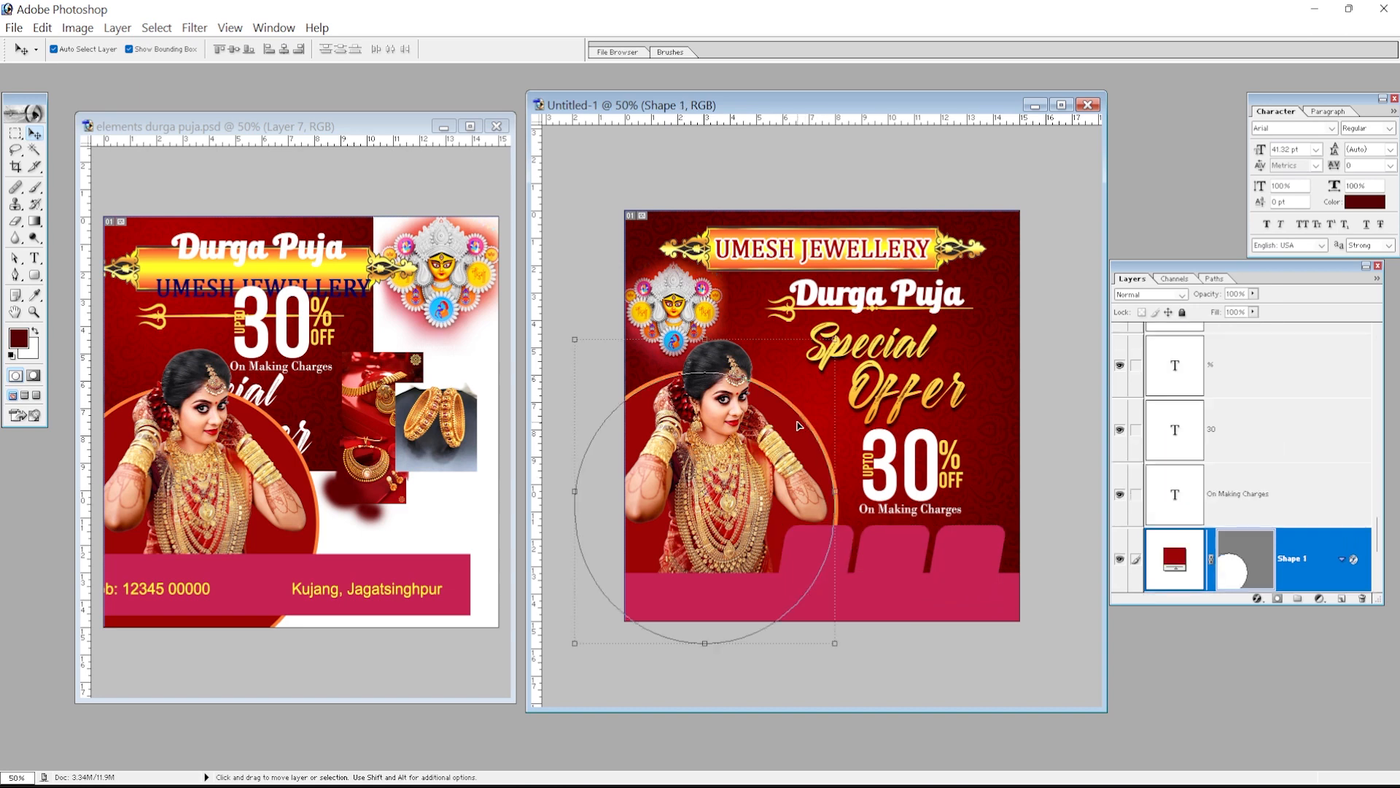
pyautogui.rightClick(1307, 552)
pyautogui.click(1269, 683)
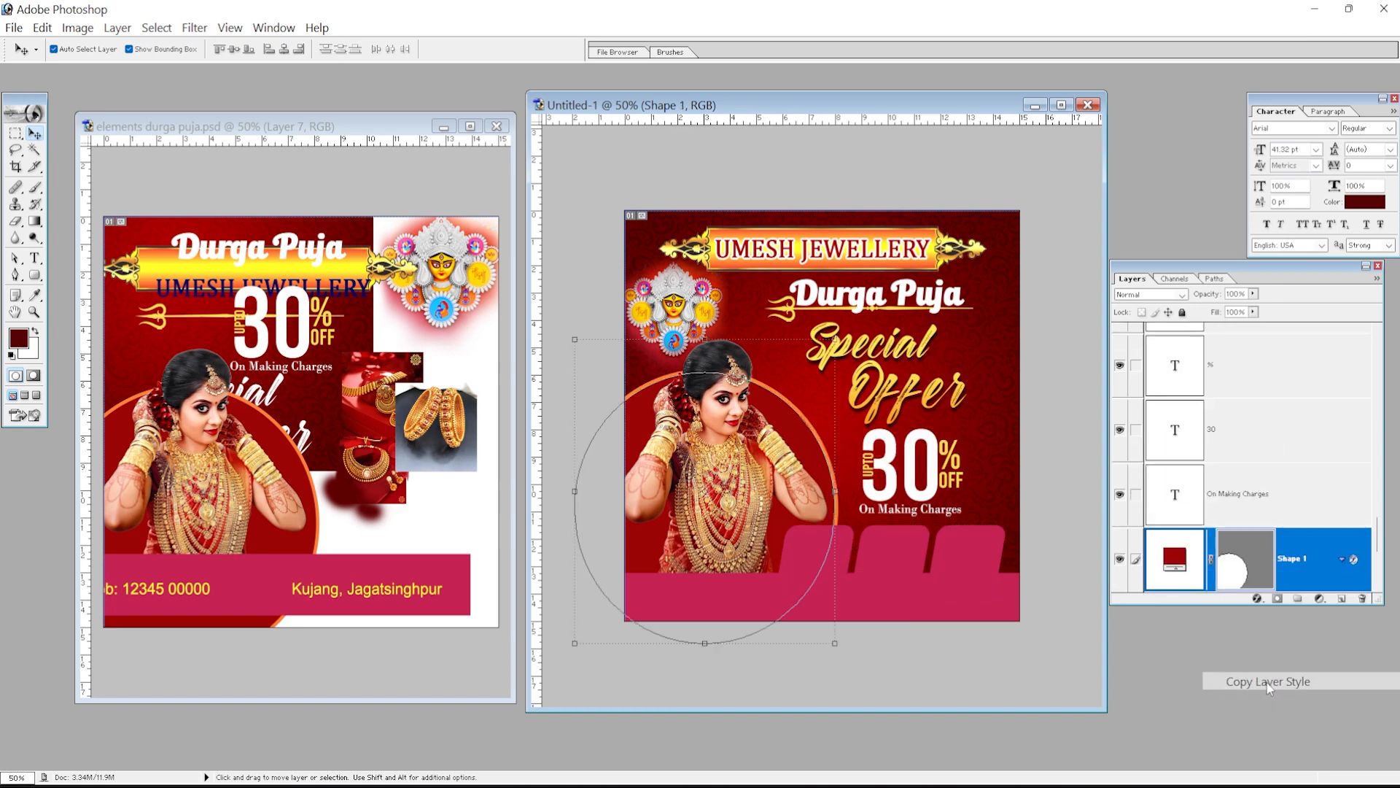
pyautogui.rightClick(830, 554)
pyautogui.click(833, 561)
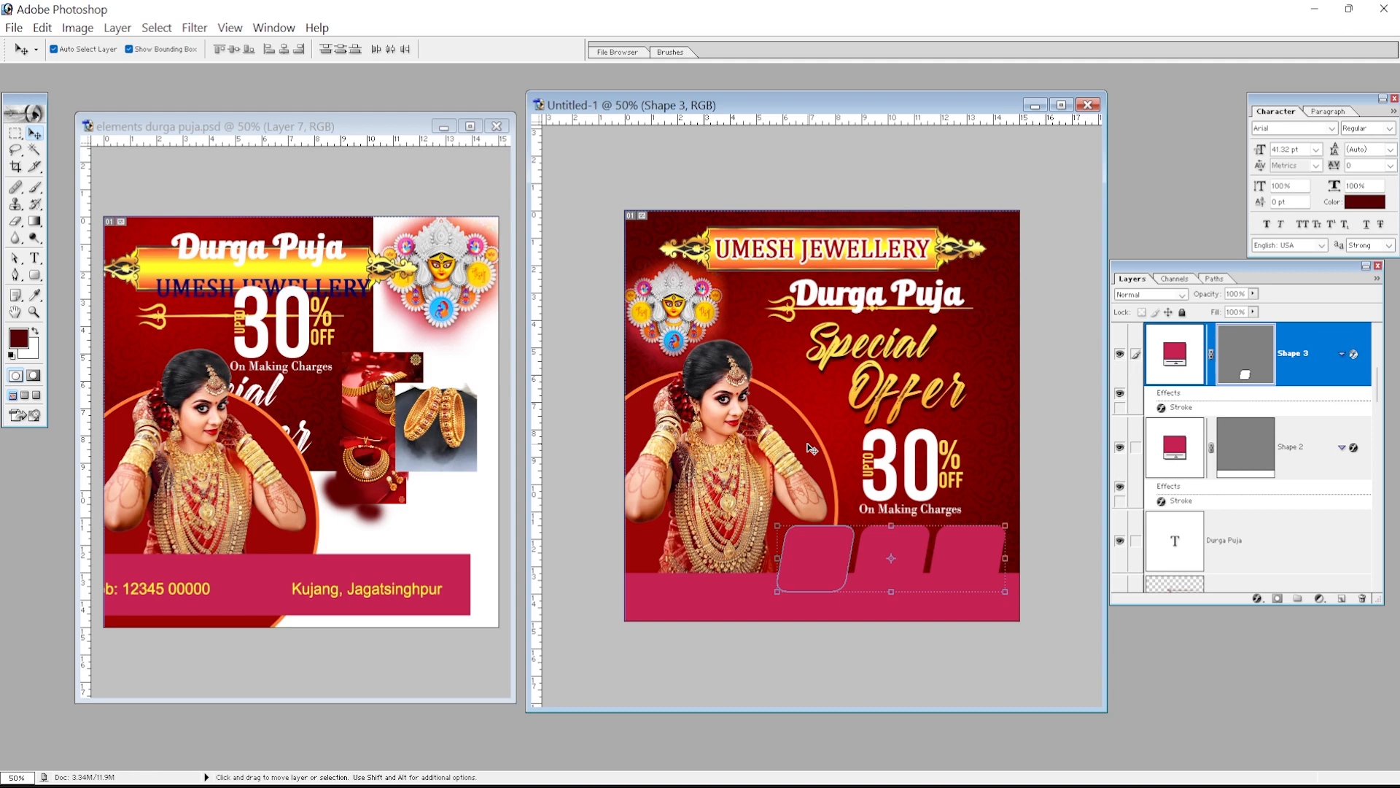
pyautogui.hotkey('ctrl', '+')
pyautogui.hotkey('ctrl', '+')
pyautogui.hotkey('ctrl', '-')
pyautogui.rightClick(1301, 338)
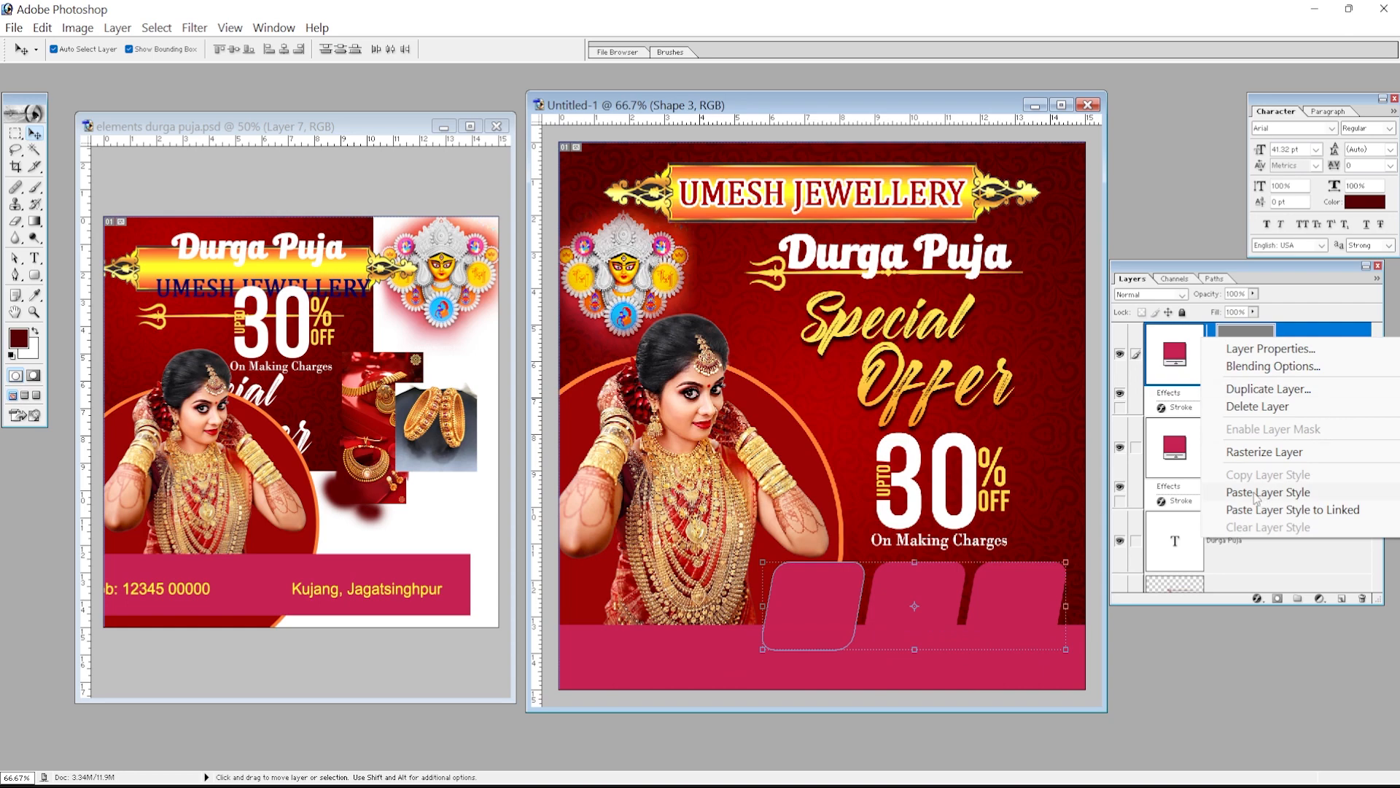
pyautogui.click(1260, 493)
# - Give the first tile a thinner orange stroke positioned outside its edge
pyautogui.click(1256, 597)
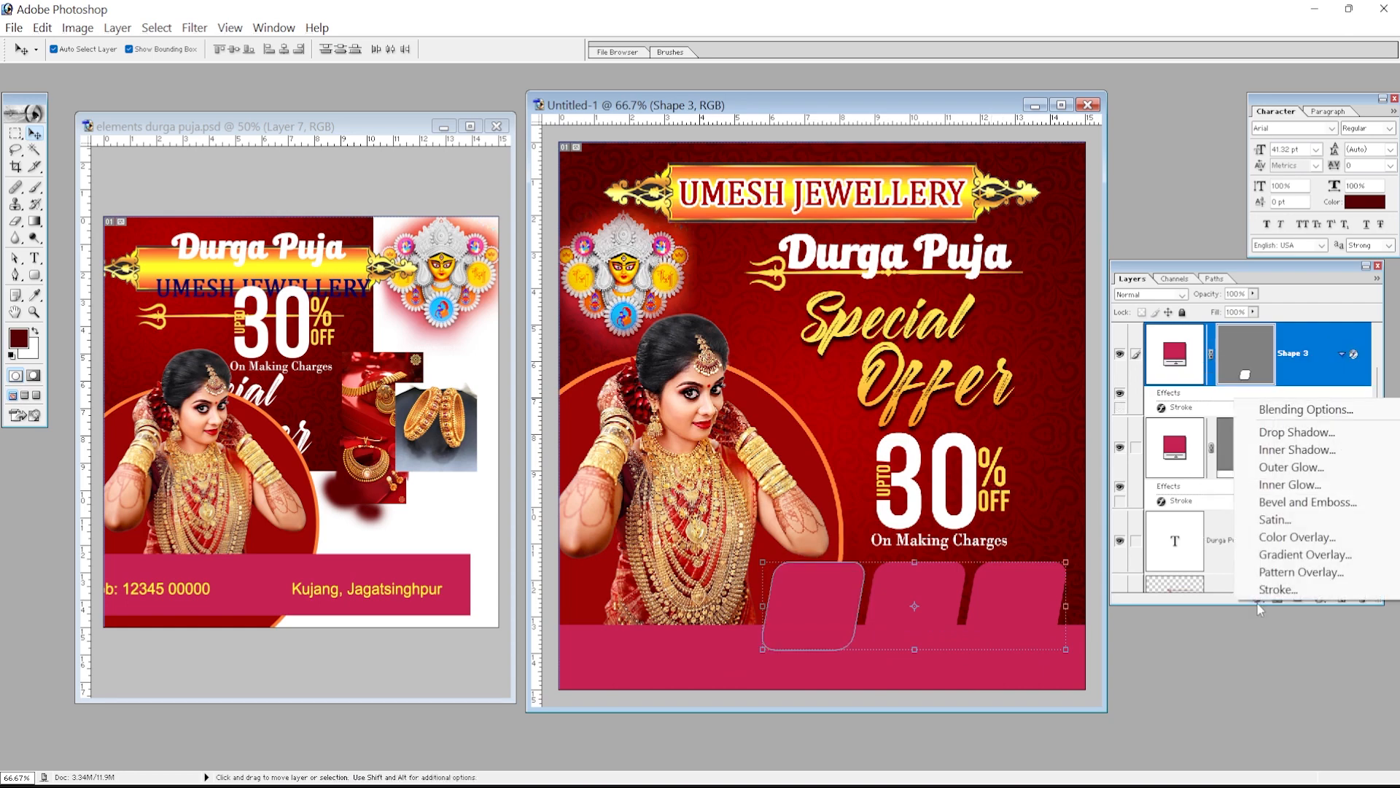
pyautogui.click(1269, 593)
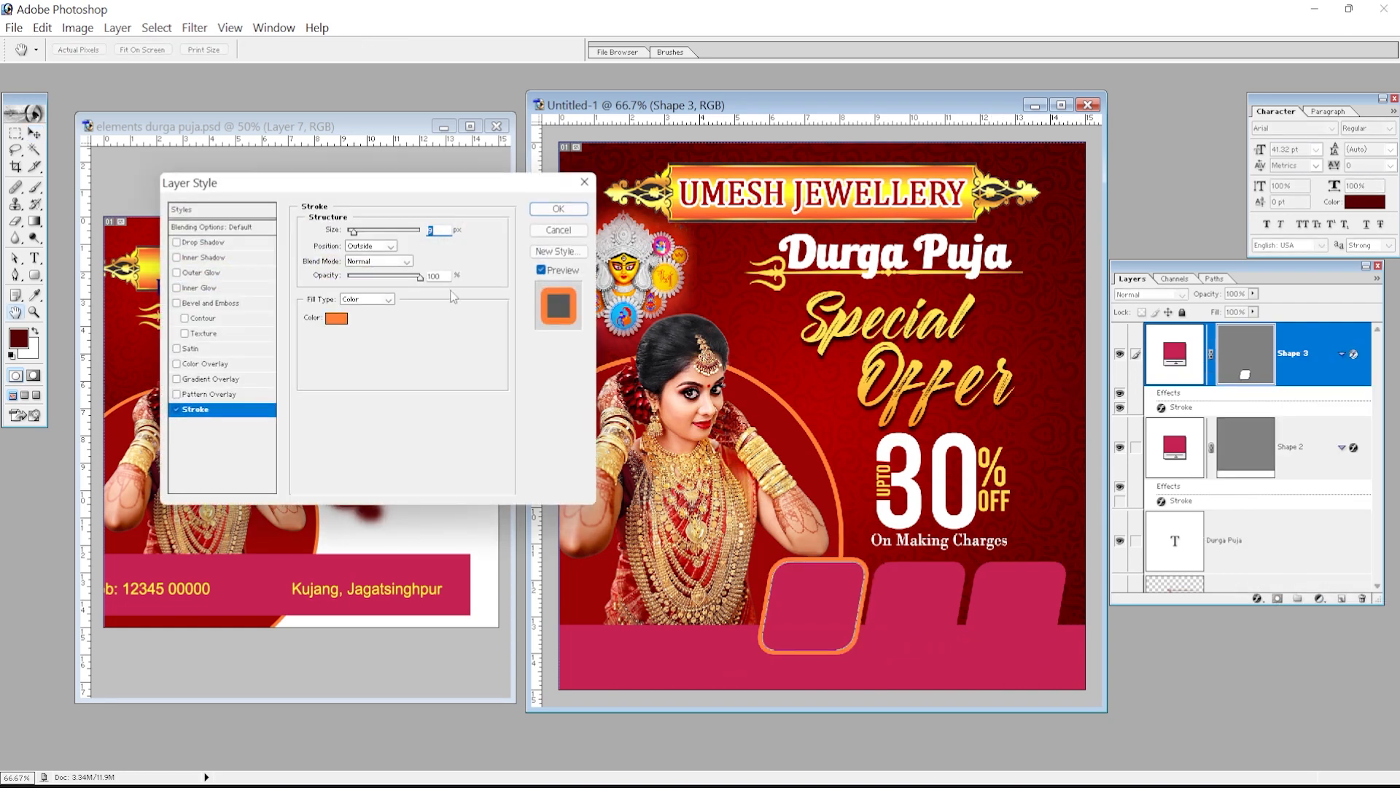
pyautogui.click(334, 319)
pyautogui.click(810, 426)
pyautogui.click(810, 432)
pyautogui.press('Return')
pyautogui.press('Down')
pyautogui.press('Down')
pyautogui.press('Down')
pyautogui.press('Down')
pyautogui.press('Down')
pyautogui.press('Down')
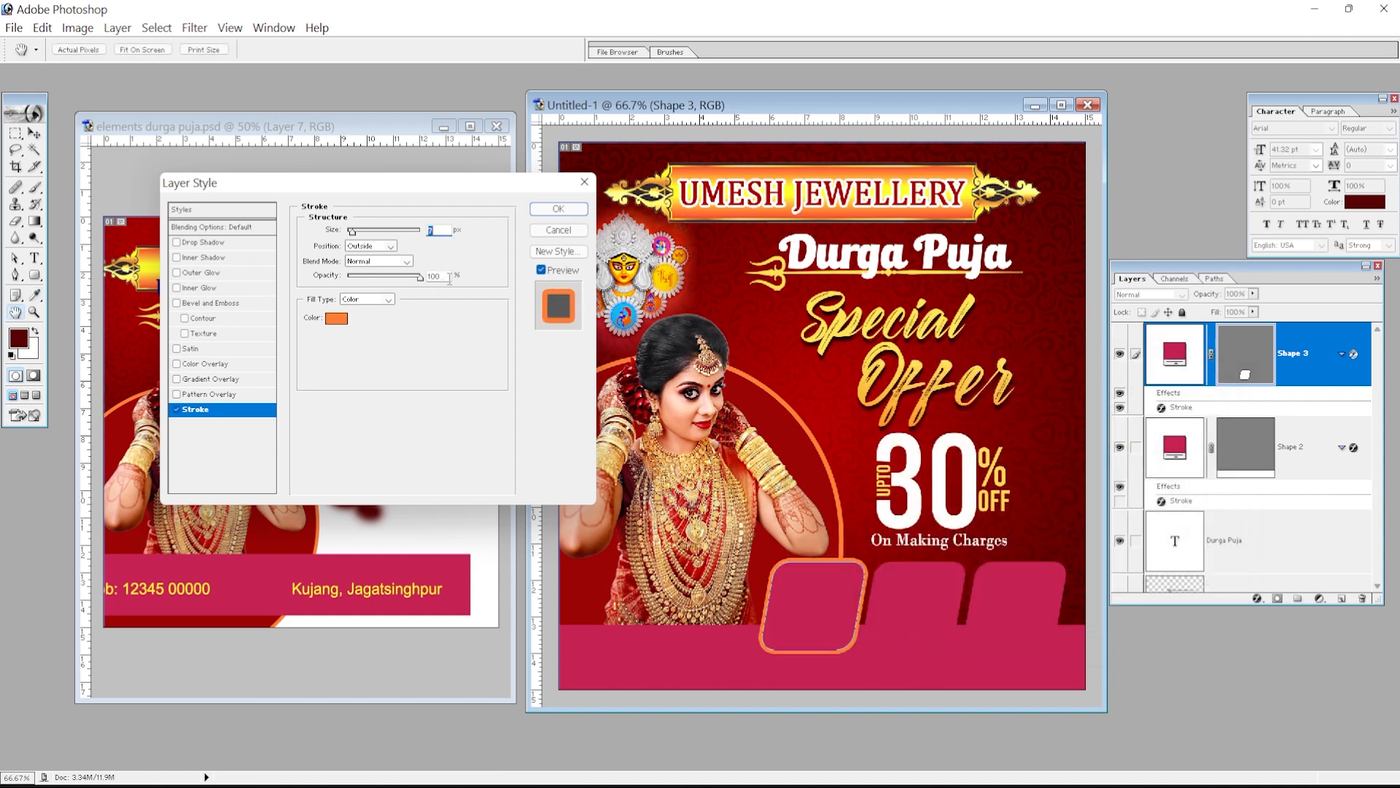
pyautogui.press('Up')
pyautogui.press('Up')
pyautogui.press('Up')
pyautogui.press('Return')
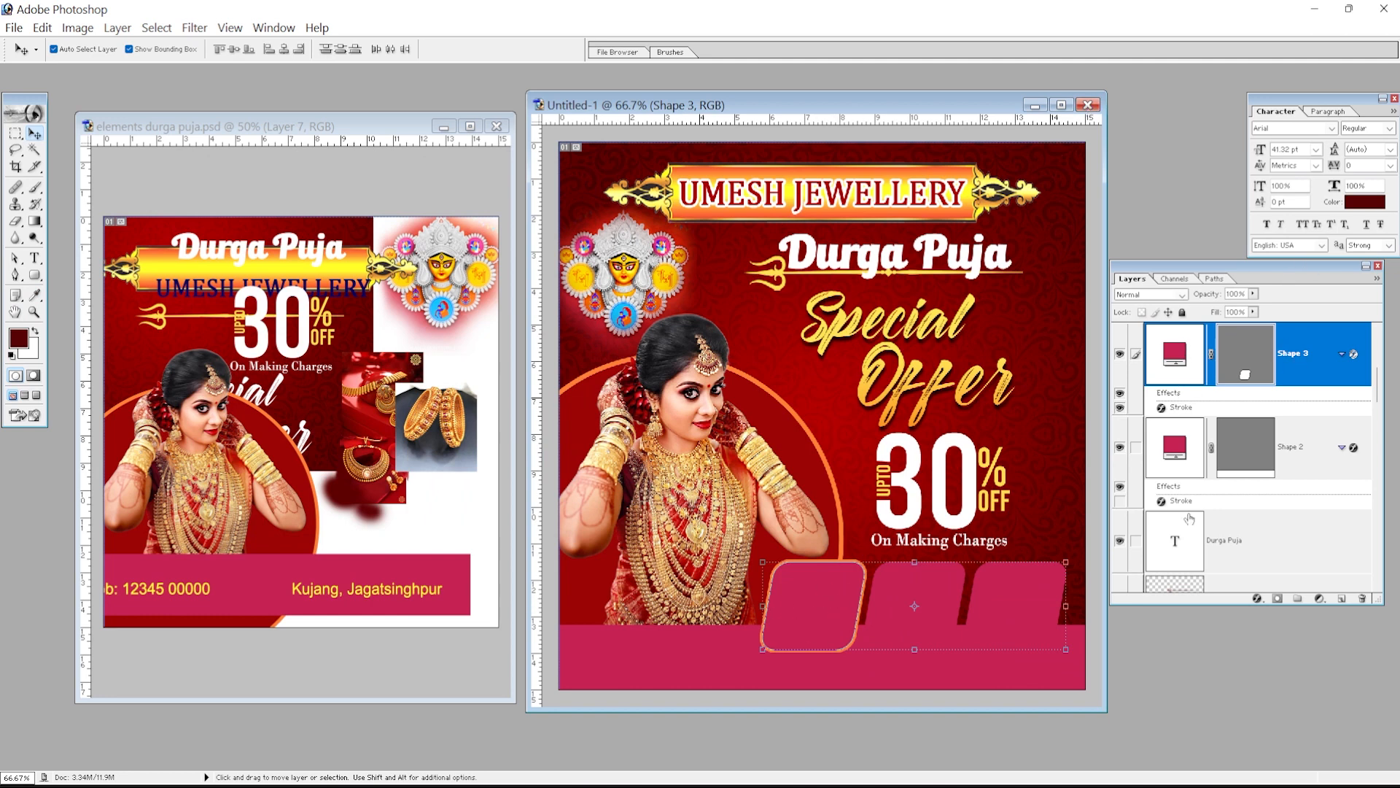
# - Copy the first tile's layer style and paste it onto the middle and last tiles
pyautogui.rightClick(1293, 356)
pyautogui.click(1253, 497)
pyautogui.click(948, 591)
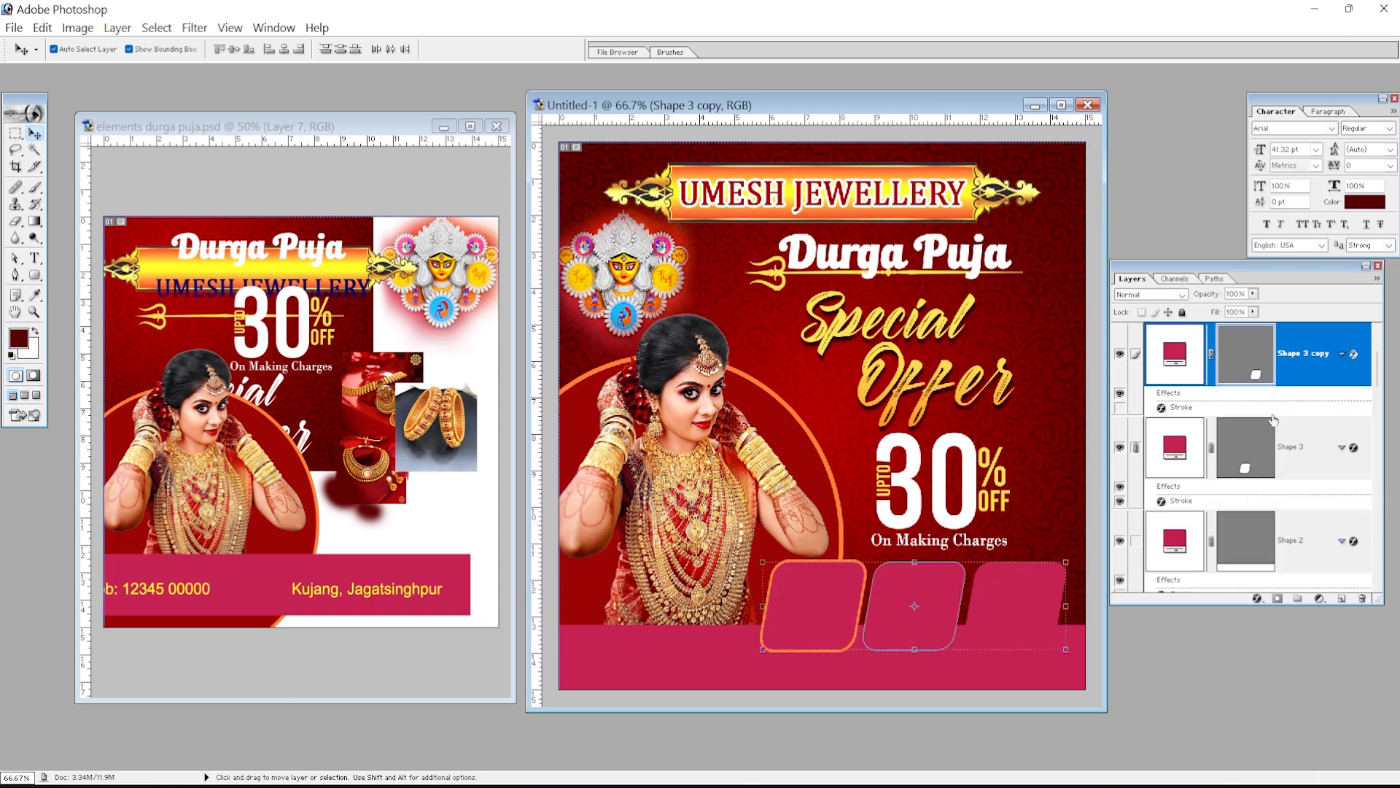
pyautogui.keyDown('shift'); pyautogui.rightClick(902, 608); pyautogui.keyUp('shift')
pyautogui.moveTo(930, 600); pyautogui.dragTo(1031, 600)
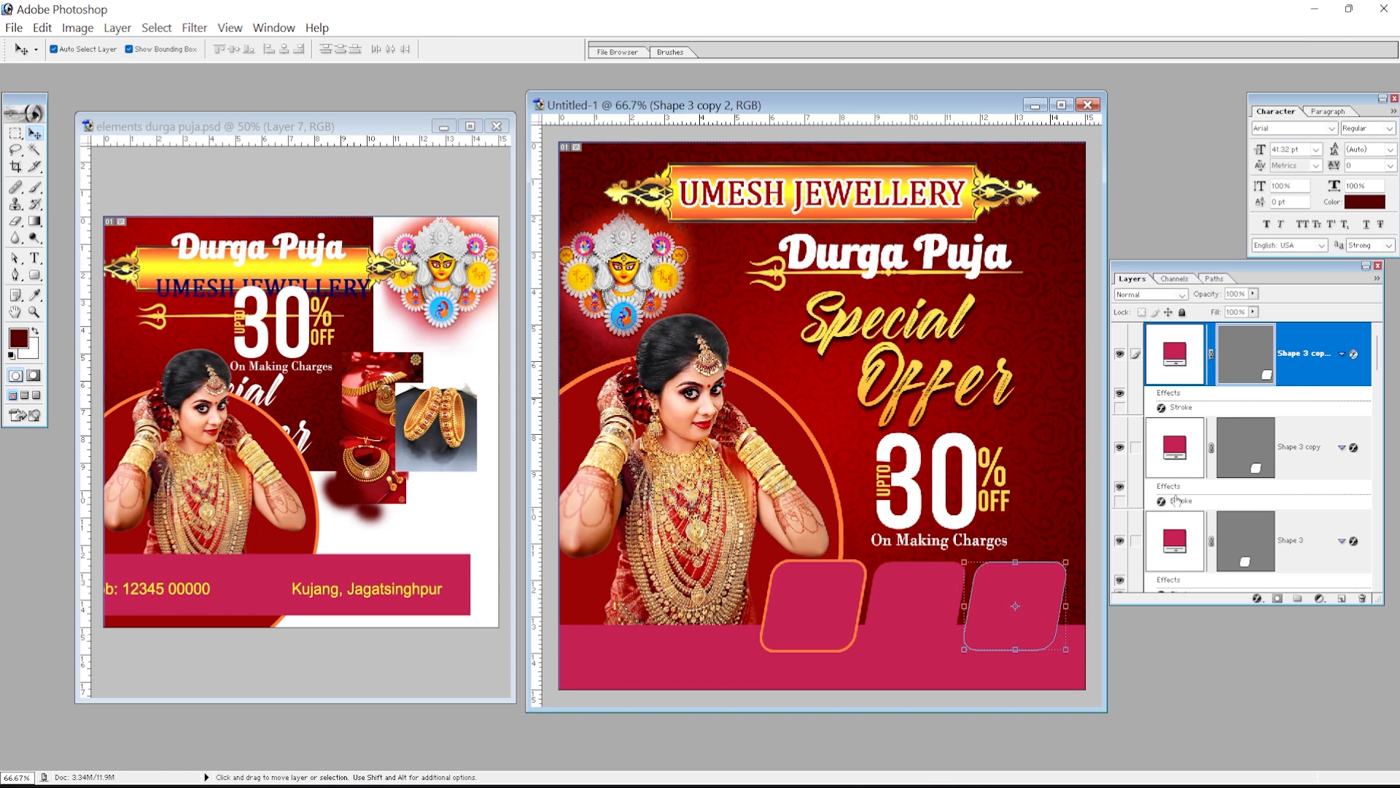
pyautogui.click(916, 603)
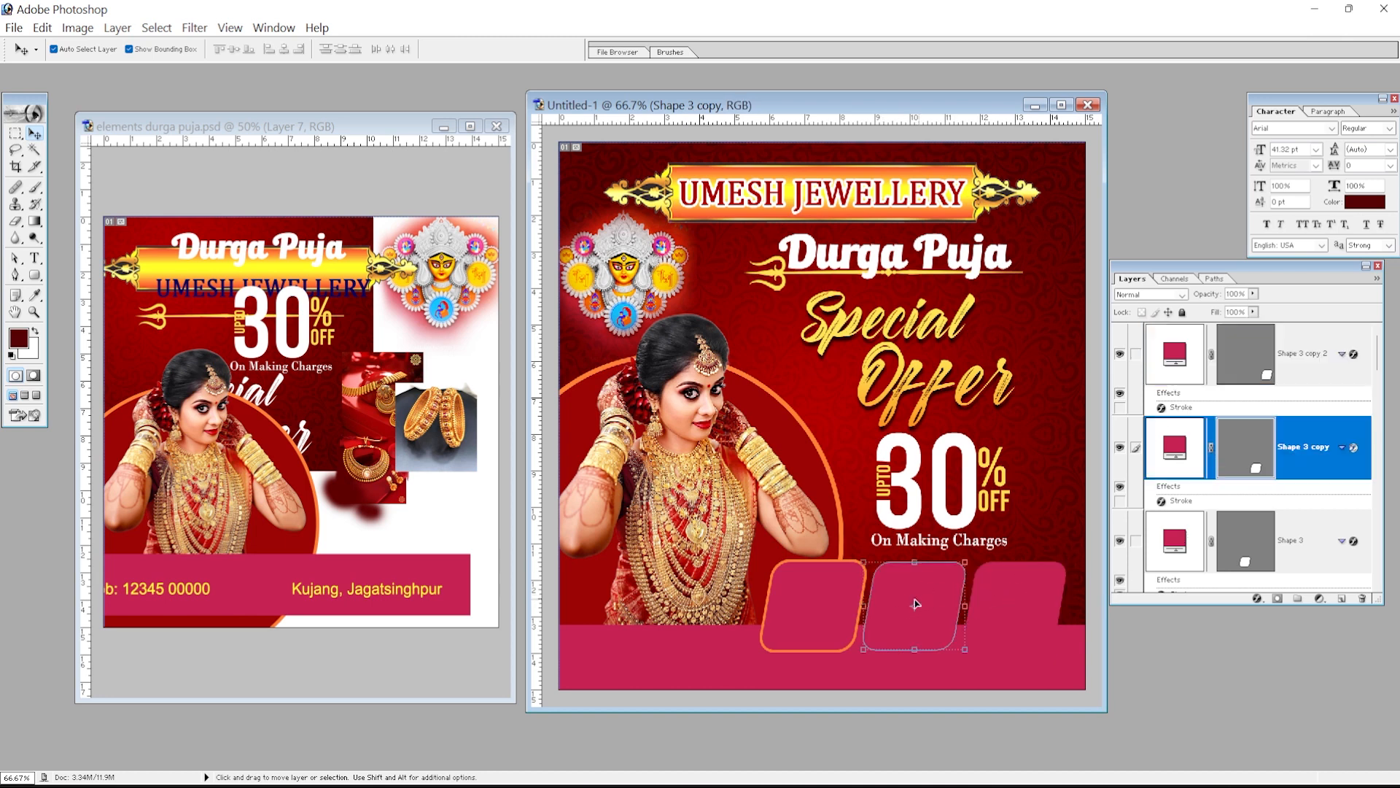
pyautogui.rightClick(1302, 444)
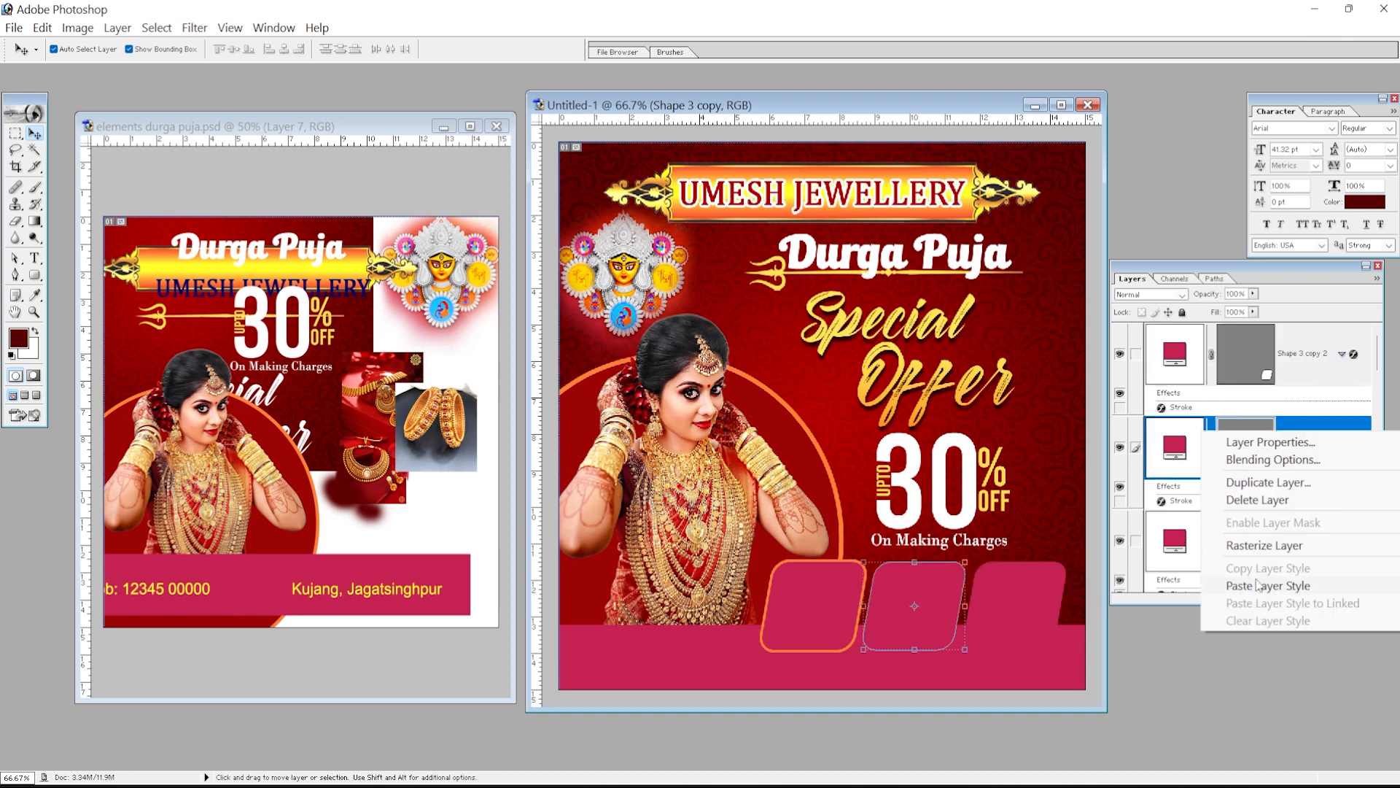
pyautogui.click(1320, 368)
pyautogui.rightClick(1318, 350)
pyautogui.click(878, 626)
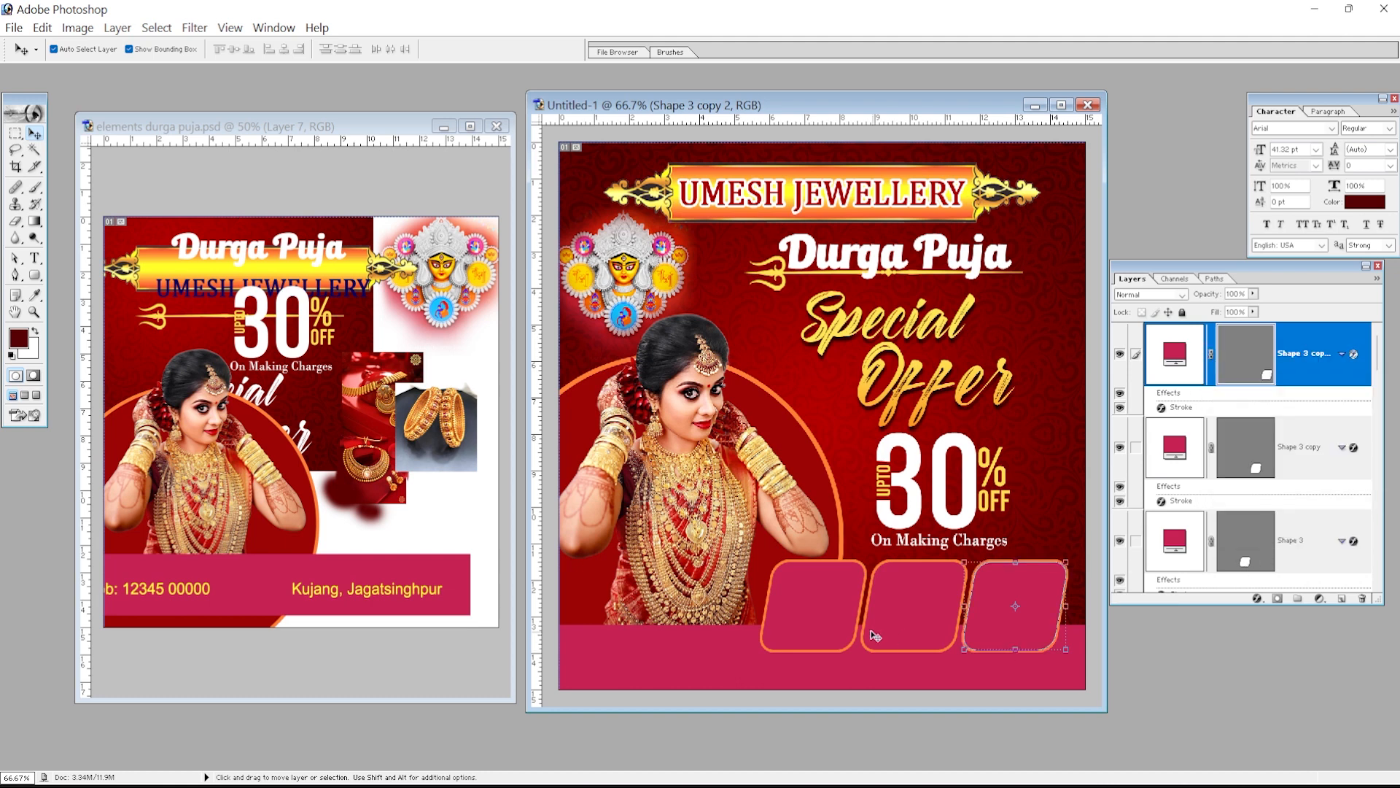
# - Widen the gaps by shifting the first and middle tiles left, link the three tiles, and distribute them evenly horizontally
pyautogui.click(899, 621)
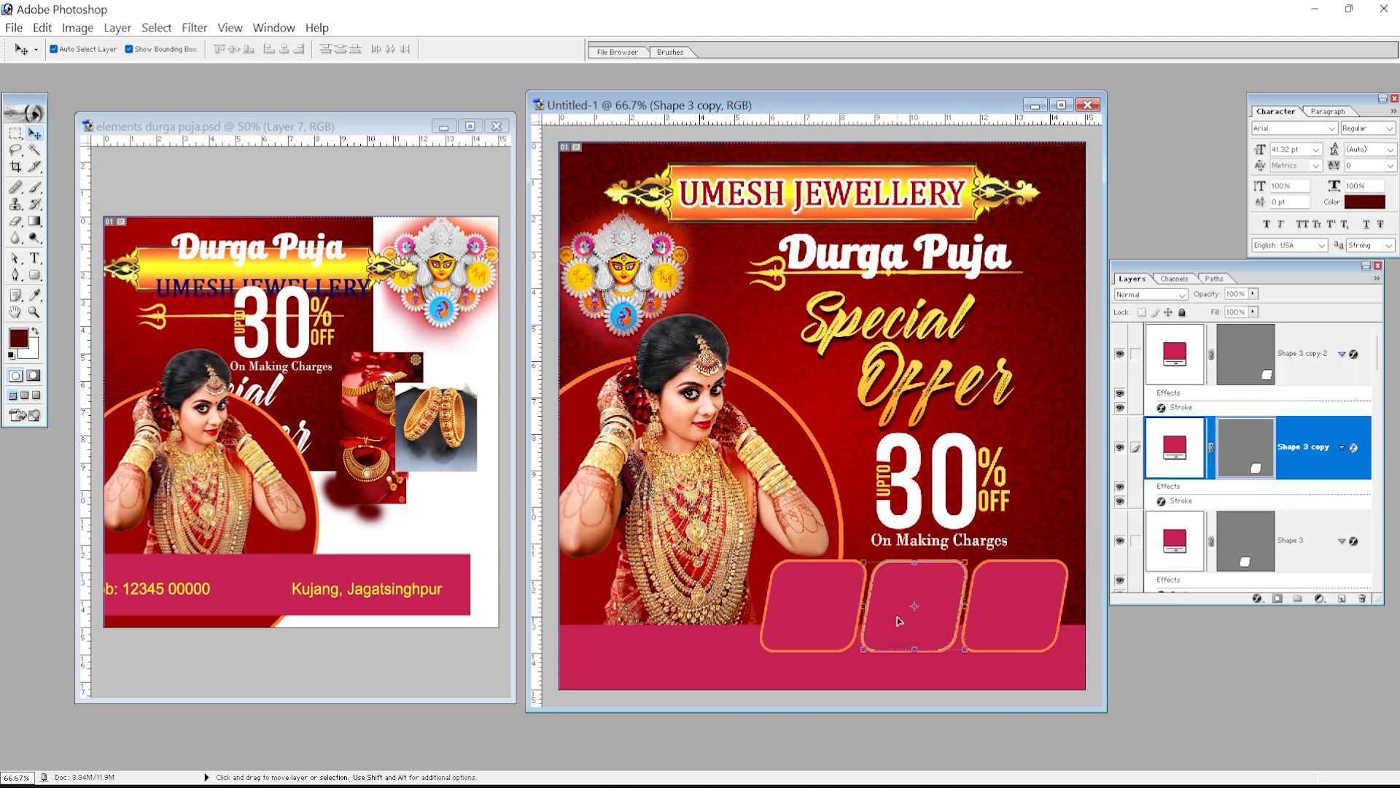
pyautogui.click(1026, 603)
pyautogui.moveTo(839, 609); pyautogui.dragTo(826, 607)
pyautogui.moveTo(934, 602); pyautogui.dragTo(928, 603)
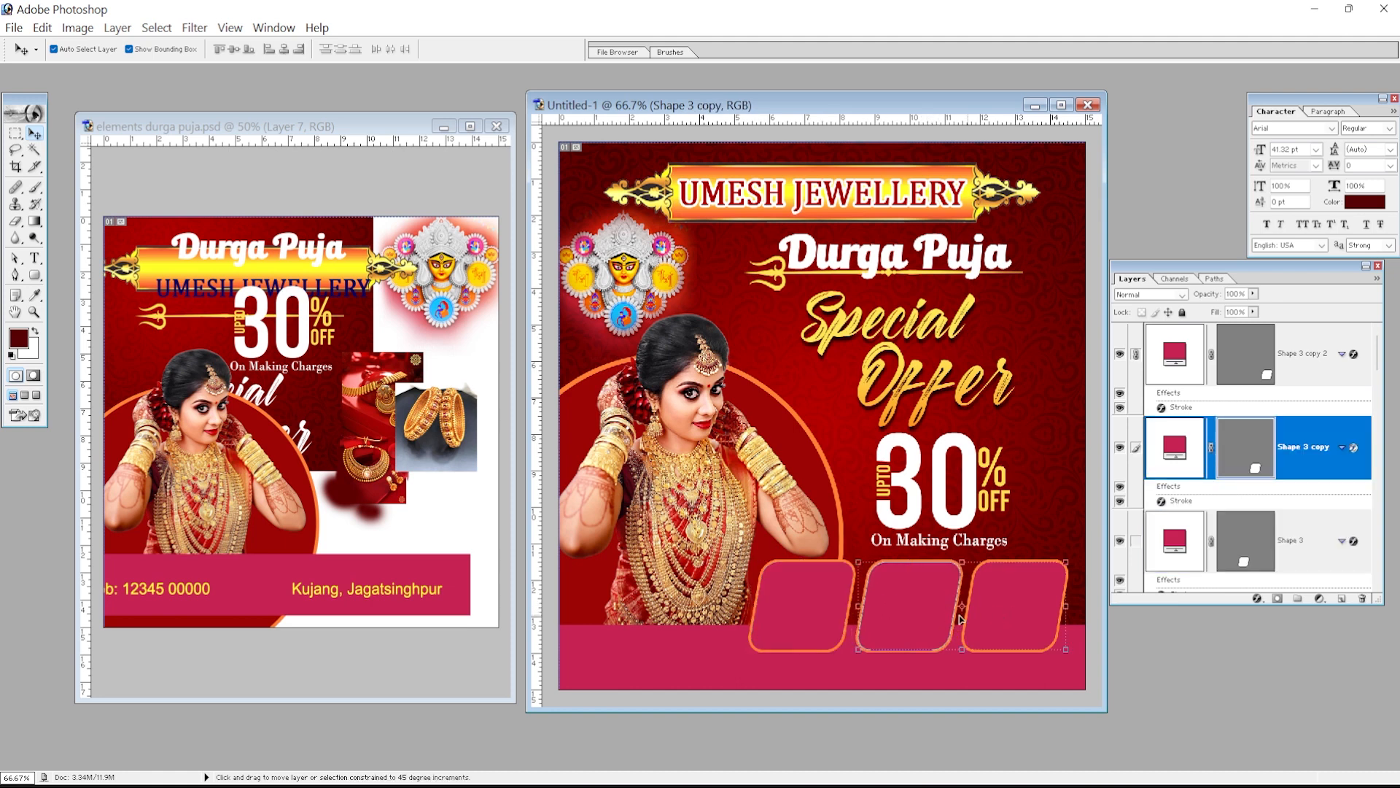
pyautogui.keyDown('shift'); pyautogui.click(798, 620); pyautogui.keyUp('shift')
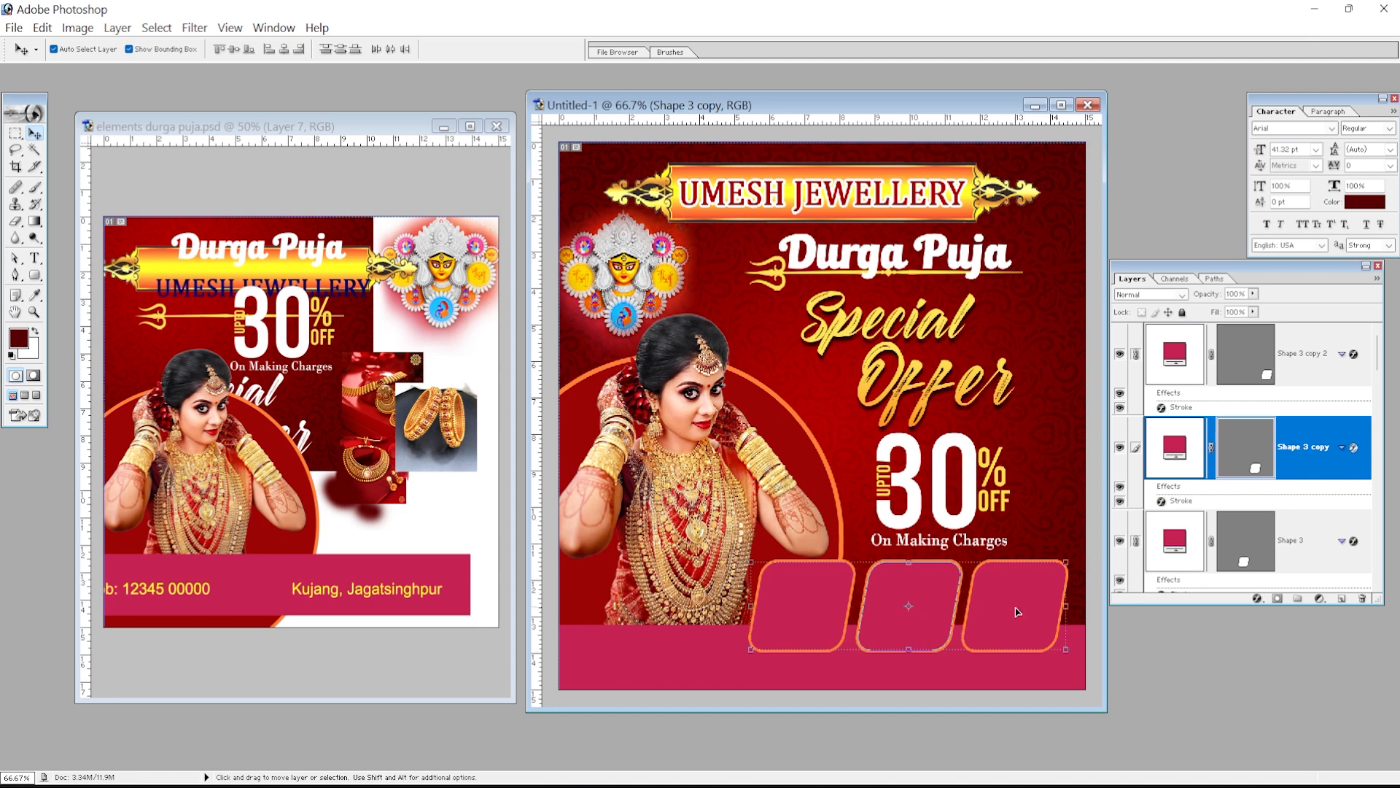
pyautogui.click(391, 51)
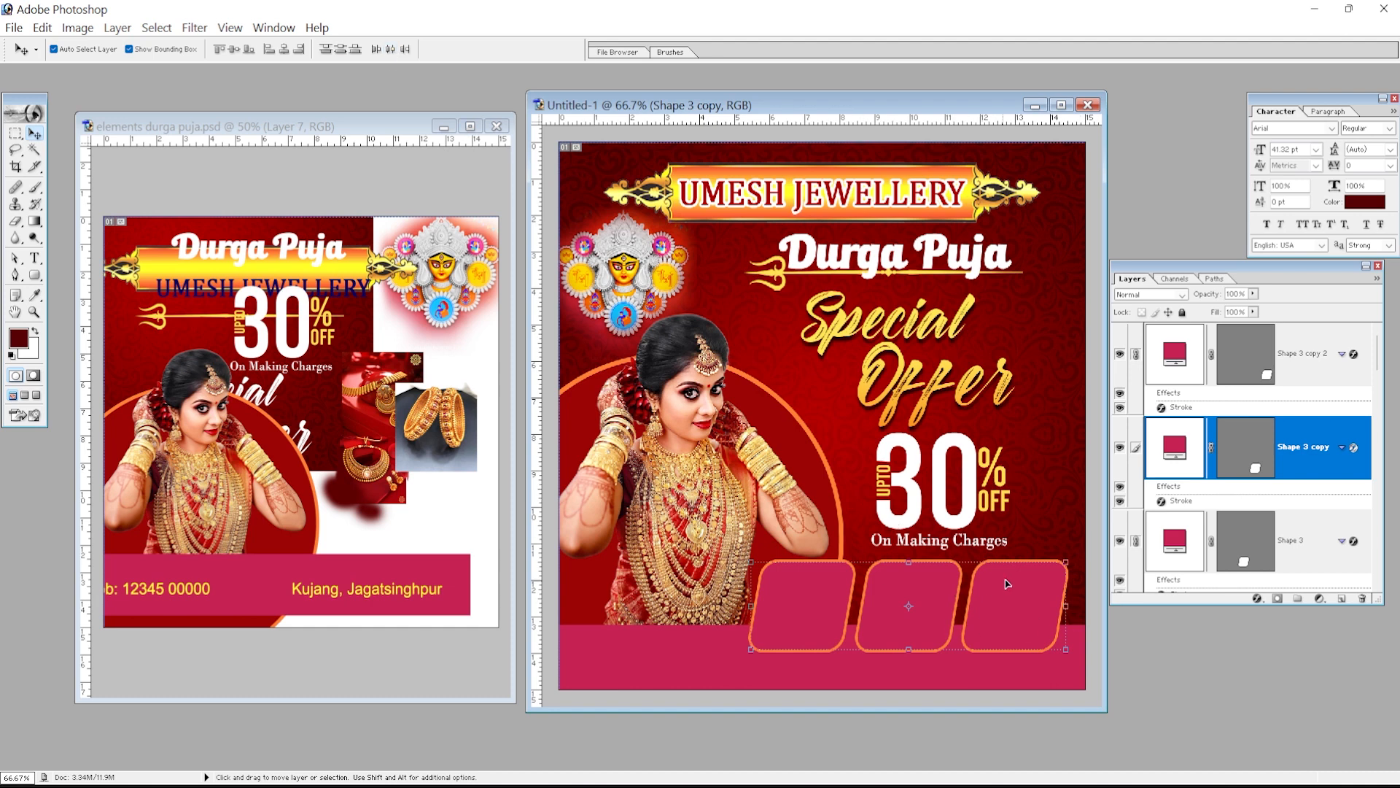
pyautogui.click(689, 447)
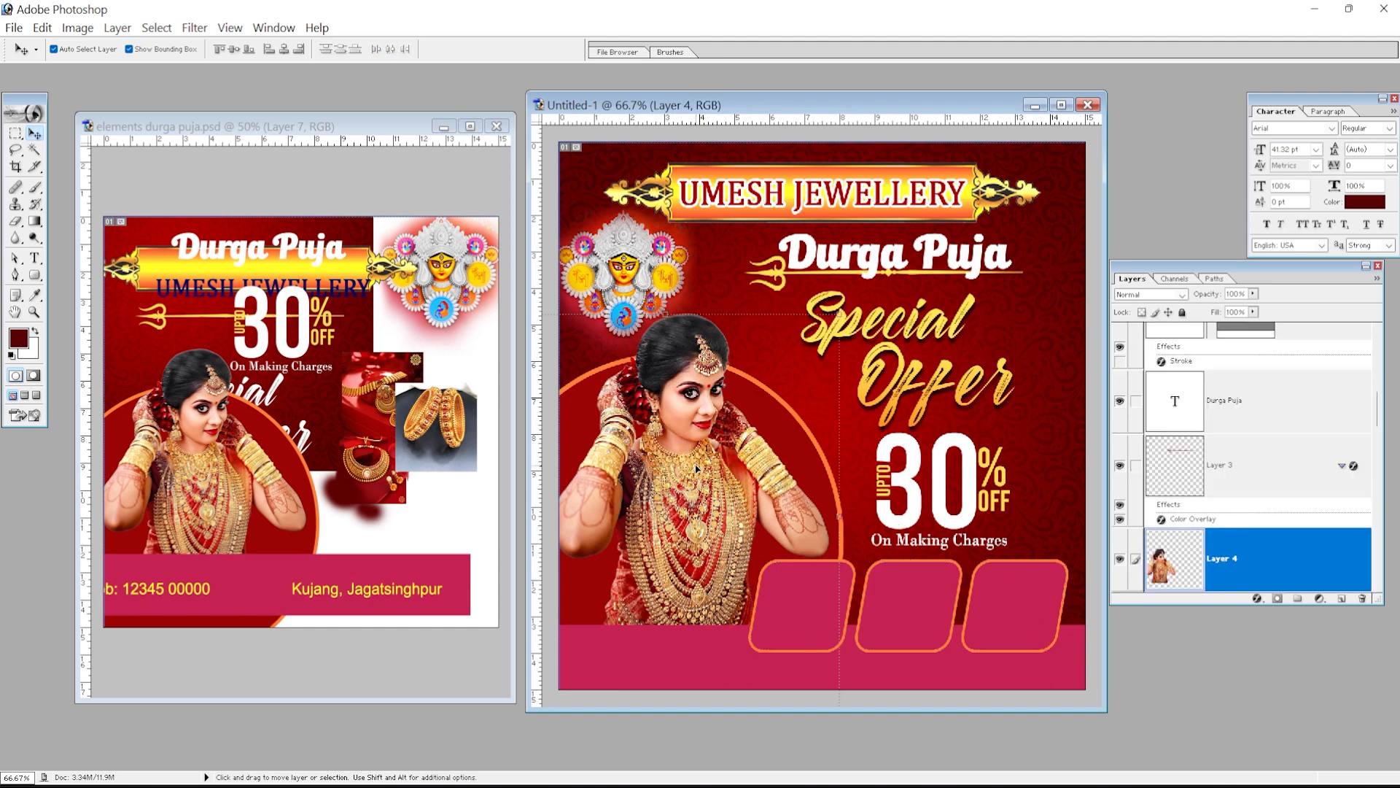
# - Bring the location text and the mobile number text from the elements file into the poster's pink bottom strip
pyautogui.moveTo(377, 598); pyautogui.dragTo(956, 676)
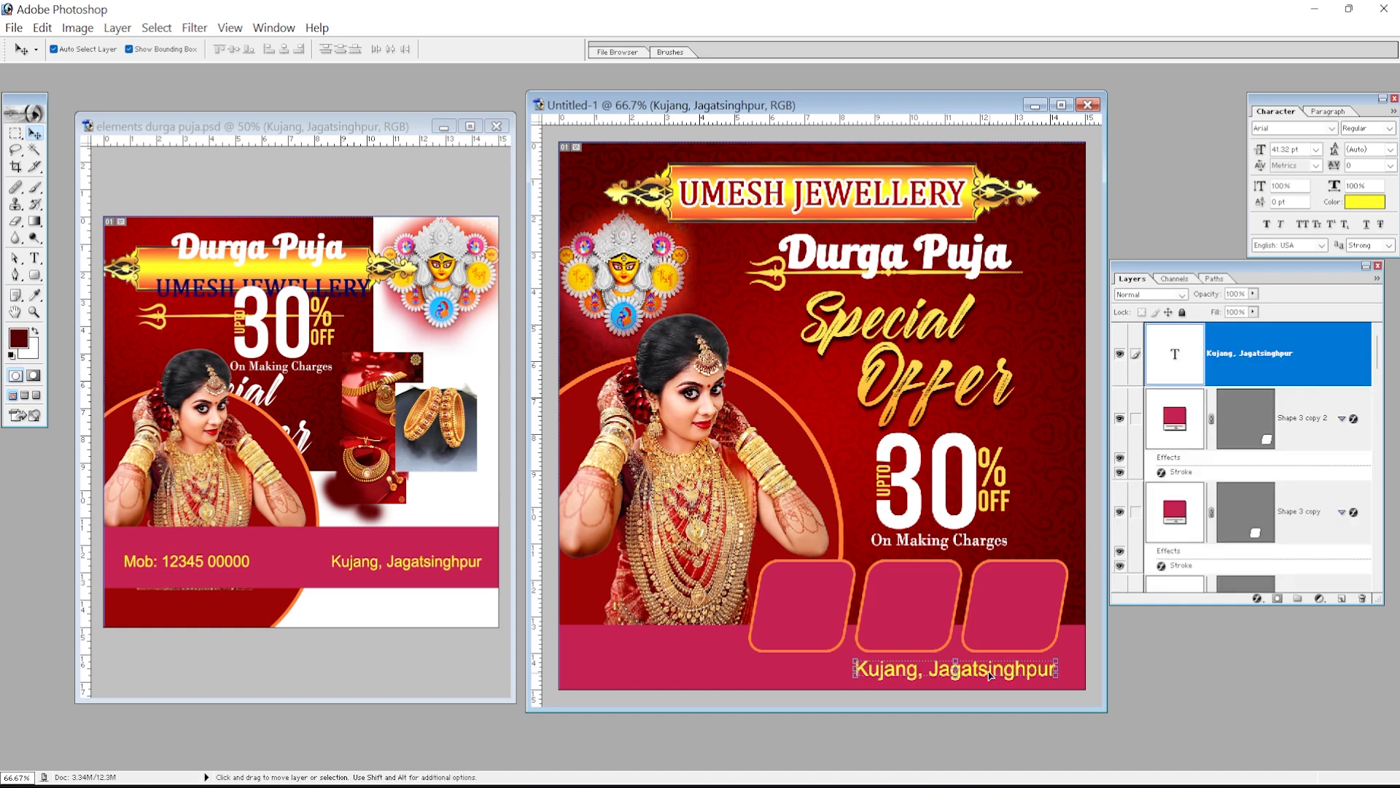
pyautogui.click(239, 563)
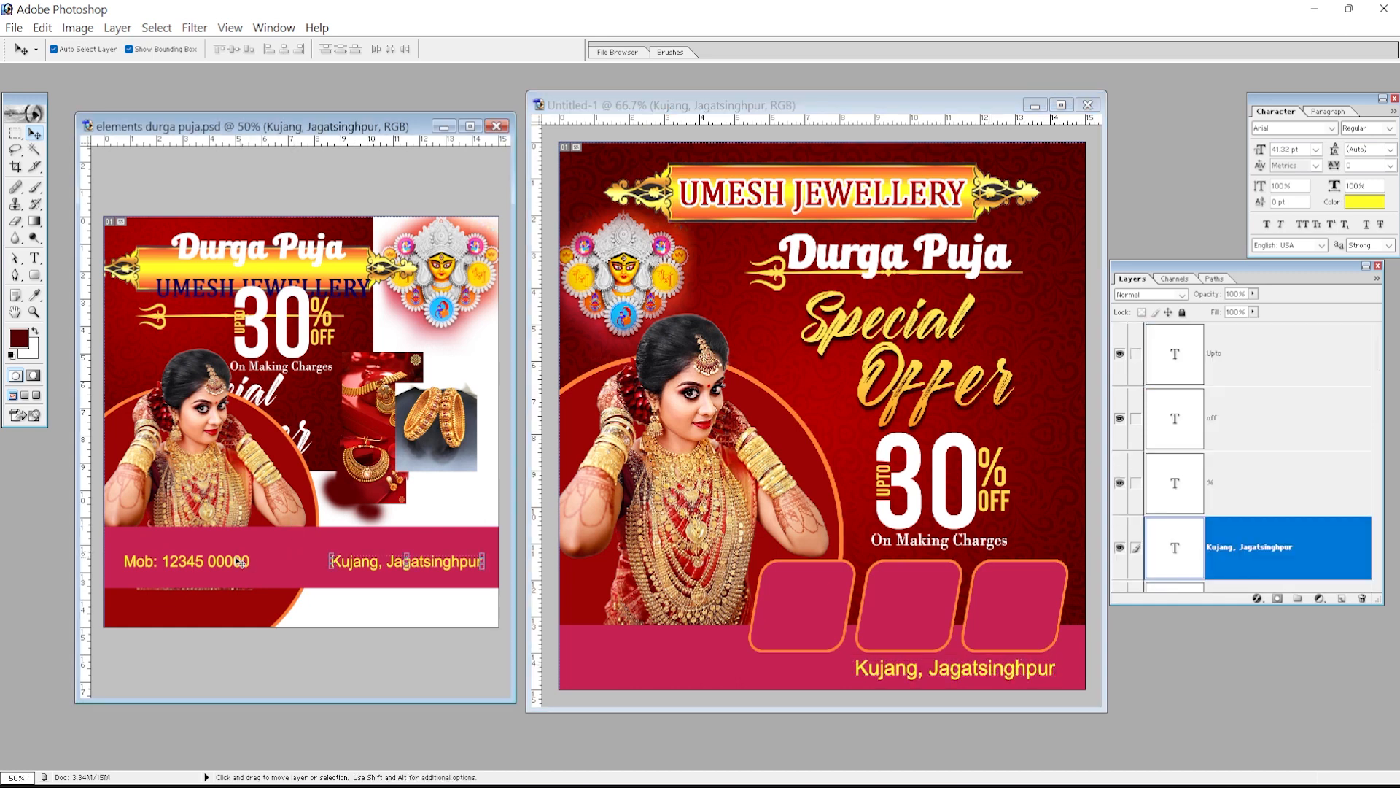
pyautogui.moveTo(236, 564); pyautogui.dragTo(716, 676)
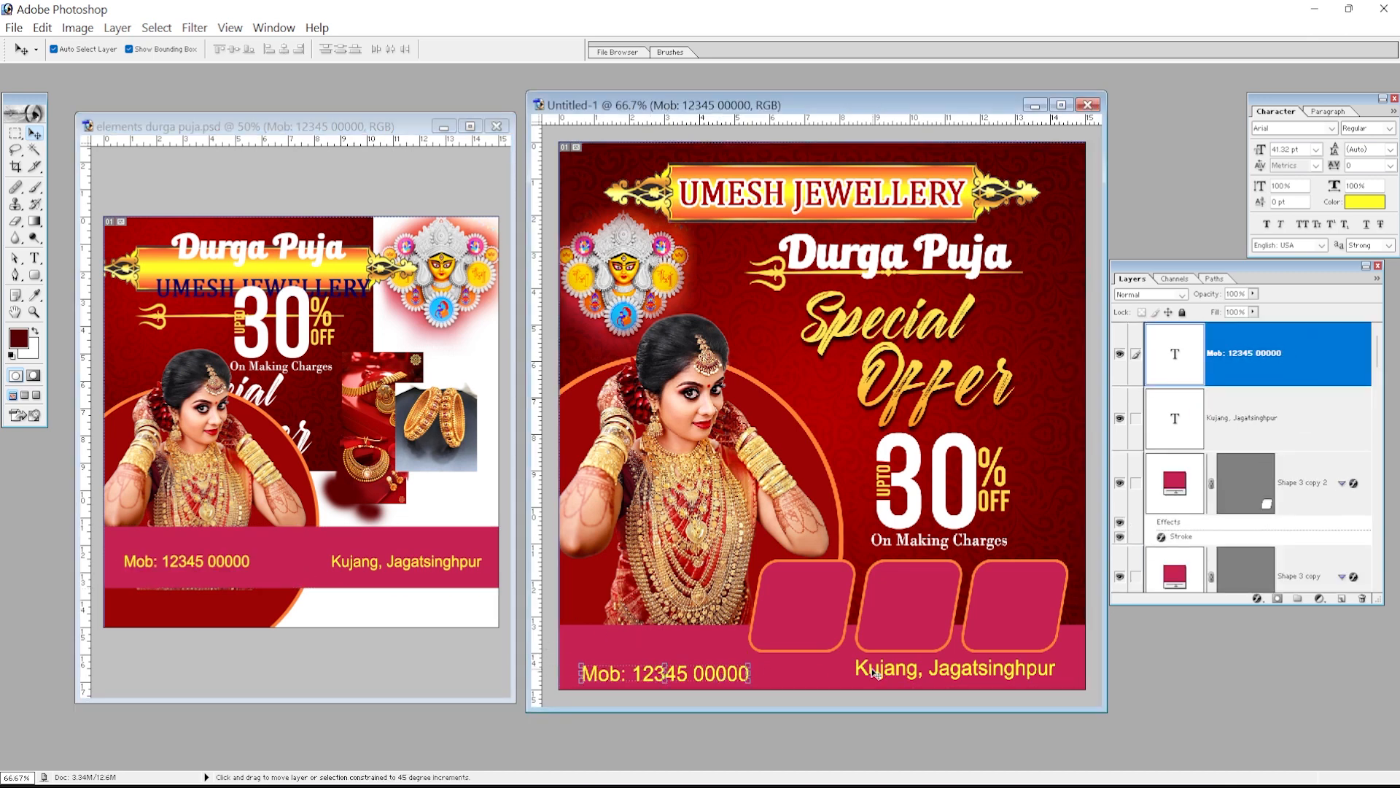
# - Link the two contact texts, align their top edges, and nudge them up within the bottom strip
pyautogui.keyDown('shift'); pyautogui.click(884, 672); pyautogui.keyUp('shift')
pyautogui.keyDown('shift'); pyautogui.click(879, 673); pyautogui.keyUp('shift')
pyautogui.keyDown('shift'); pyautogui.click(882, 670); pyautogui.keyUp('shift')
pyautogui.keyDown('shift'); pyautogui.click(884, 673); pyautogui.keyUp('shift')
pyautogui.keyDown('shift'); pyautogui.click(885, 675); pyautogui.keyUp('shift')
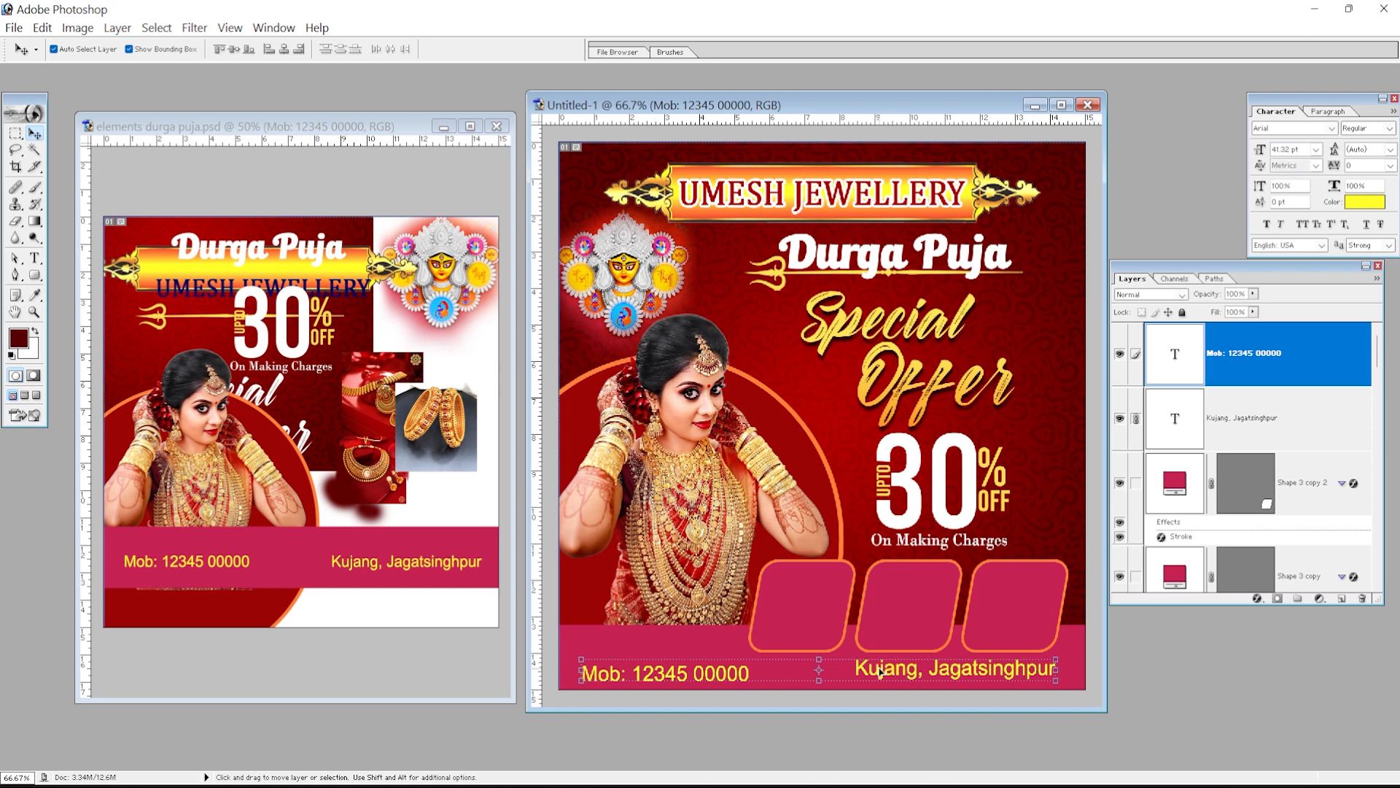
pyautogui.click(220, 49)
pyautogui.press('Up')
pyautogui.press('Up')
pyautogui.press('Up')
pyautogui.press('Up')
pyautogui.press('Up')
pyautogui.press('Up')
pyautogui.press('Up')
pyautogui.press('Up')
pyautogui.press('Up')
pyautogui.press('Up')
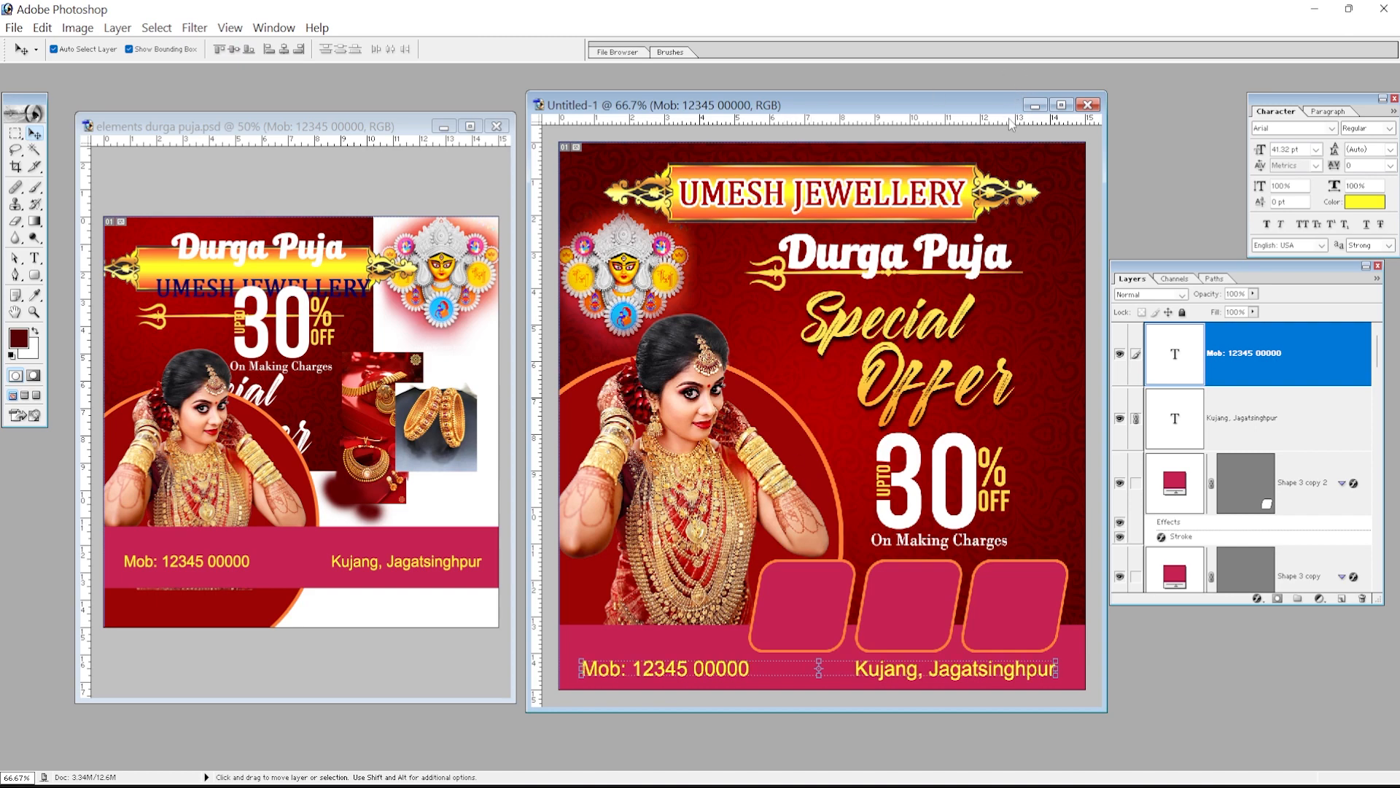
# - Move the 30% OFF text block with its making charges line up slightly, closer to the Special Offer heading
pyautogui.click(1061, 105)
pyautogui.hotkey('ctrl', '0')
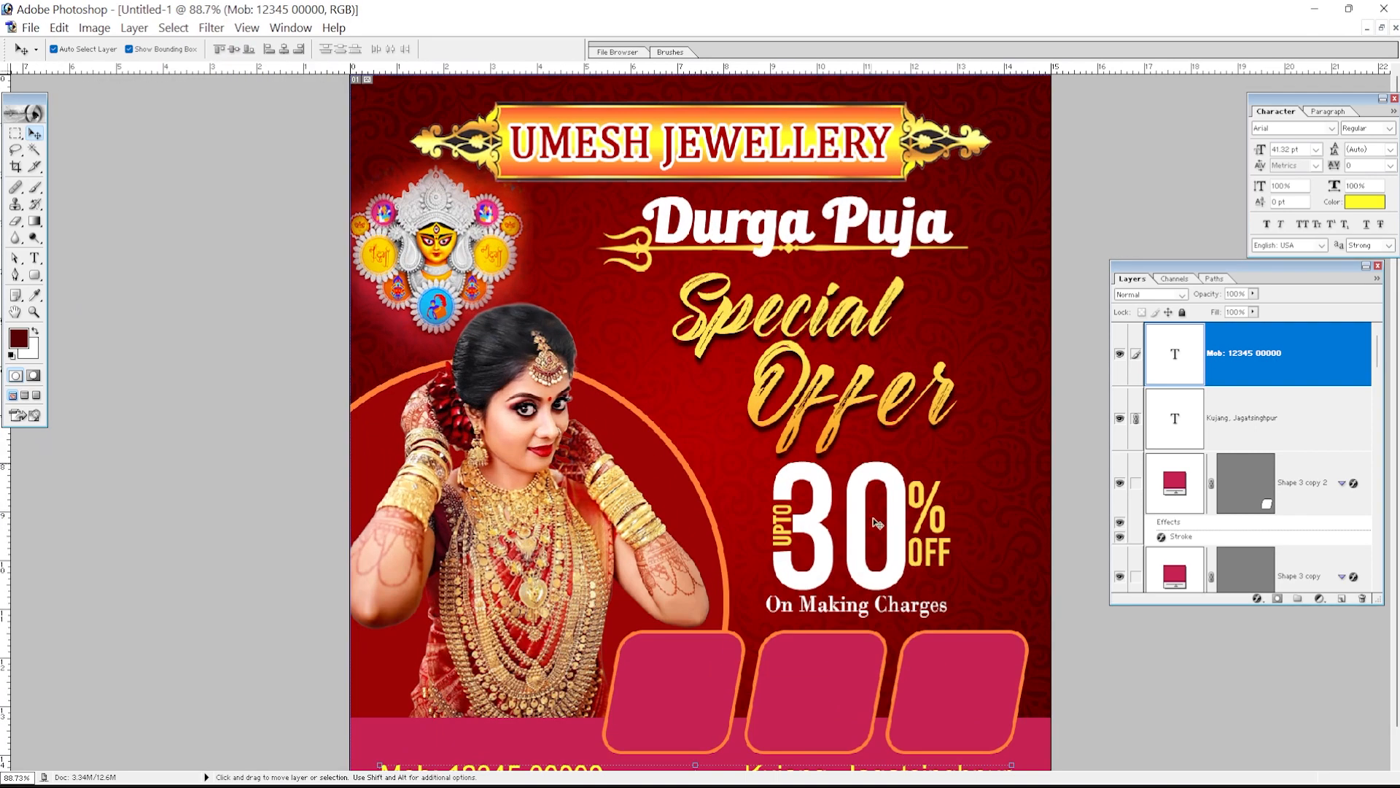
pyautogui.click(898, 524)
pyautogui.click(915, 398)
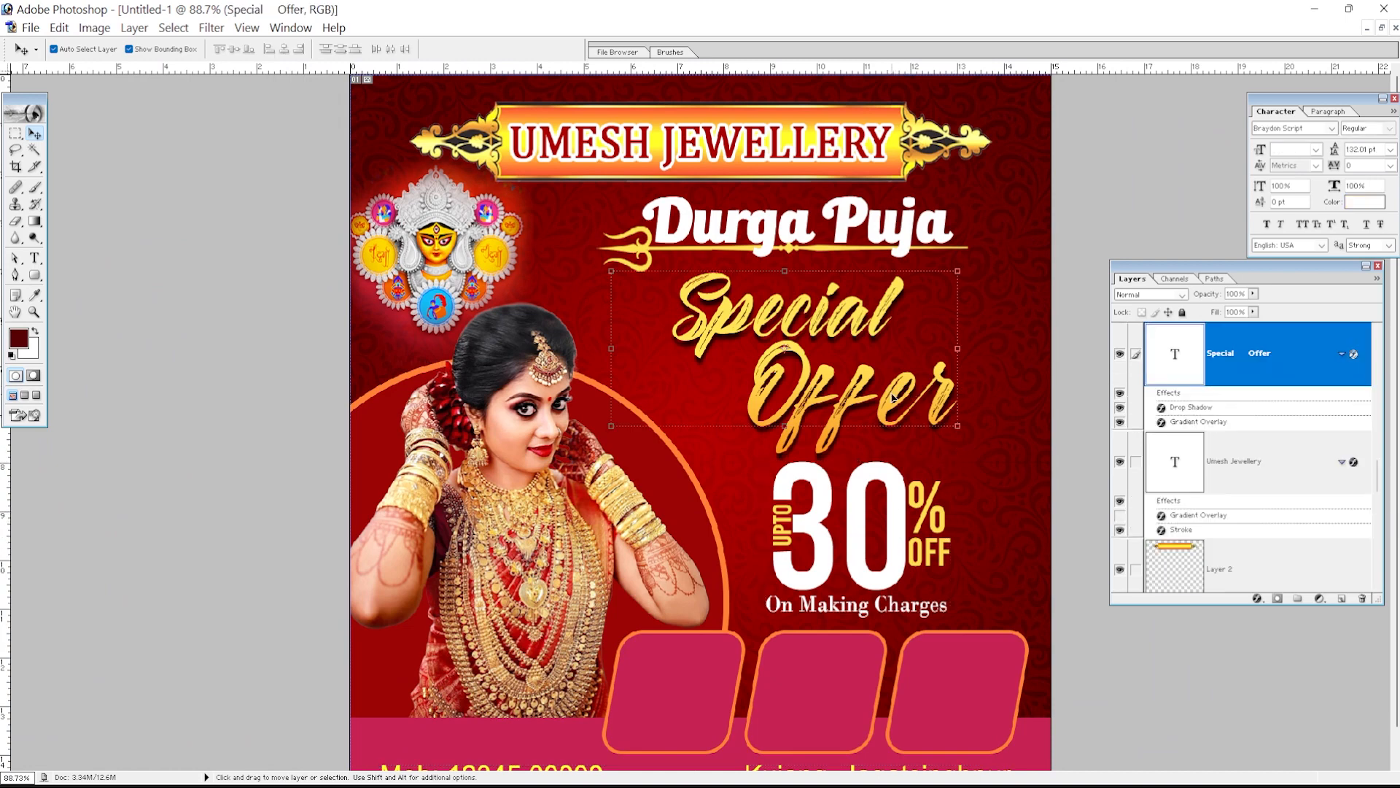
pyautogui.click(899, 534)
pyautogui.hotkey('ctrl', '-')
pyautogui.rightClick(872, 385)
pyautogui.click(925, 411)
pyautogui.scroll(-1, 927, 423)
pyautogui.scroll(2, 926, 424)
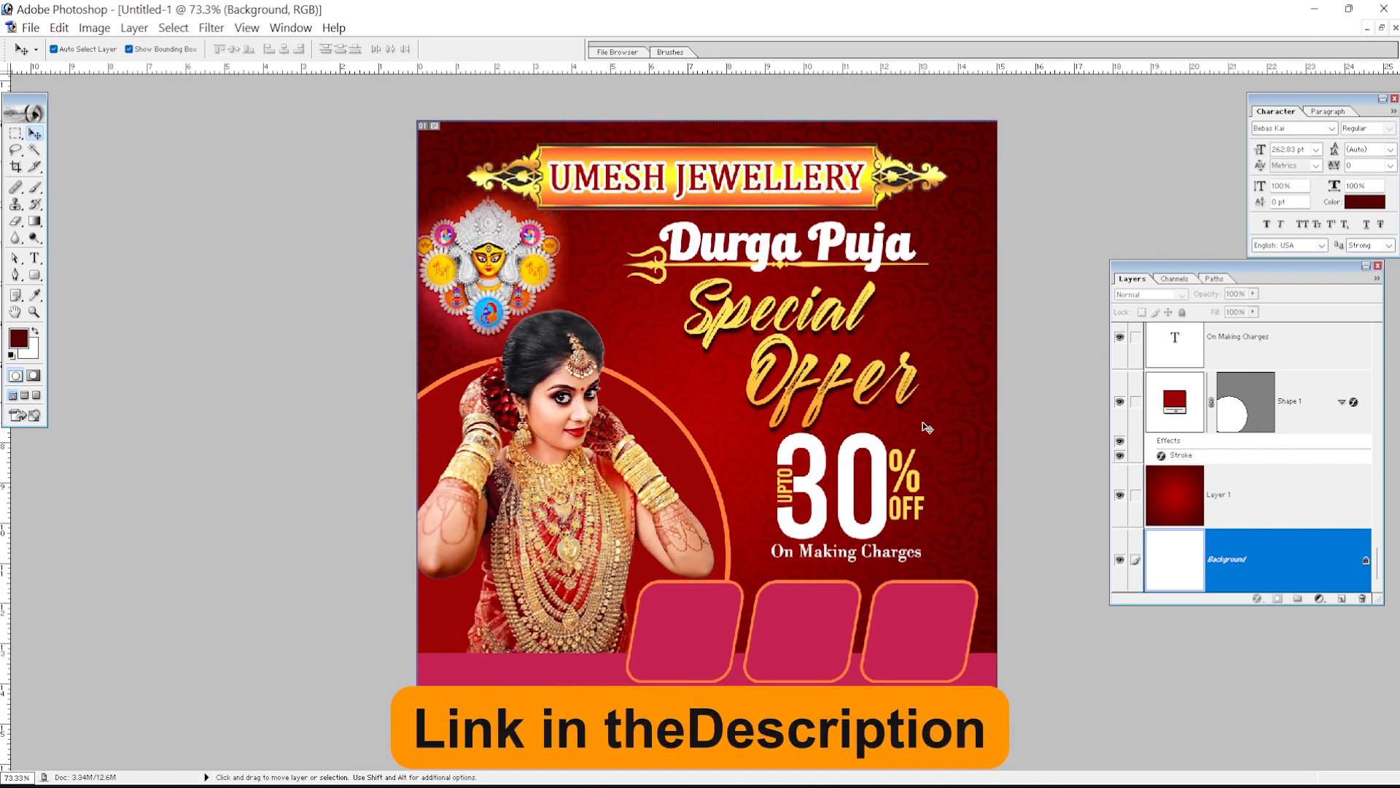
pyautogui.click(1381, 28)
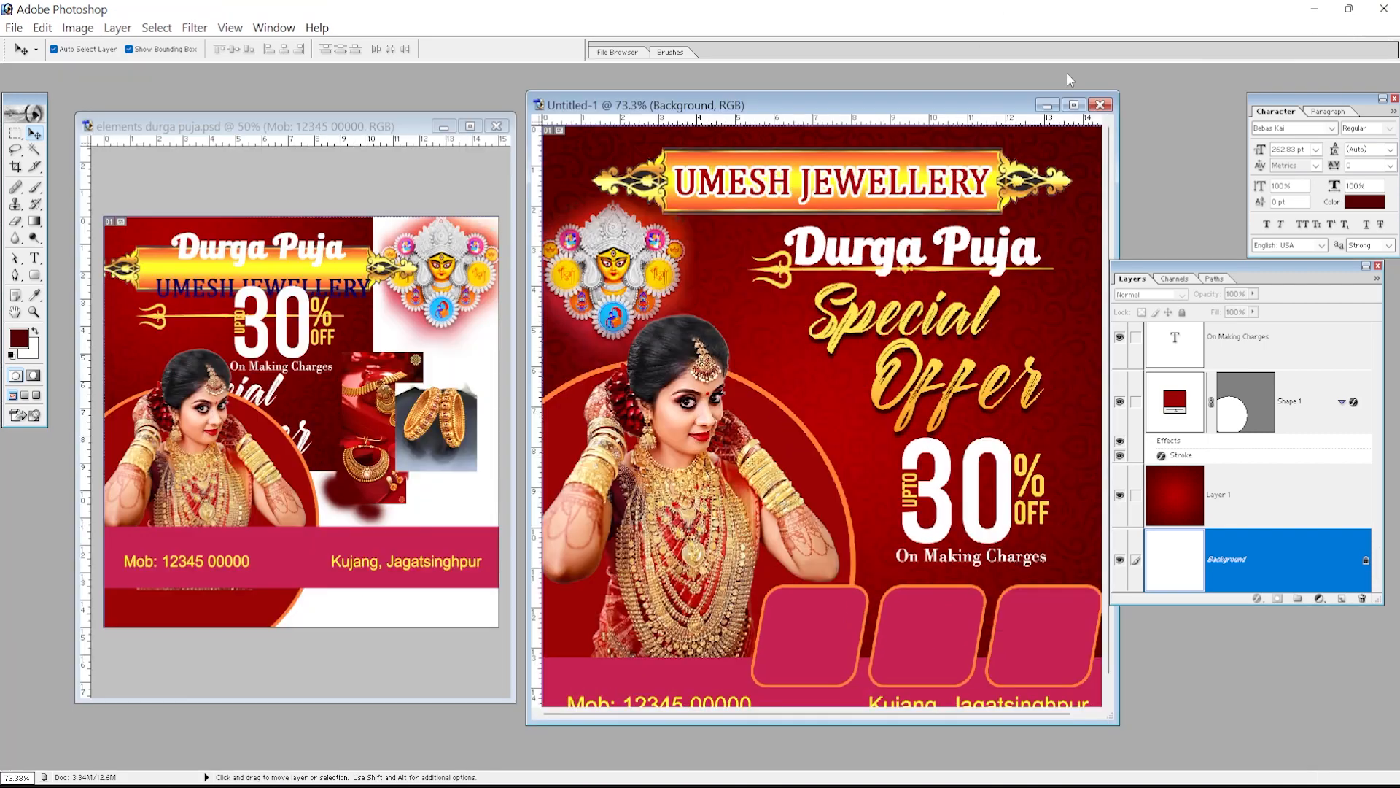
pyautogui.scroll(-1, 883, 321)
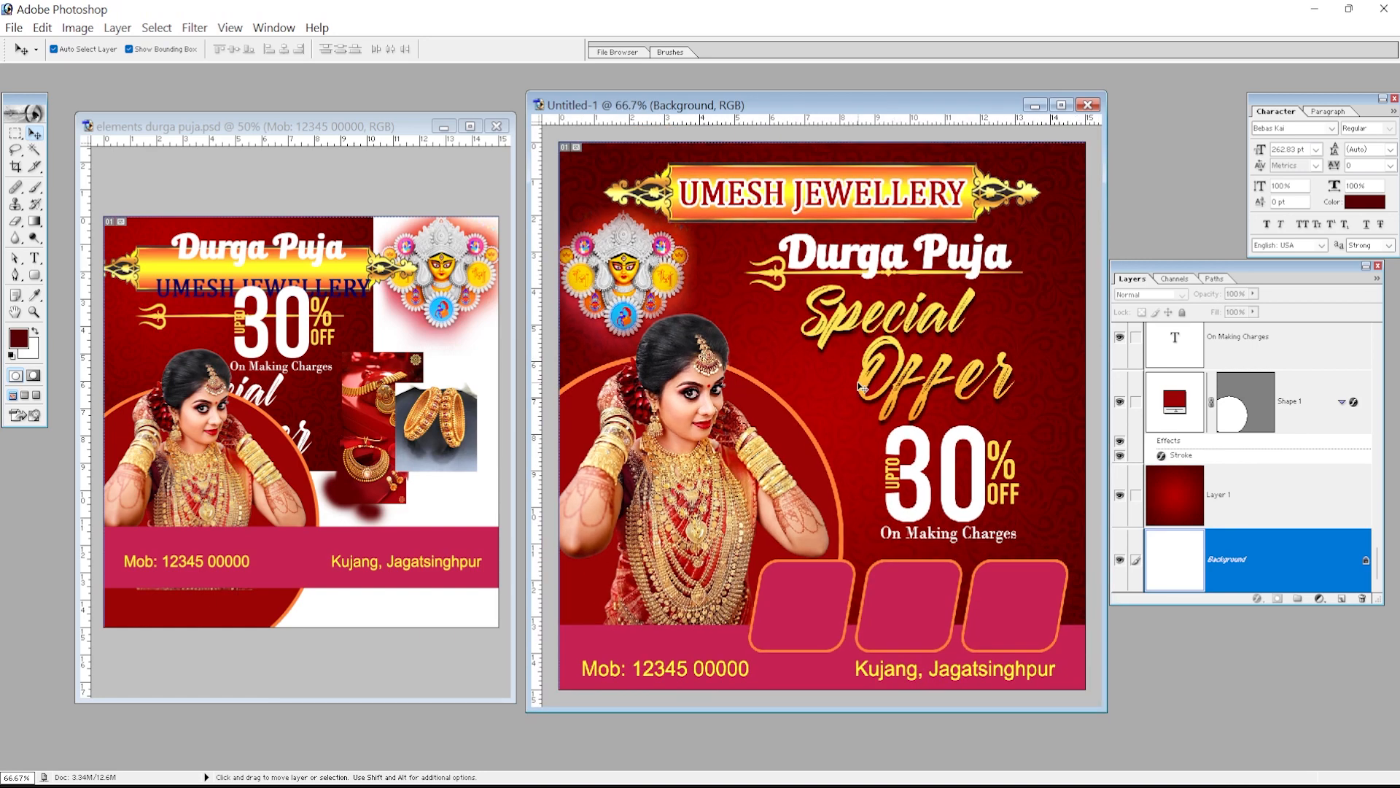
# - In the elements file, move the bangles picture away from the necklace pictures onto the woman
pyautogui.click(828, 615)
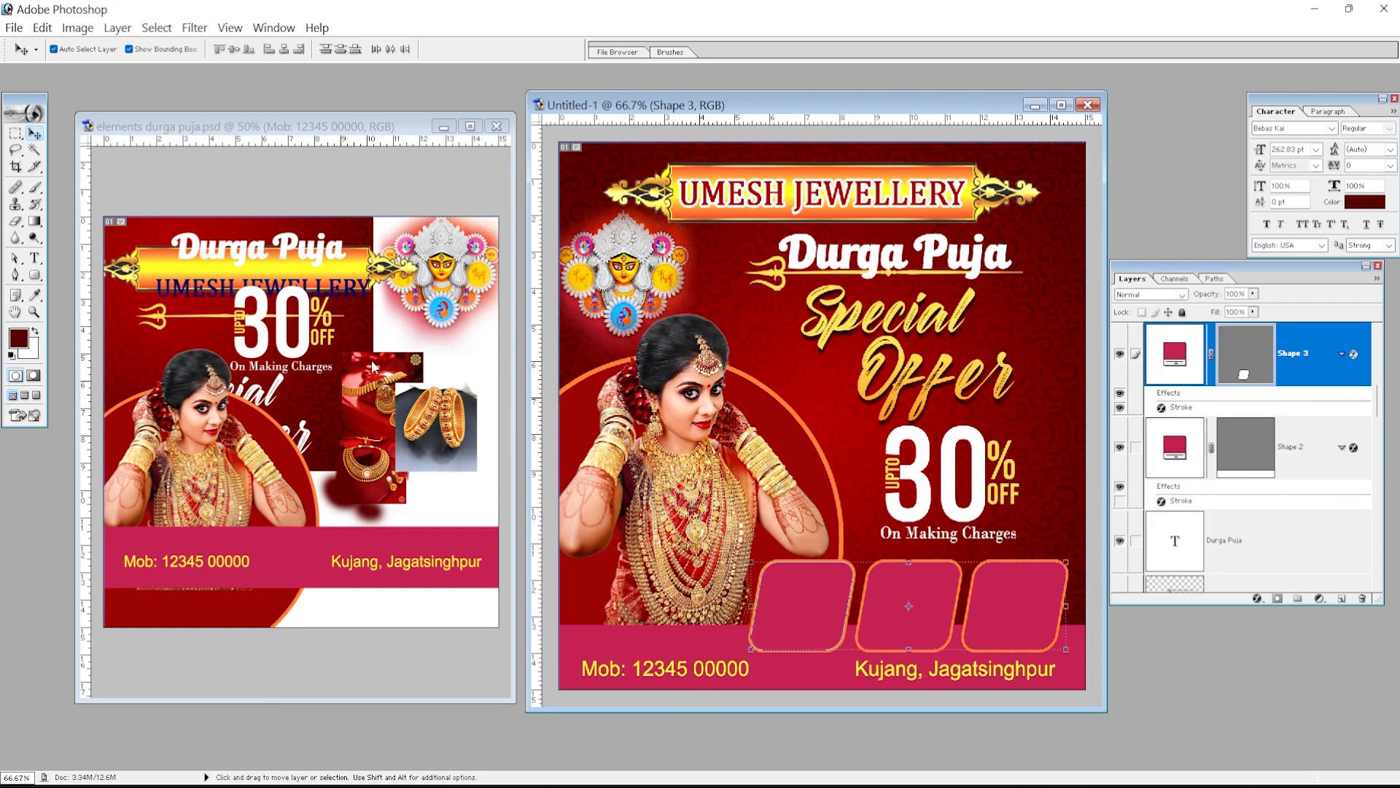
pyautogui.click(425, 379)
pyautogui.moveTo(425, 379); pyautogui.dragTo(209, 439)
pyautogui.click(368, 496)
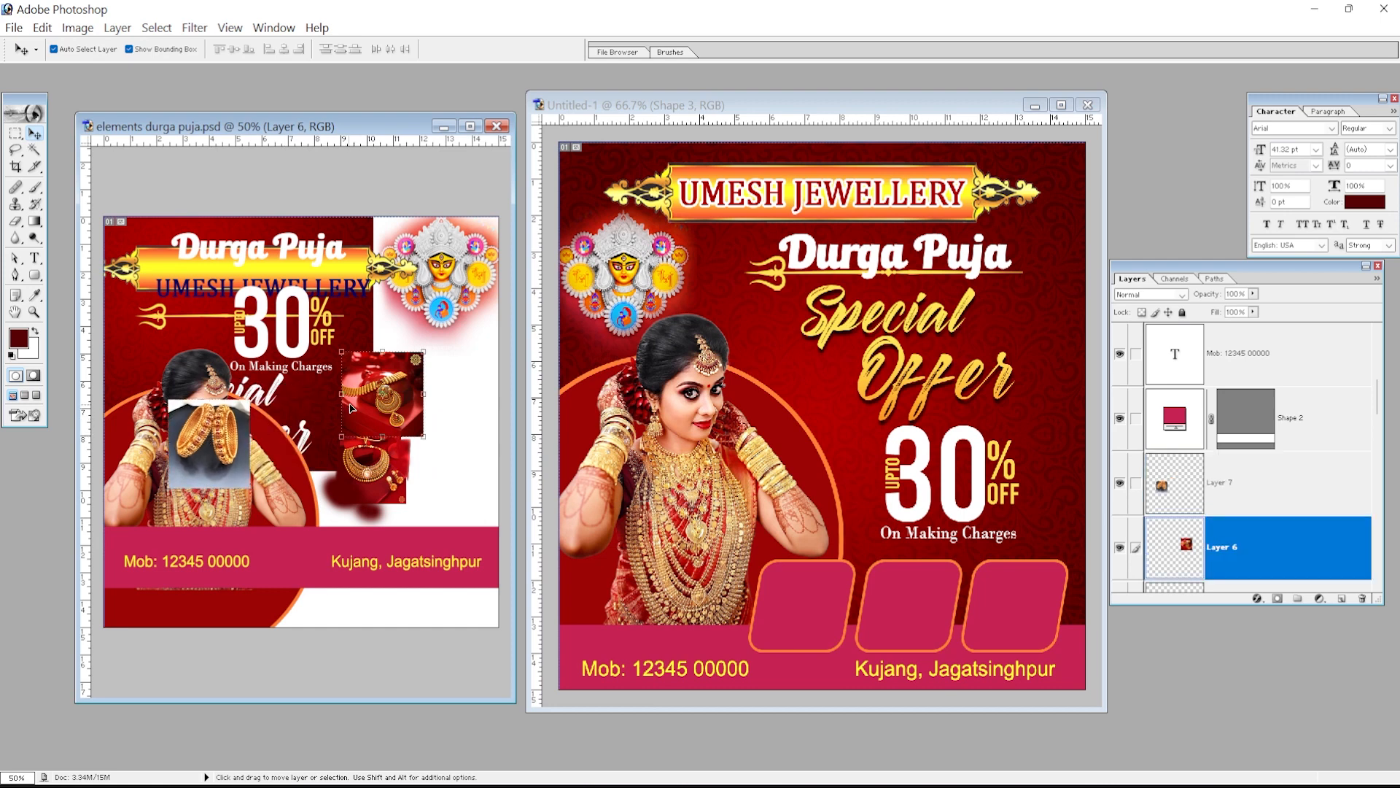
# - Bring the lower necklace picture from the elements file into the poster, directly above the first tile's layer and covering that tile
pyautogui.click(816, 592)
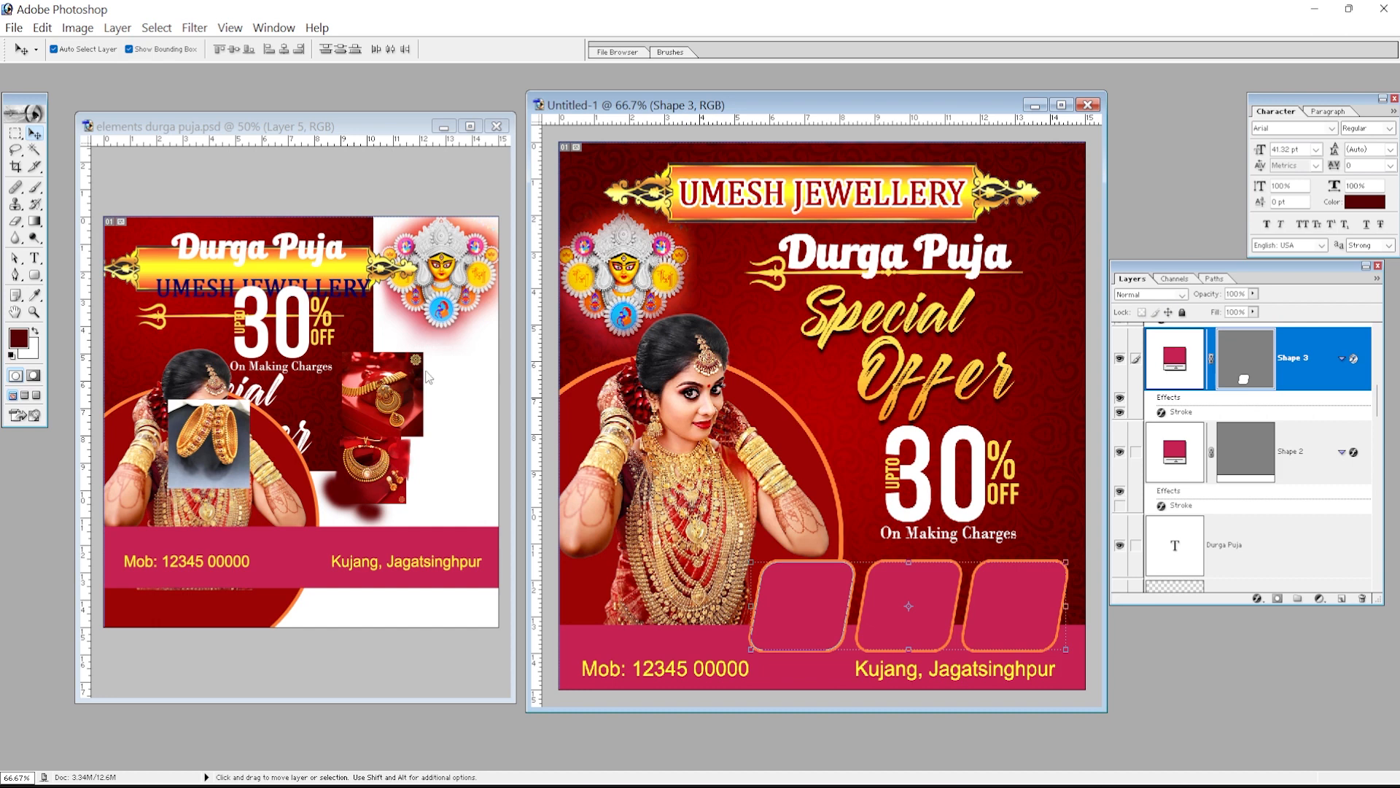
pyautogui.click(232, 429)
pyautogui.moveTo(359, 465); pyautogui.dragTo(822, 597)
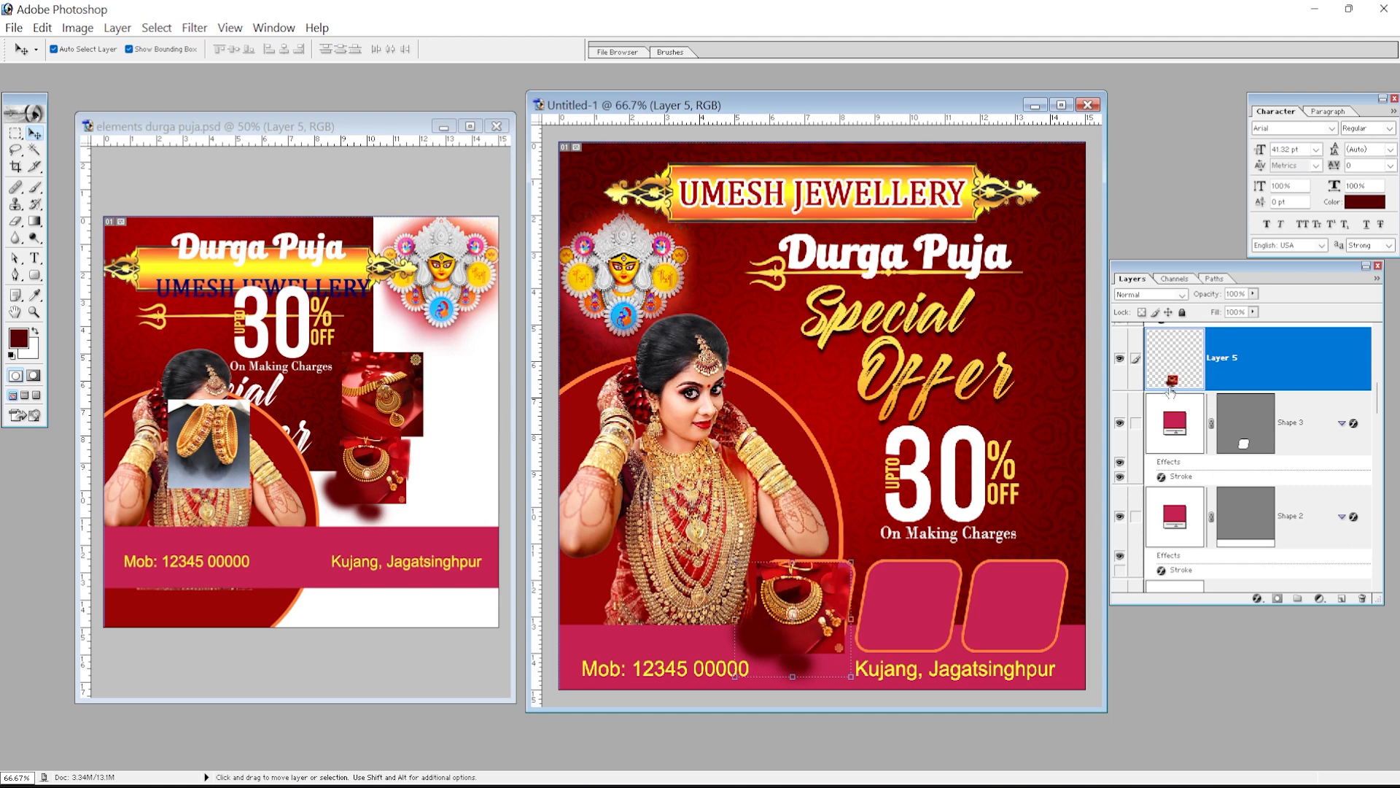
# - Clip the necklace picture to the first tile's shape and nudge it slightly to the right within the tile
pyautogui.press('alt')
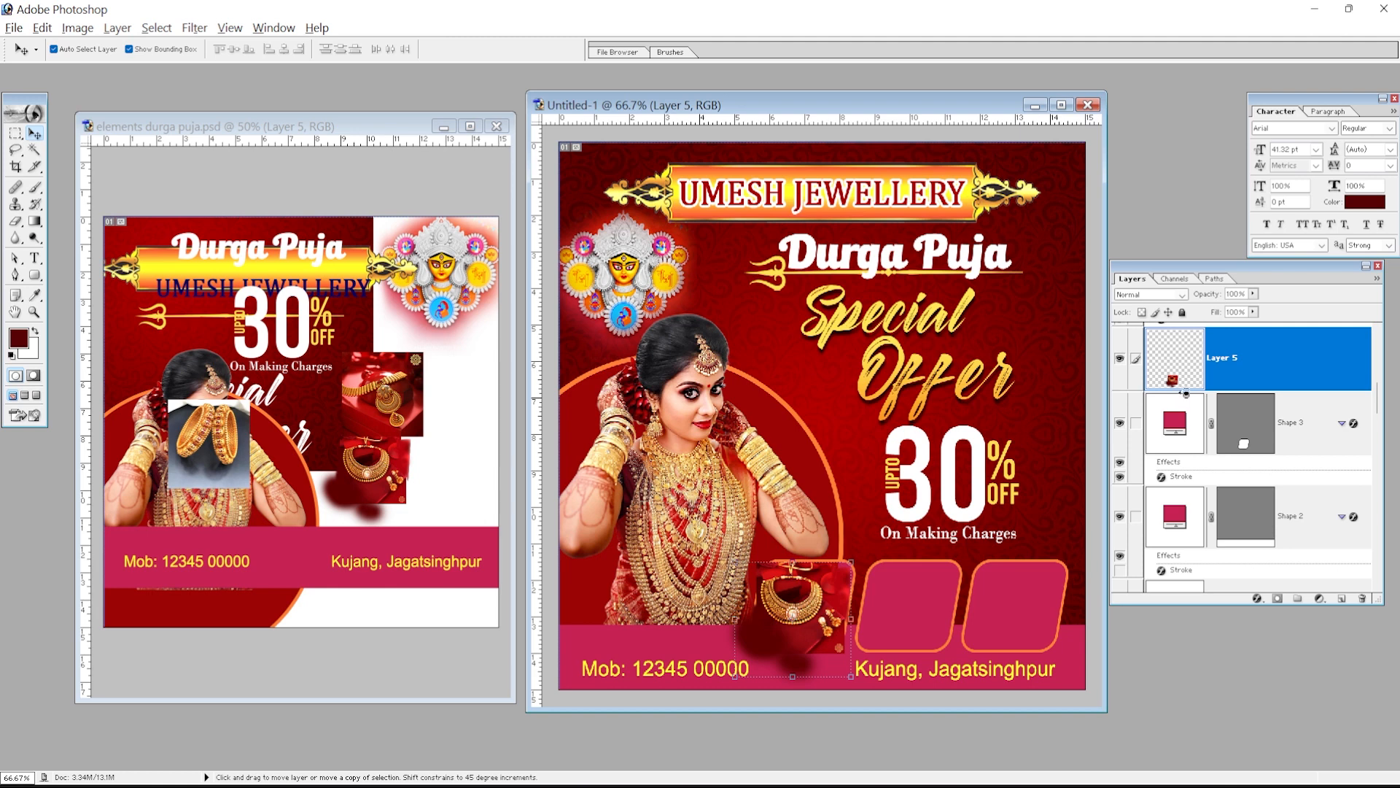
pyautogui.keyDown('alt'); pyautogui.click(1186, 393); pyautogui.keyUp('alt')
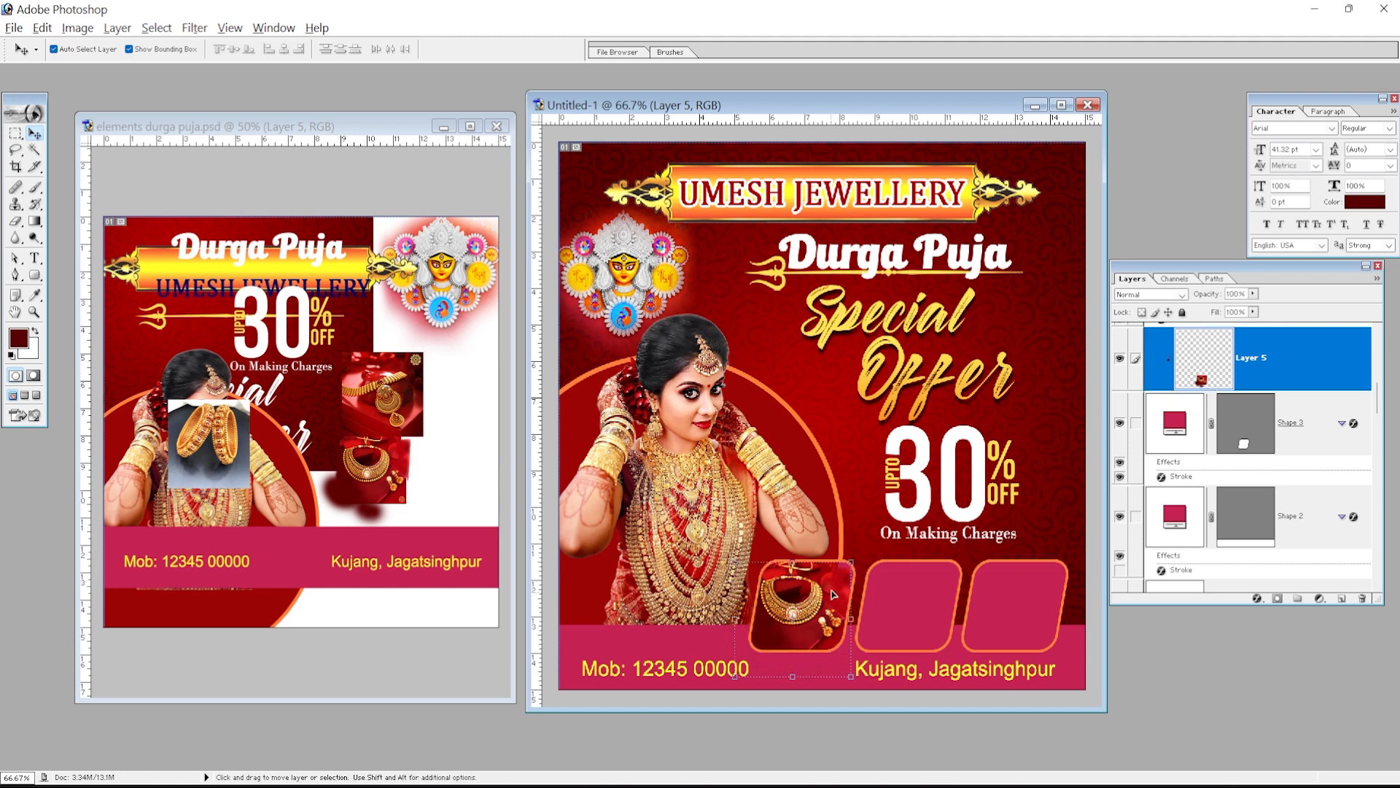
pyautogui.press('Right')
pyautogui.press('Right')
pyautogui.press('Right')
pyautogui.press('Right')
pyautogui.scroll(1, 856, 611)
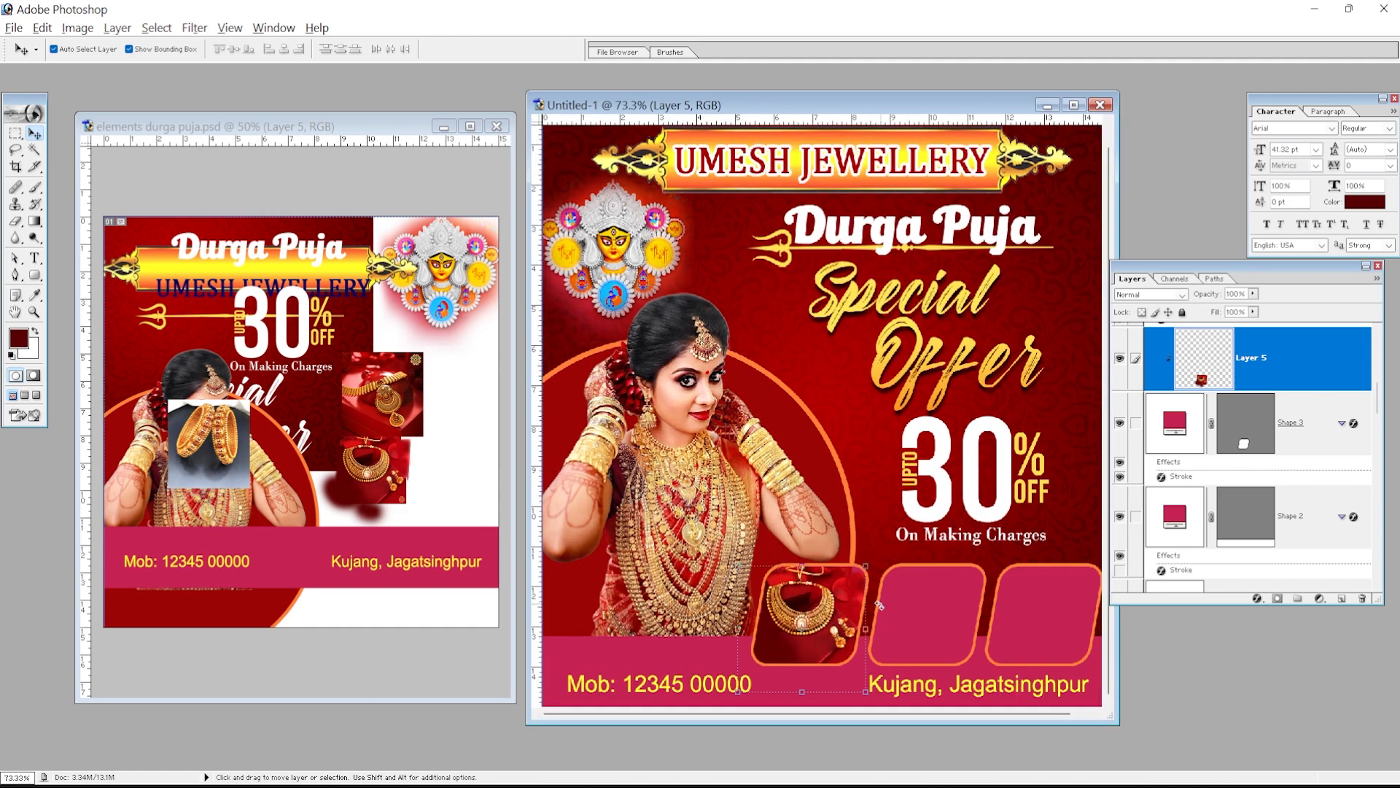
# - Bring the upper necklace picture from the elements file over the poster's second tile, directly above that tile's layer, and clip it to the shape
pyautogui.click(377, 396)
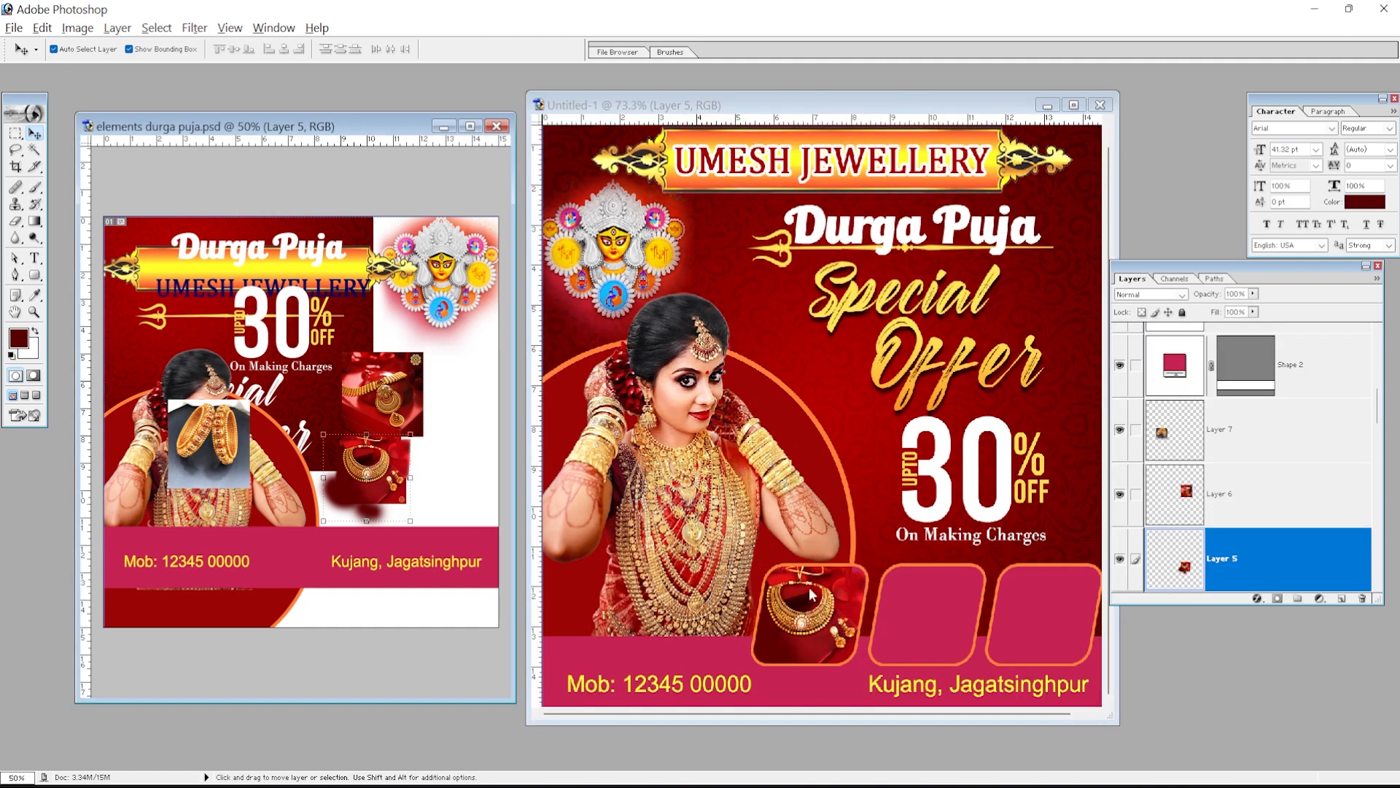
pyautogui.click(978, 625)
pyautogui.click(962, 616)
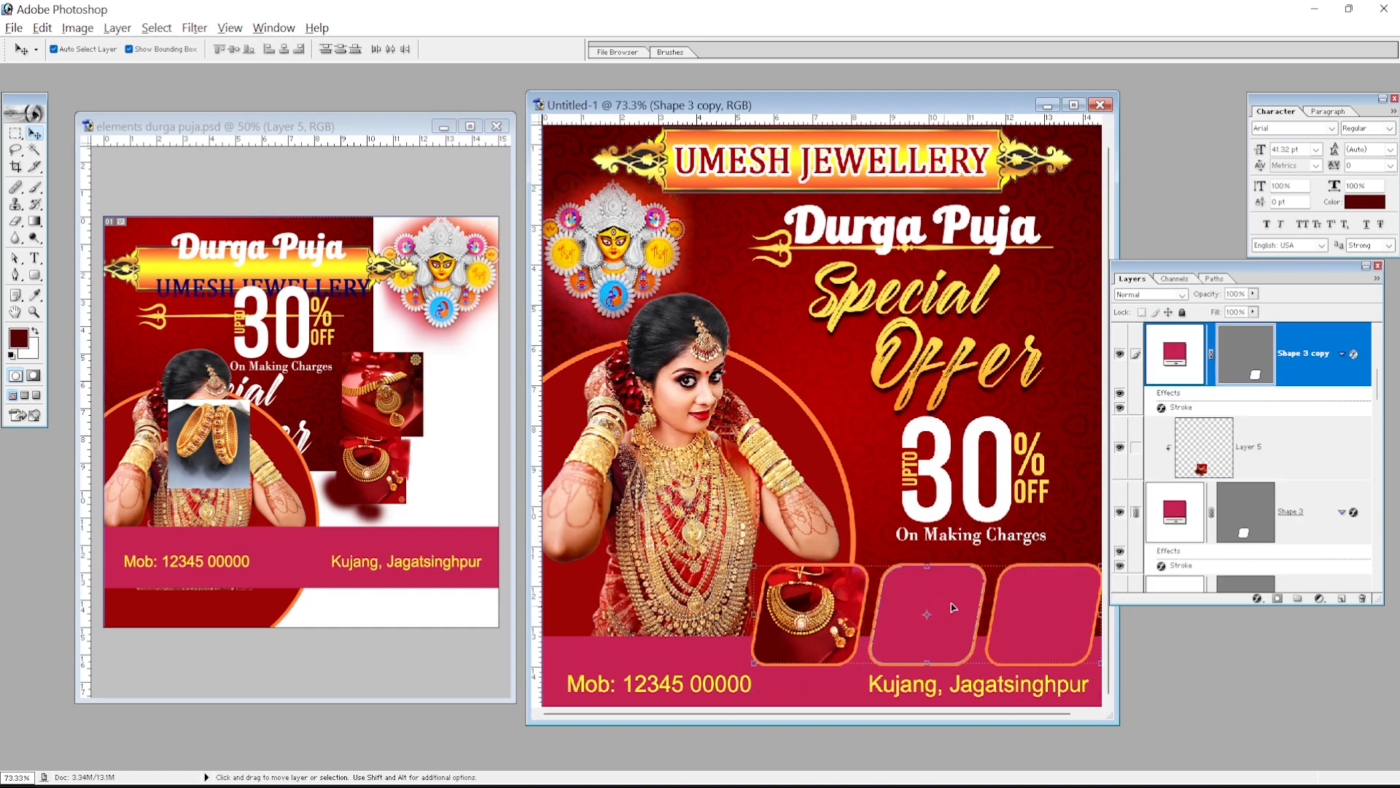
pyautogui.click(366, 343)
pyautogui.moveTo(398, 383); pyautogui.dragTo(947, 596)
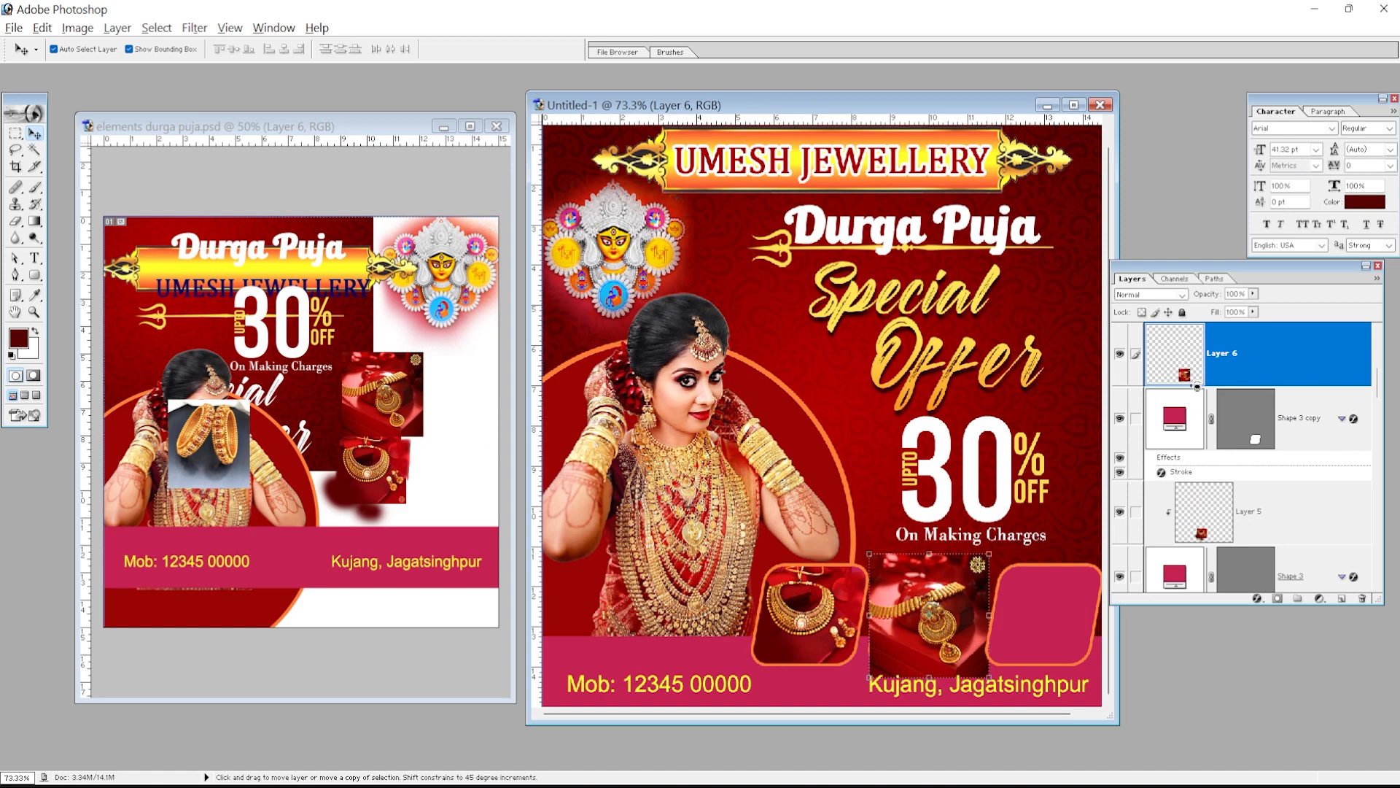
pyautogui.keyDown('alt'); pyautogui.click(1196, 386); pyautogui.keyUp('alt')
# - Set the two necklace pictures side by side in the elements file, and place the bangles picture over the poster's third tile, clipped to its shape
pyautogui.keyDown('alt'); pyautogui.click(1065, 620); pyautogui.keyUp('alt')
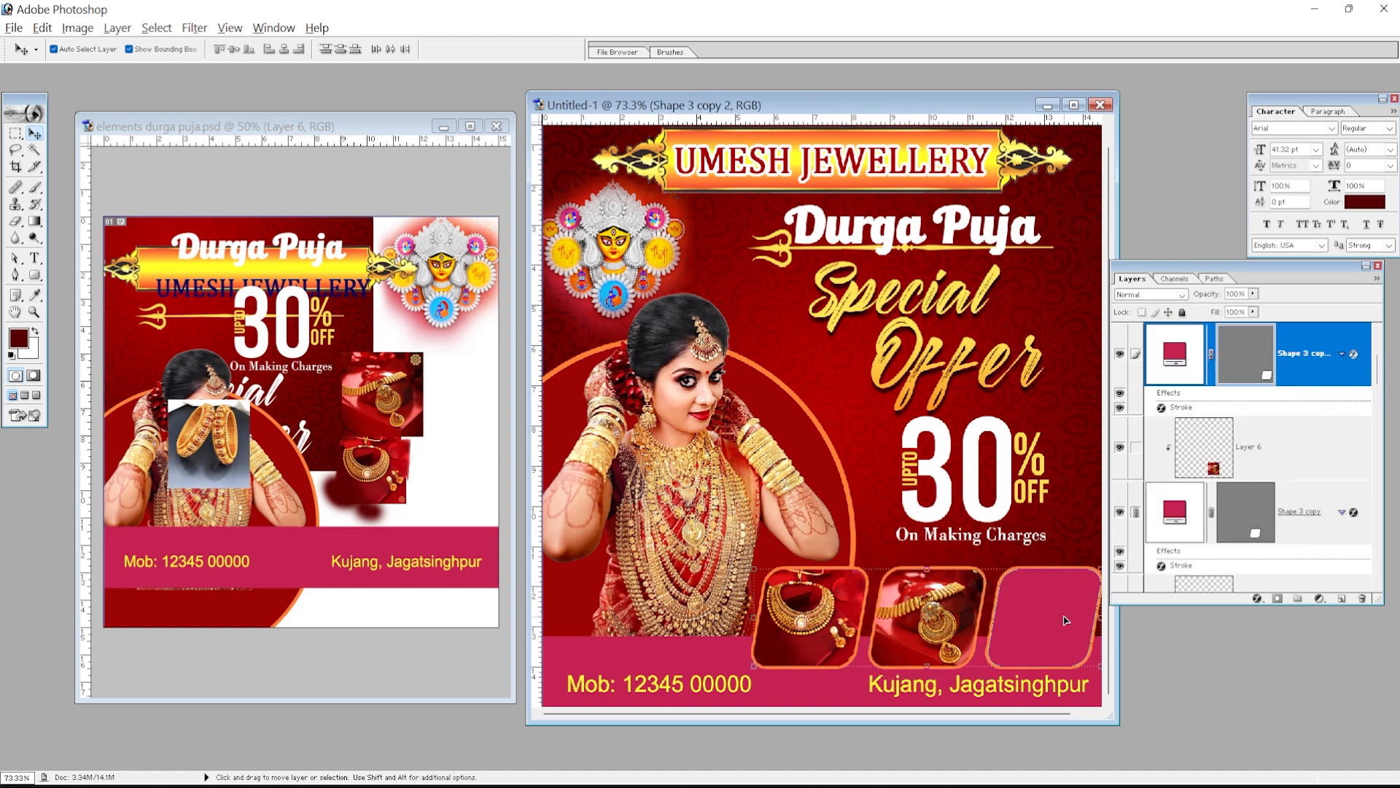
pyautogui.moveTo(1065, 617); pyautogui.dragTo(1064, 615)
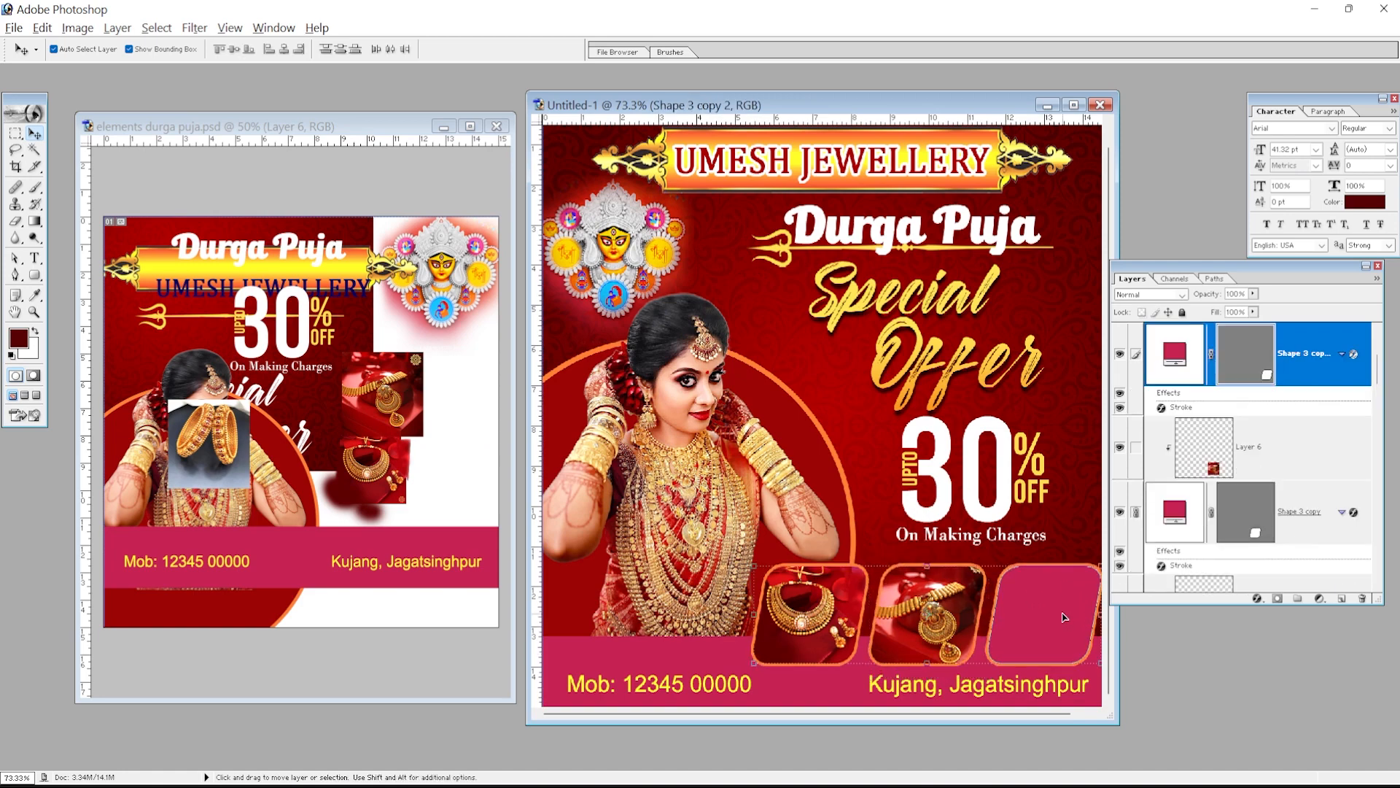
pyautogui.click(308, 407)
pyautogui.moveTo(383, 414); pyautogui.dragTo(285, 410)
pyautogui.moveTo(384, 487); pyautogui.dragTo(456, 432)
pyautogui.moveTo(251, 370); pyautogui.dragTo(339, 399)
pyautogui.moveTo(222, 462); pyautogui.dragTo(1044, 619)
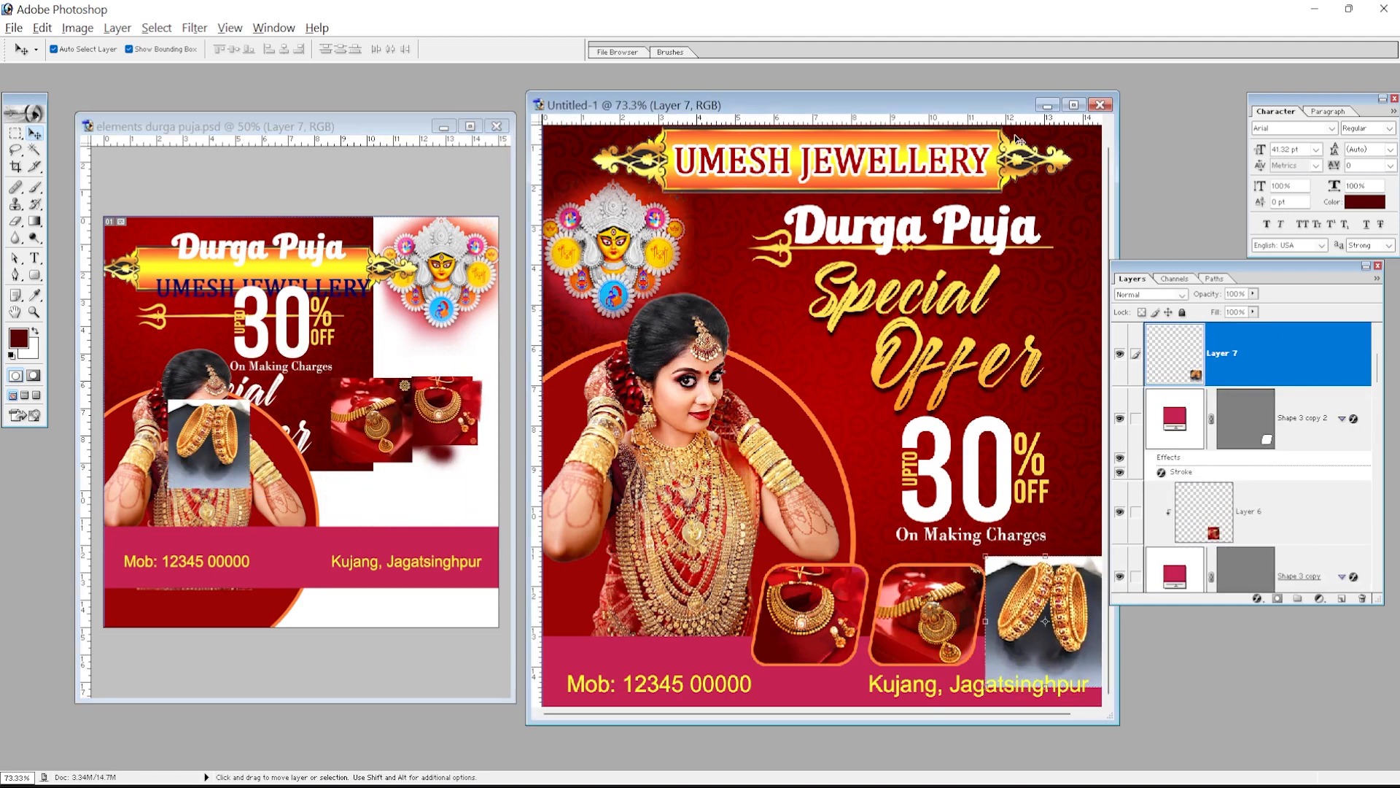
pyautogui.keyDown('alt'); pyautogui.click(1173, 387); pyautogui.keyUp('alt')
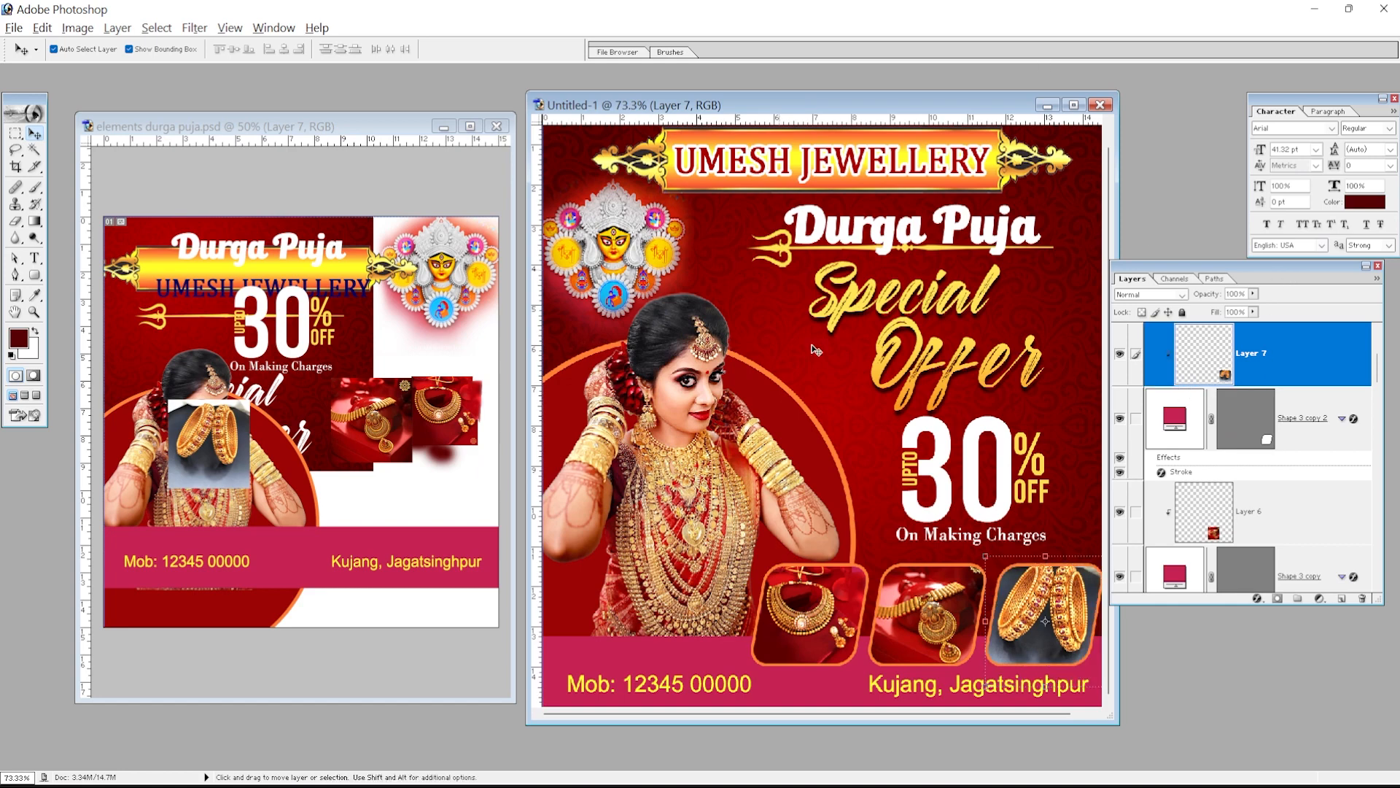
# - Examine the poster's details up close, and view the whole poster in a maximized window with the Background layer selected
pyautogui.hotkey('ctrl', '+')
pyautogui.hotkey('ctrl', '+')
pyautogui.moveTo(910, 512); pyautogui.dragTo(816, 423)
pyautogui.moveTo(961, 398)
pyautogui.mouseDown()
pyautogui.moveTo(916, 438)
pyautogui.moveTo(972, 414)
pyautogui.moveTo(944, 410)
pyautogui.mouseUp()
pyautogui.hotkey('ctrl', '-')
pyautogui.hotkey('ctrl', '-')
pyautogui.rightClick(952, 397)
pyautogui.click(984, 425)
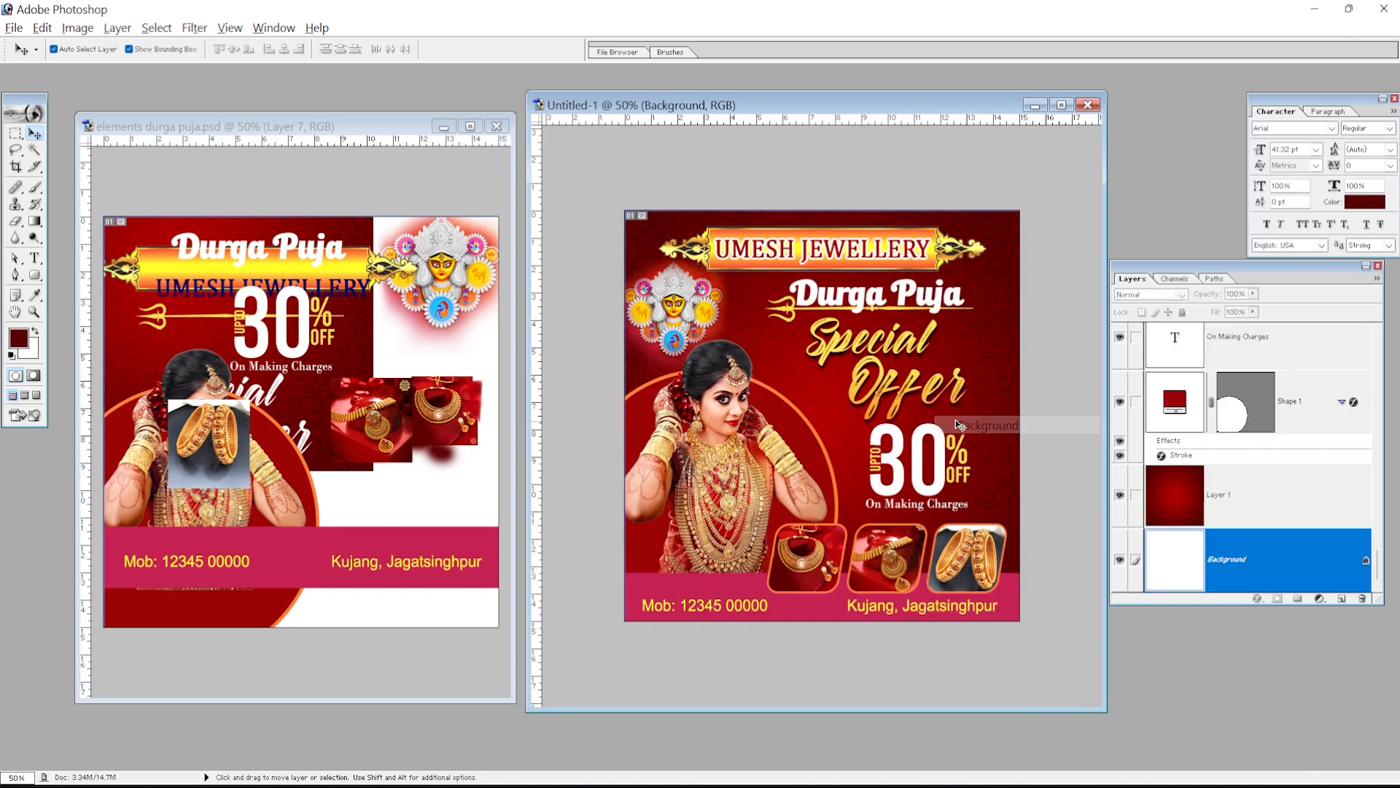
pyautogui.click(1061, 104)
pyautogui.hotkey('ctrl', '+')
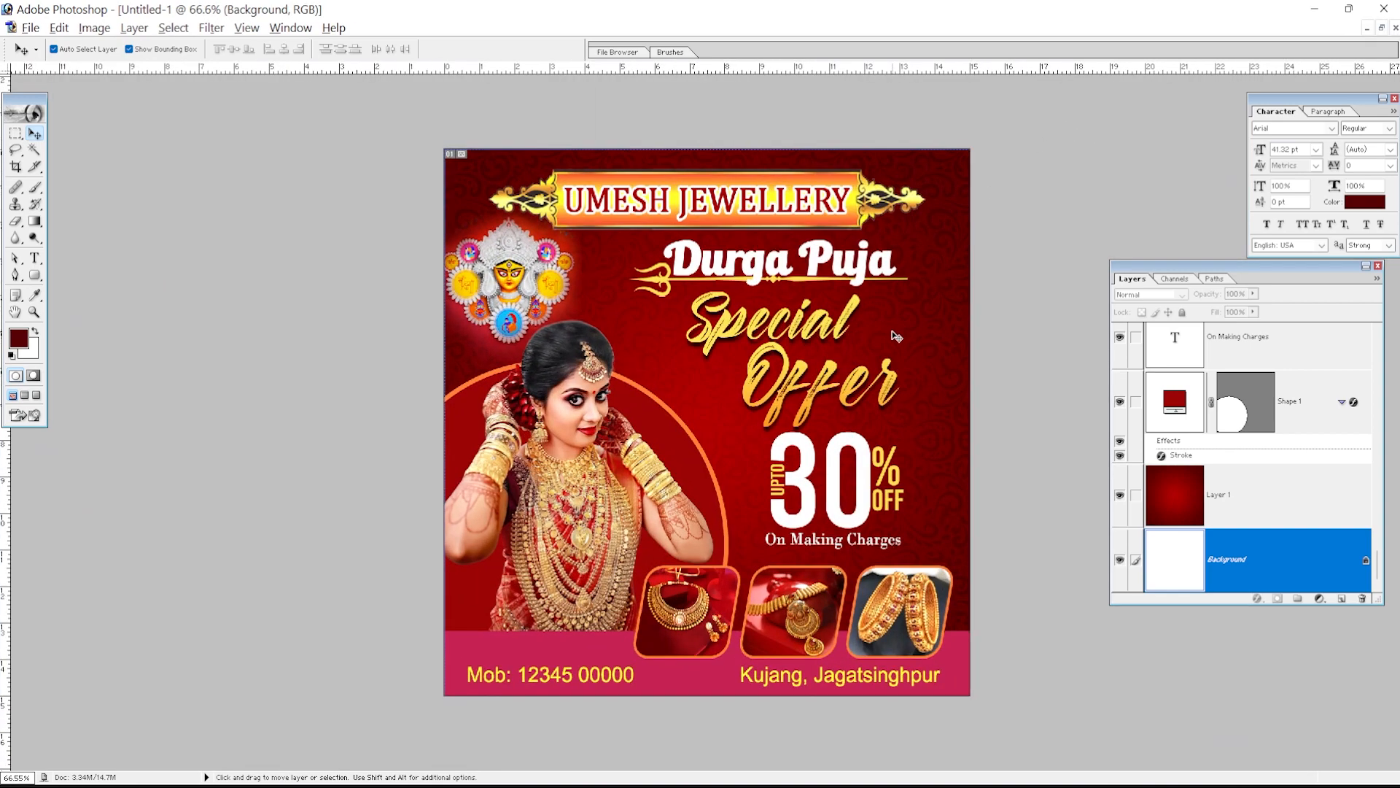